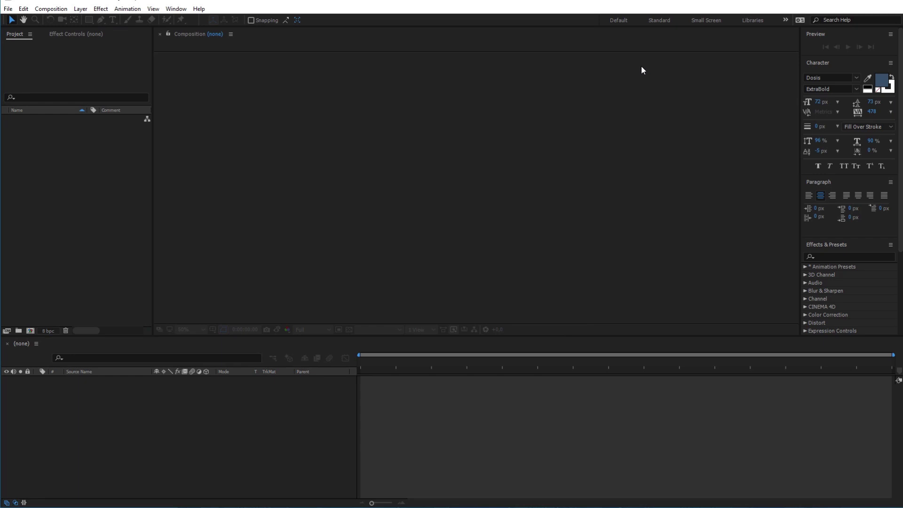
- Start importing the RED.psd file from the character animation folder into the project
{"action": "left_click", "coordinate": [99, 176]}
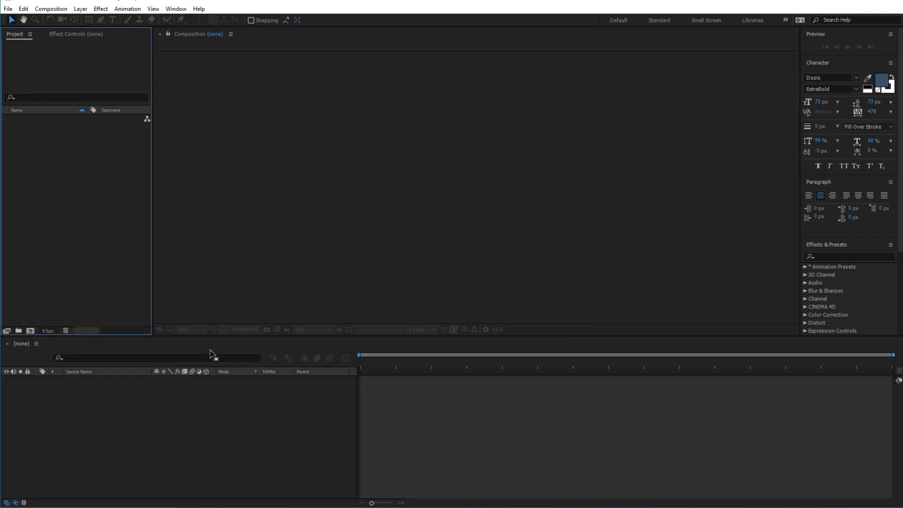
{"action": "right_click", "coordinate": [79, 158]}
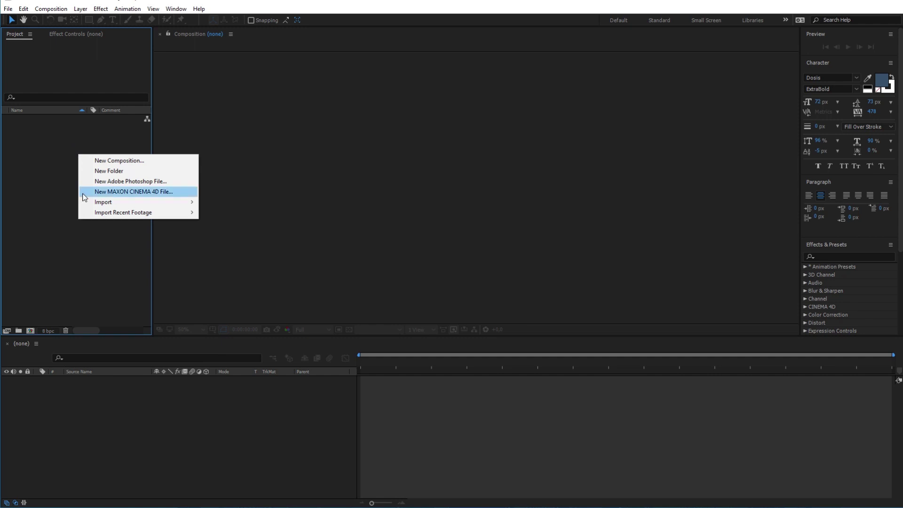
{"action": "mouse_move", "coordinate": [132, 202]}
{"action": "left_click", "coordinate": [210, 201]}
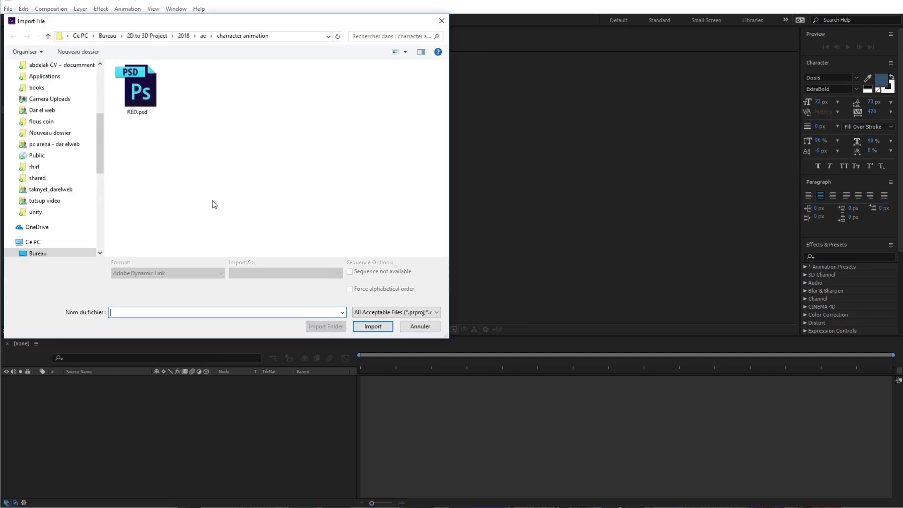
{"action": "left_click", "coordinate": [143, 109]}
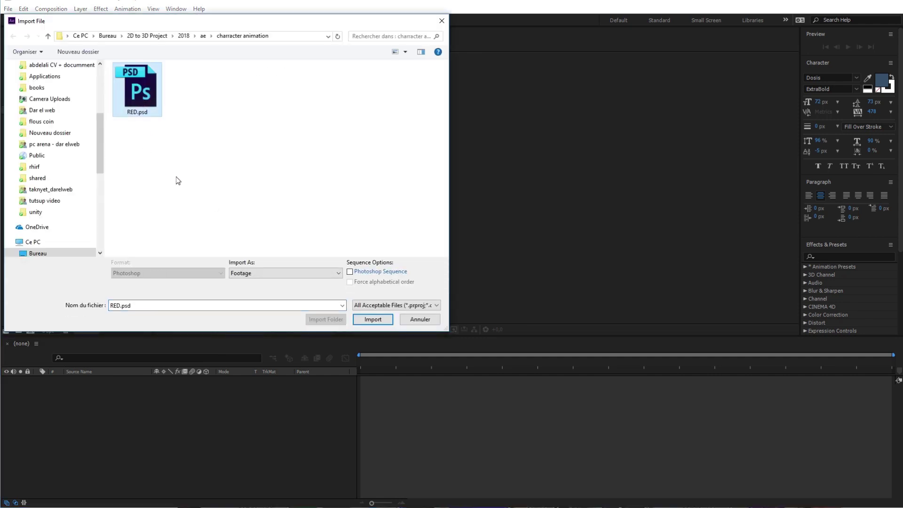
{"action": "left_click", "coordinate": [373, 319]}
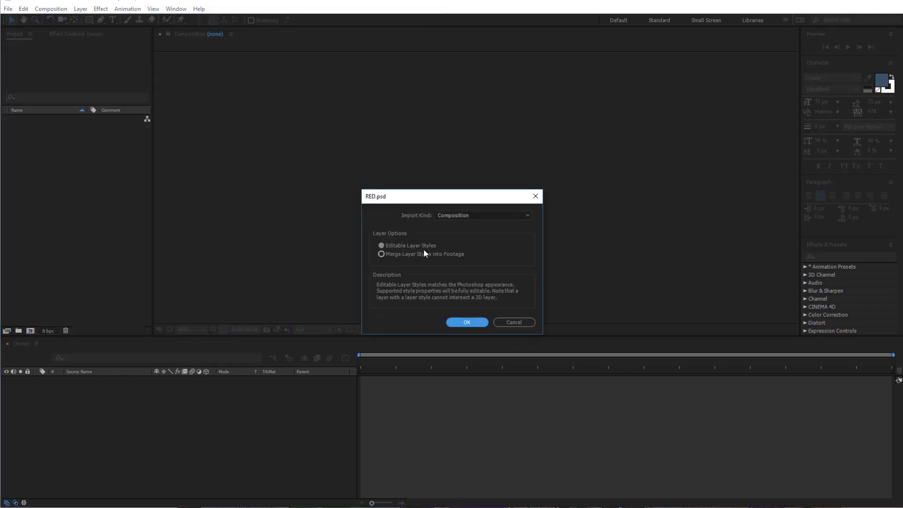
- Import RED.psd as a Composition with Editable Layer Styles and open the resulting RED composition
{"action": "left_click", "coordinate": [468, 220]}
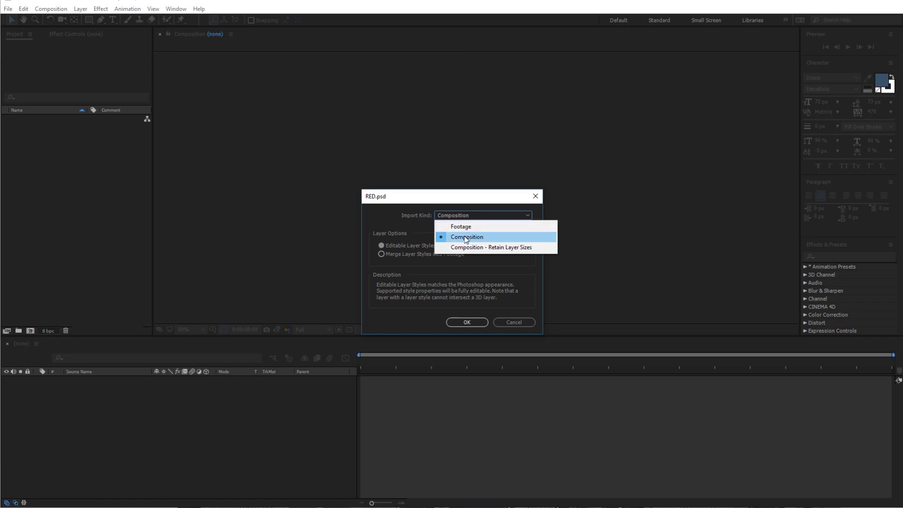
{"action": "left_click", "coordinate": [451, 236]}
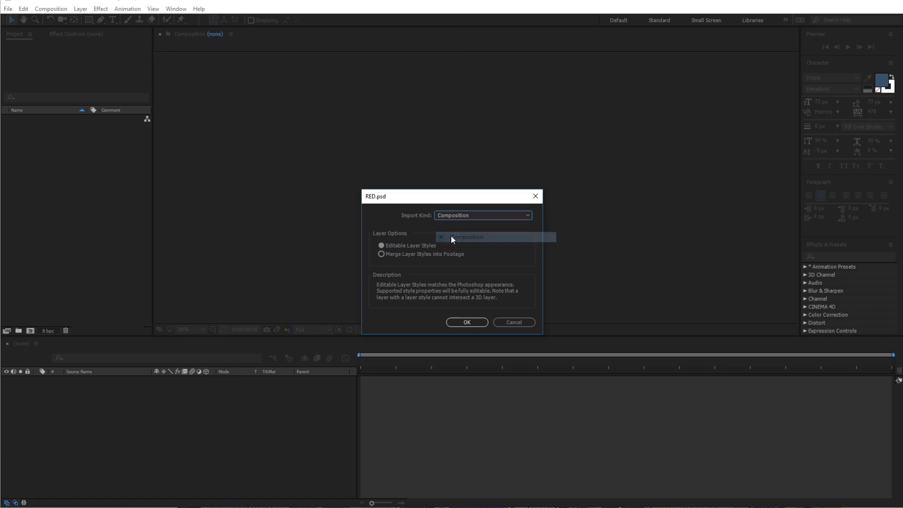
{"action": "left_click", "coordinate": [381, 247]}
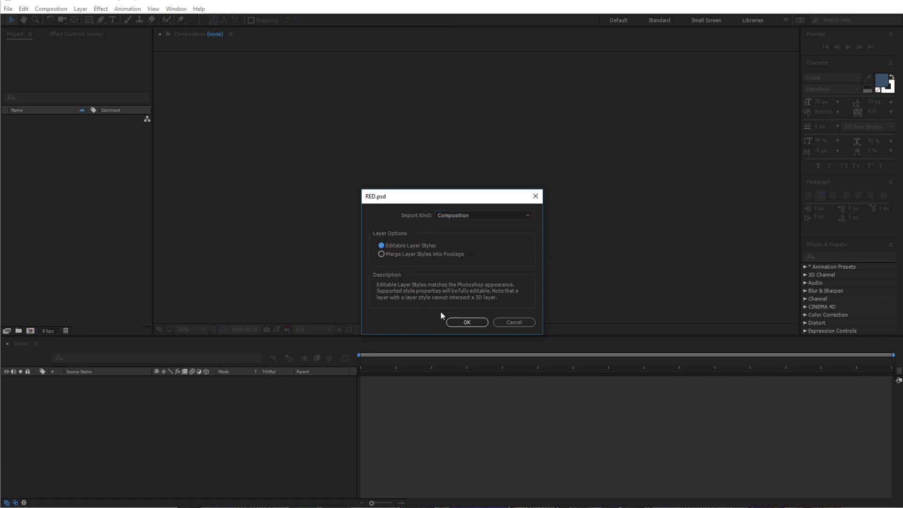
{"action": "left_click", "coordinate": [461, 321]}
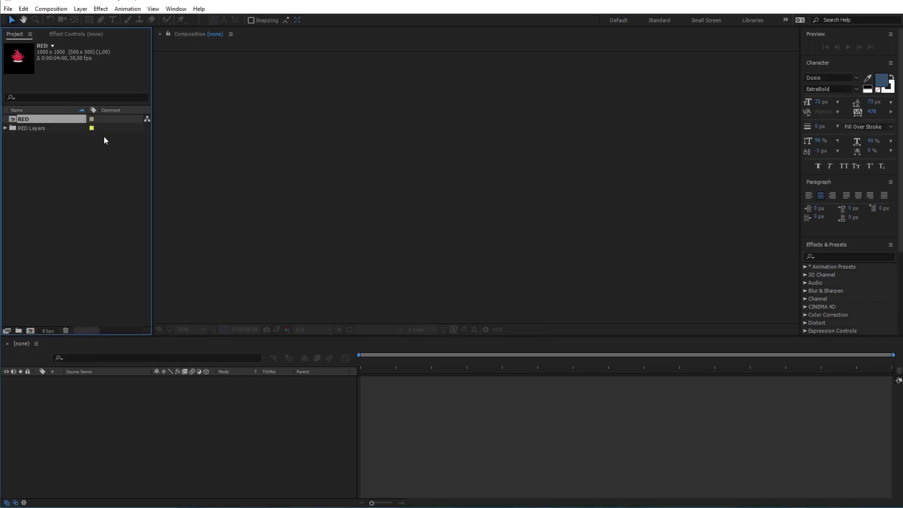
{"action": "double_click", "coordinate": [24, 119]}
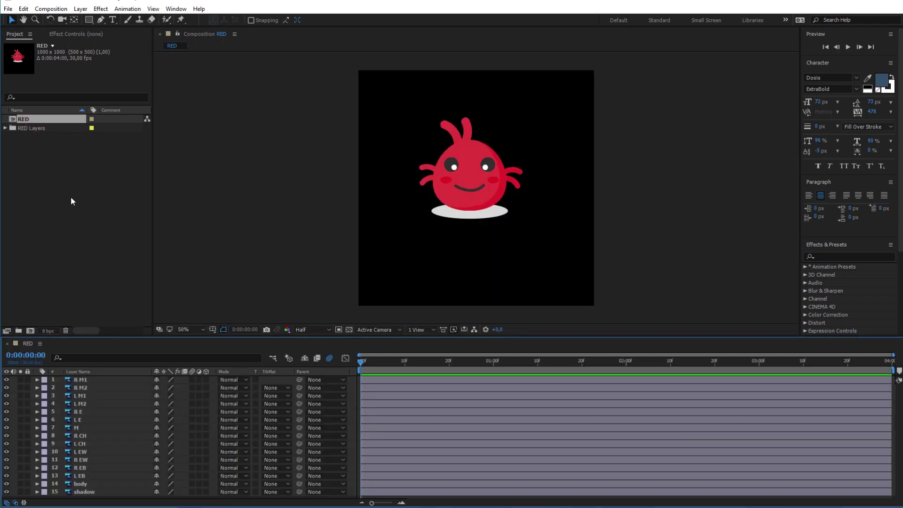
- Look through the character's separate layers in the RED composition, from R M1 down to L CH
{"action": "left_click", "coordinate": [95, 411]}
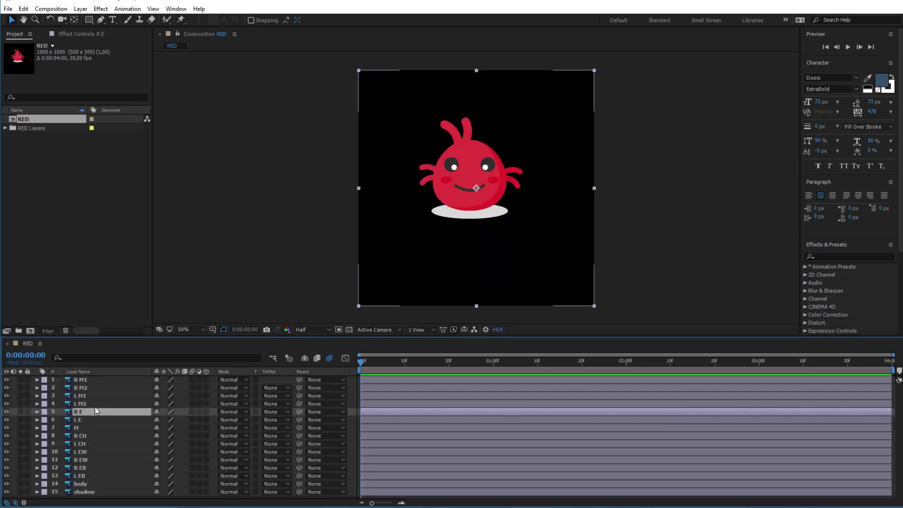
{"action": "left_click", "coordinate": [94, 380]}
{"action": "left_click", "coordinate": [94, 388]}
{"action": "left_click", "coordinate": [95, 419]}
{"action": "left_click", "coordinate": [98, 444]}
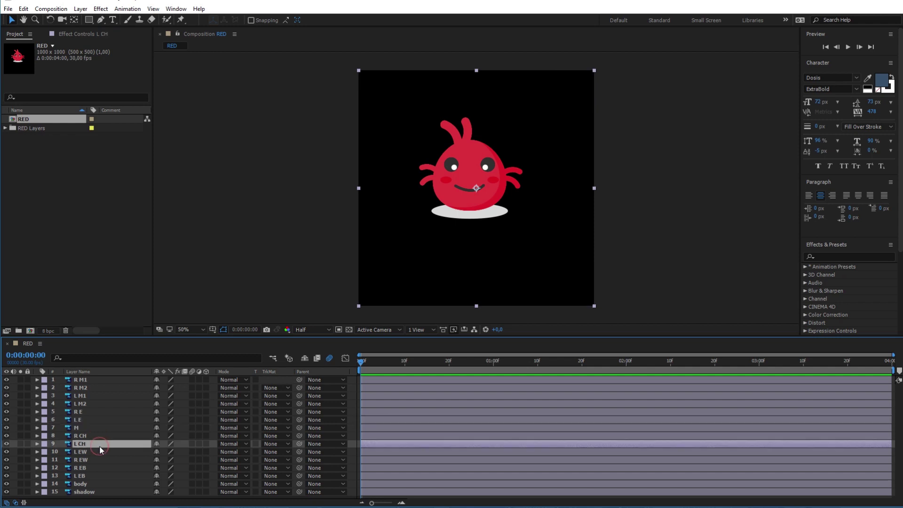
{"action": "left_click", "coordinate": [101, 403]}
{"action": "left_click", "coordinate": [93, 379]}
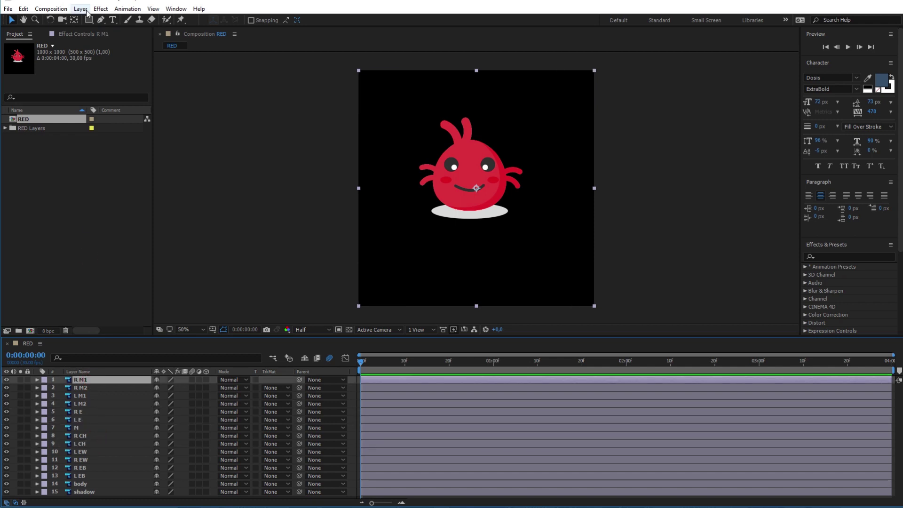
- Add a white 1000 x 1000 px comp-size solid as a locked background beneath all the character layers
{"action": "left_click", "coordinate": [81, 9]}
{"action": "mouse_move", "coordinate": [94, 19]}
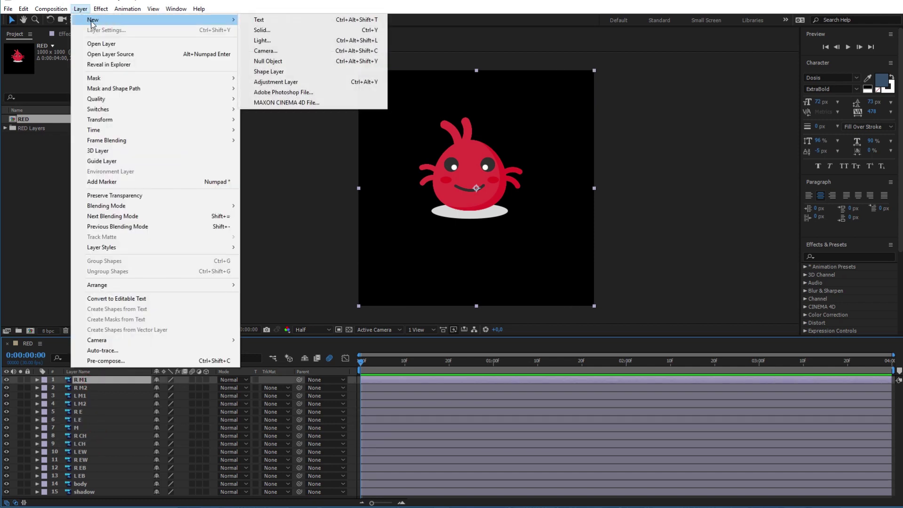
{"action": "left_click", "coordinate": [261, 30]}
{"action": "left_click", "coordinate": [455, 293]}
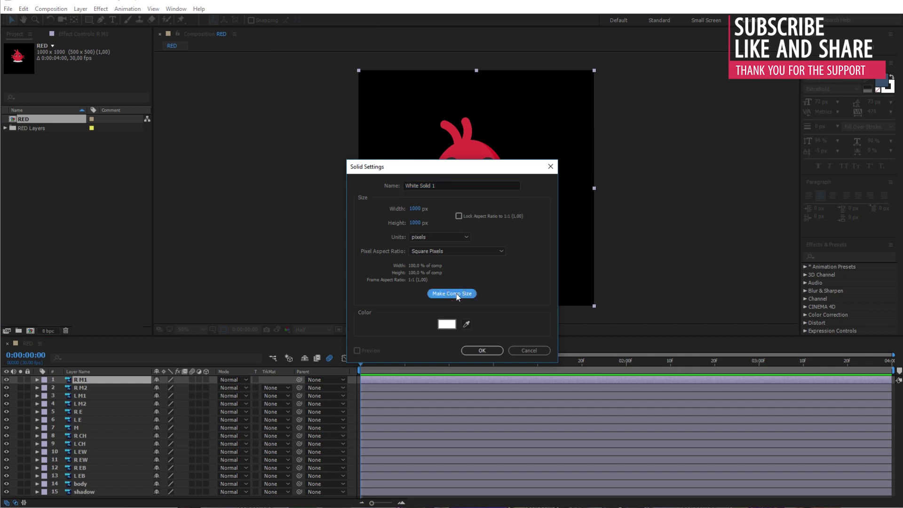
{"action": "left_click", "coordinate": [447, 324]}
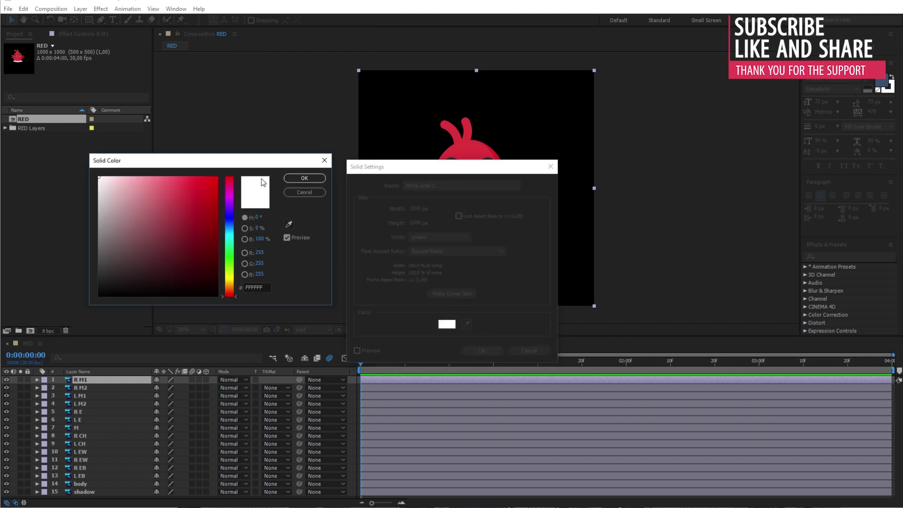
{"action": "left_click", "coordinate": [304, 178]}
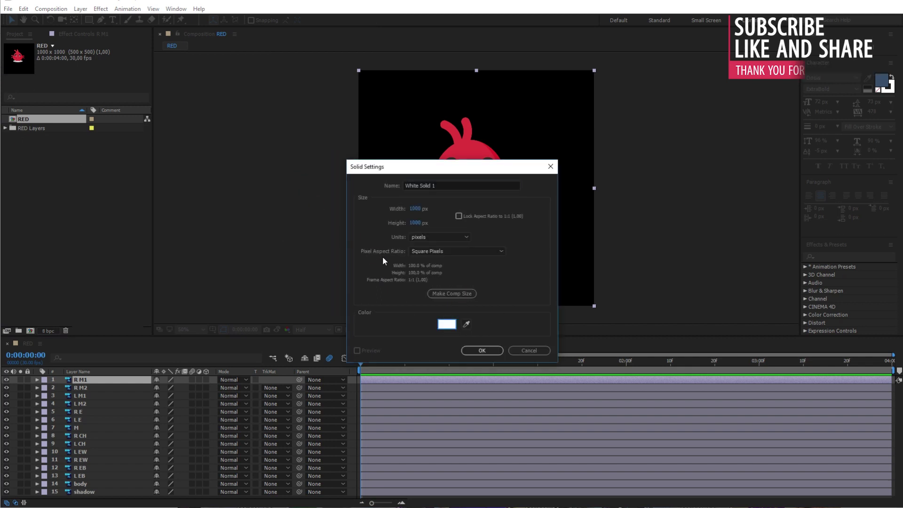
{"action": "left_click", "coordinate": [492, 350]}
{"action": "left_click_drag", "start_coordinate": [102, 378], "coordinate": [87, 500]}
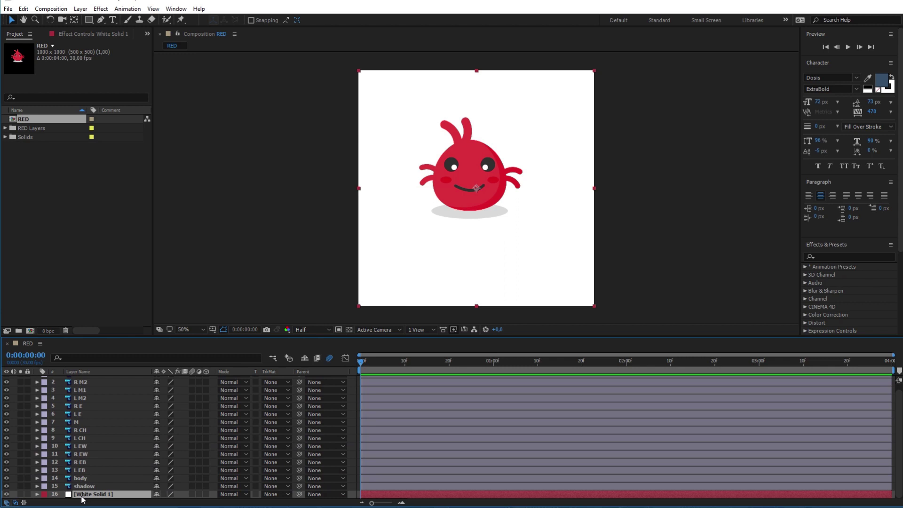
{"action": "left_click", "coordinate": [28, 494]}
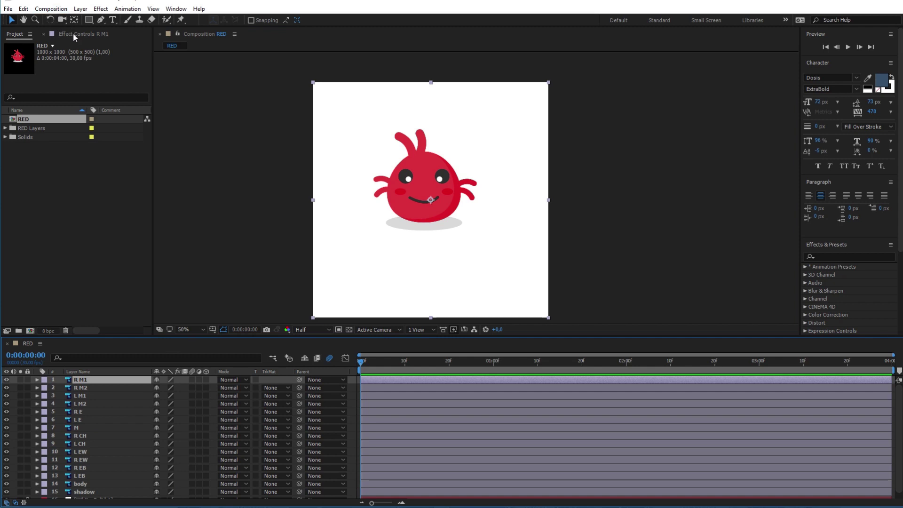
- Use the Pan Behind tool to move the R M1 layer's anchor point to the arm joint at the body's right edge
{"action": "left_click", "coordinate": [74, 20]}
{"action": "key", "text": "period"}
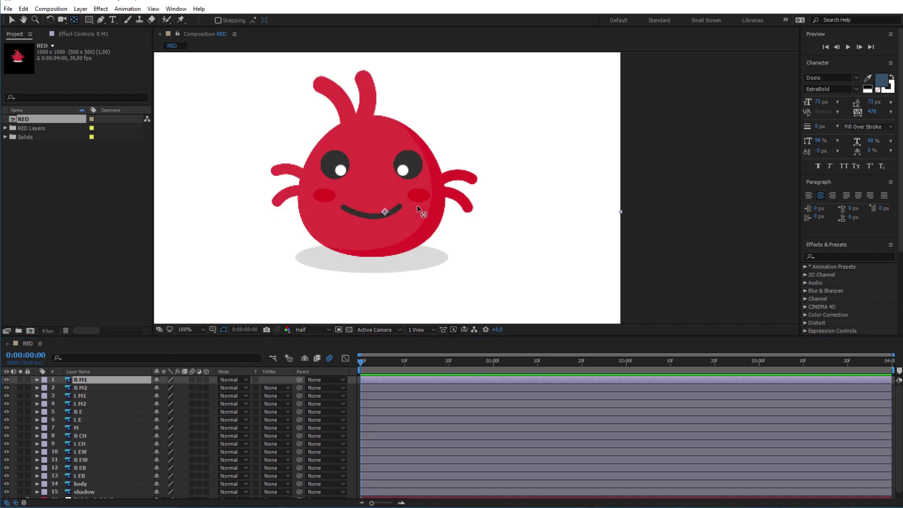
{"action": "left_click_drag", "start_coordinate": [368, 239], "coordinate": [380, 250]}
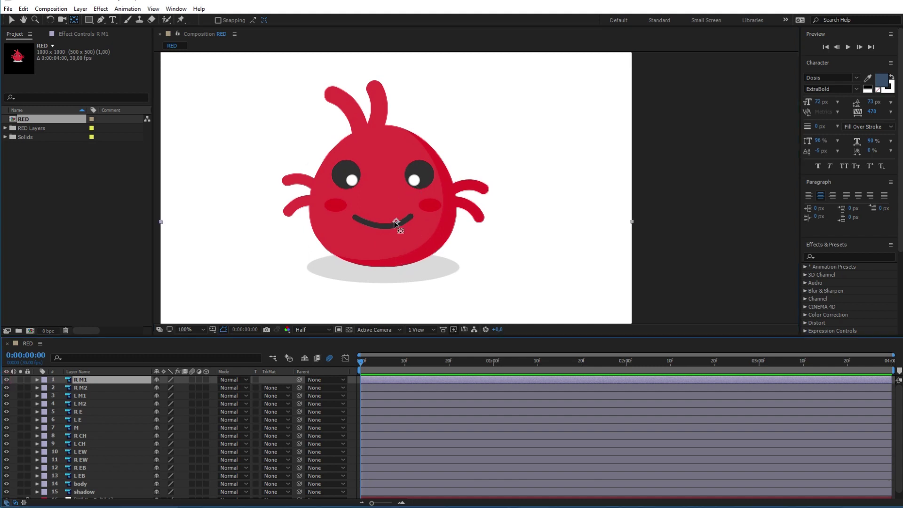
{"action": "left_click_drag", "start_coordinate": [397, 222], "coordinate": [451, 188]}
- Reposition the anchor points of the remaining arm layers and set the R E layer's at the base of the head's antennae
{"action": "left_click", "coordinate": [88, 389]}
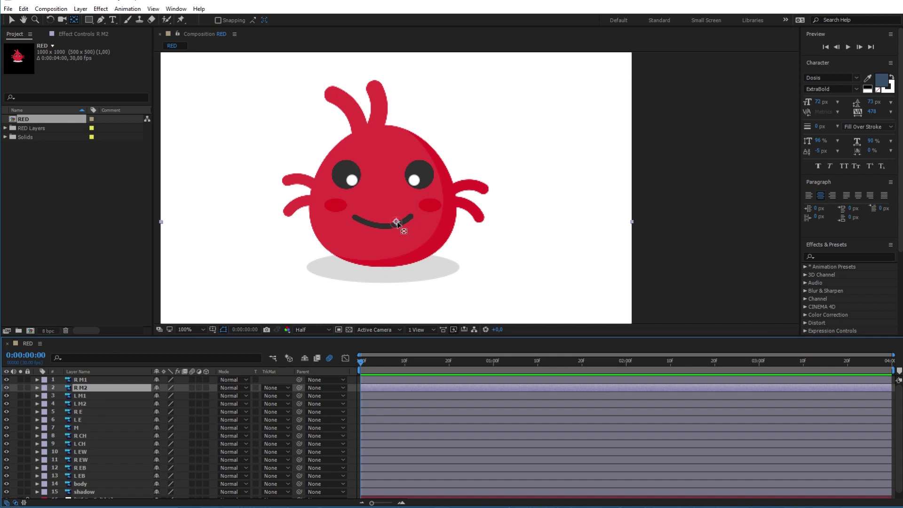
{"action": "key", "text": "ctrl+Down"}
{"action": "key", "text": "ctrl+Down"}
{"action": "key", "text": "ctrl+Down"}
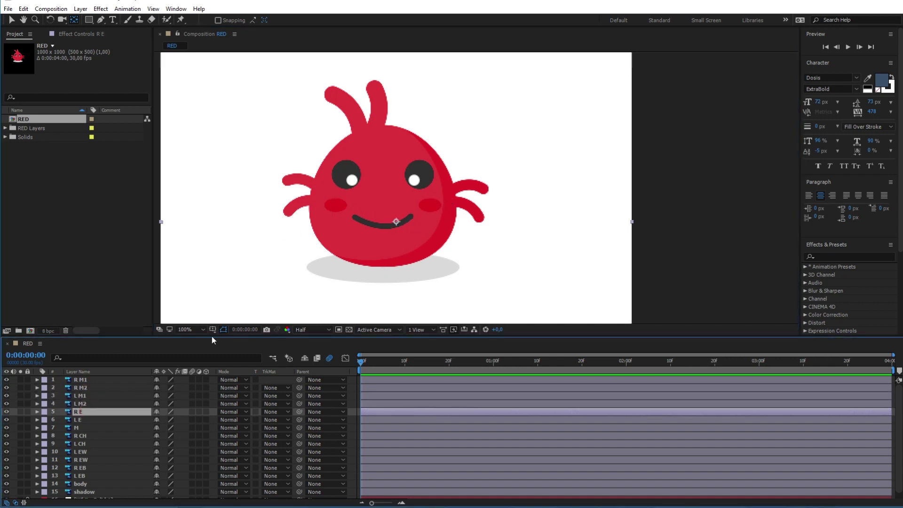
{"action": "left_click_drag", "start_coordinate": [395, 222], "coordinate": [337, 206]}
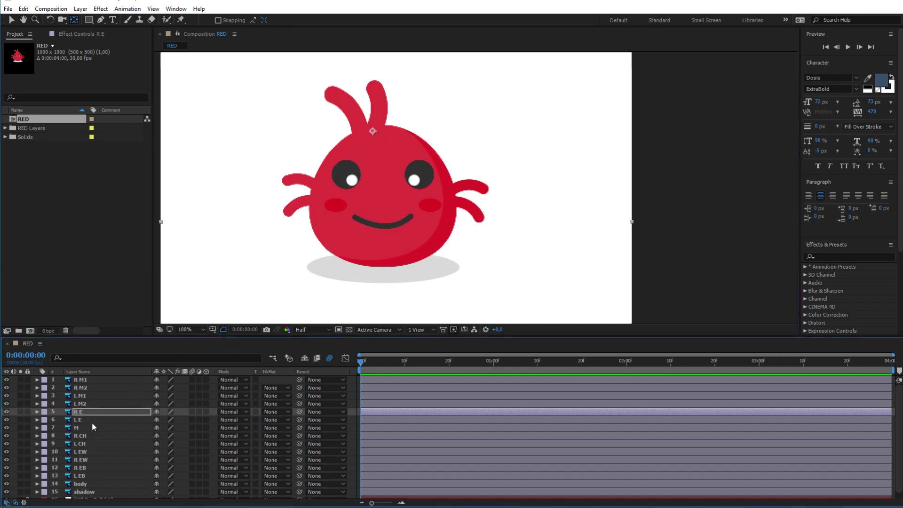
- Move the anchor points of the layers from L E down to L CH onto their own features, including the cheek left of the mouth
{"action": "key", "text": "ctrl+Down"}
{"action": "key", "text": "ctrl+Down"}
{"action": "left_click_drag", "start_coordinate": [398, 221], "coordinate": [335, 207]}
- Center the anchor points of the L EW, R EW and R EB eye layers on their own shapes
{"action": "key", "text": "ctrl+Down"}
{"action": "left_click", "coordinate": [83, 444]}
{"action": "key", "text": "ctrl+Down"}
{"action": "key", "text": "ctrl+alt+Home"}
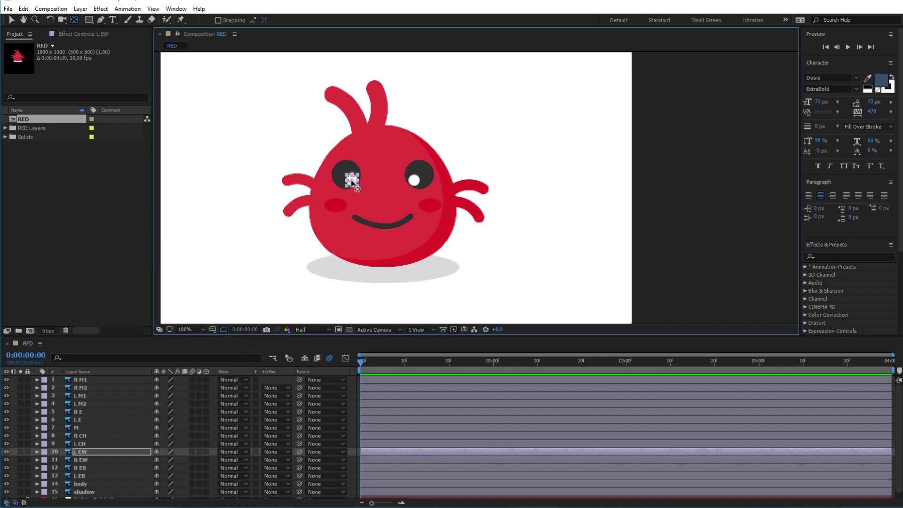
{"action": "left_click", "coordinate": [85, 459]}
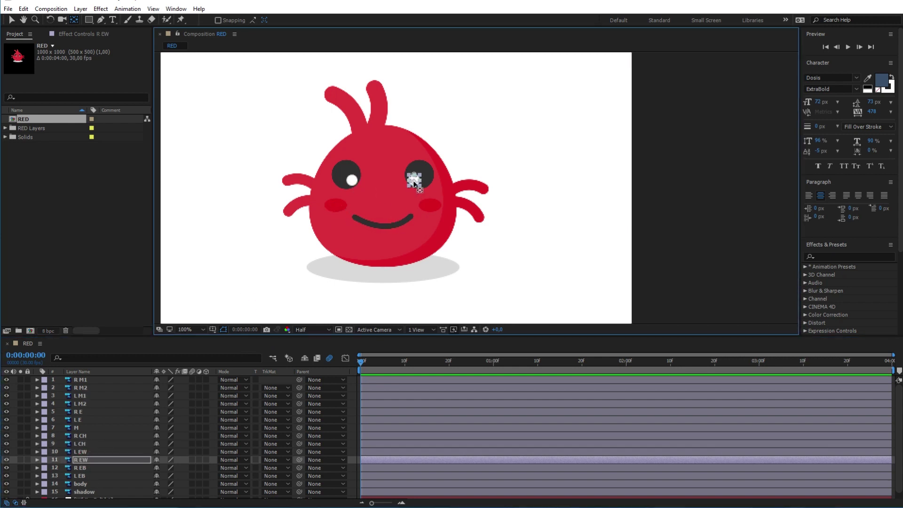
{"action": "key", "text": "ctrl+Down"}
{"action": "key", "text": "ctrl+alt+Home"}
- Move the L EB anchor point to the centre of the right-hand eye, and the body and shadow anchors toward the character's base
{"action": "left_click", "coordinate": [88, 476]}
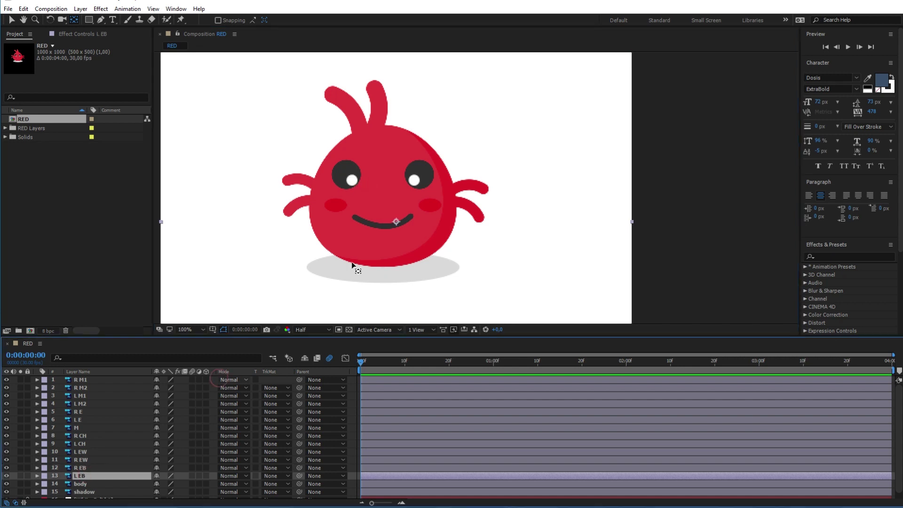
{"action": "left_click_drag", "start_coordinate": [396, 221], "coordinate": [418, 179]}
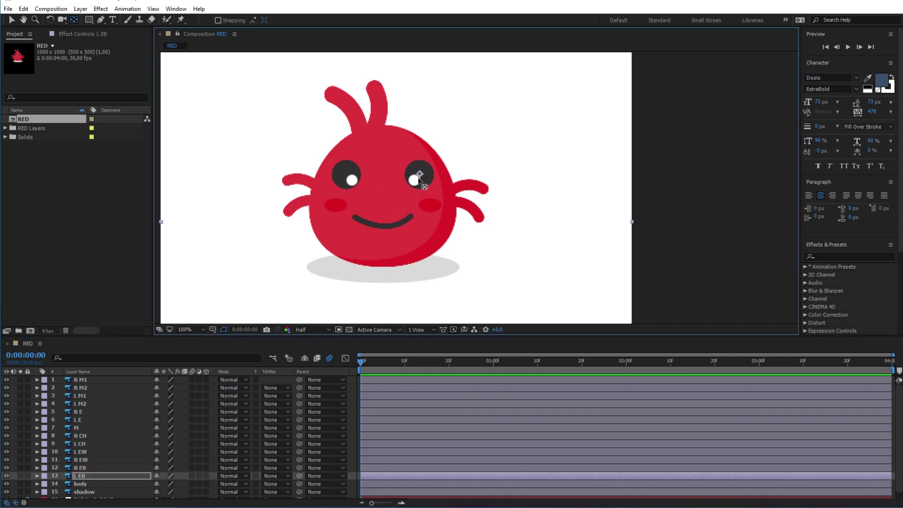
{"action": "key", "text": "ctrl+Down"}
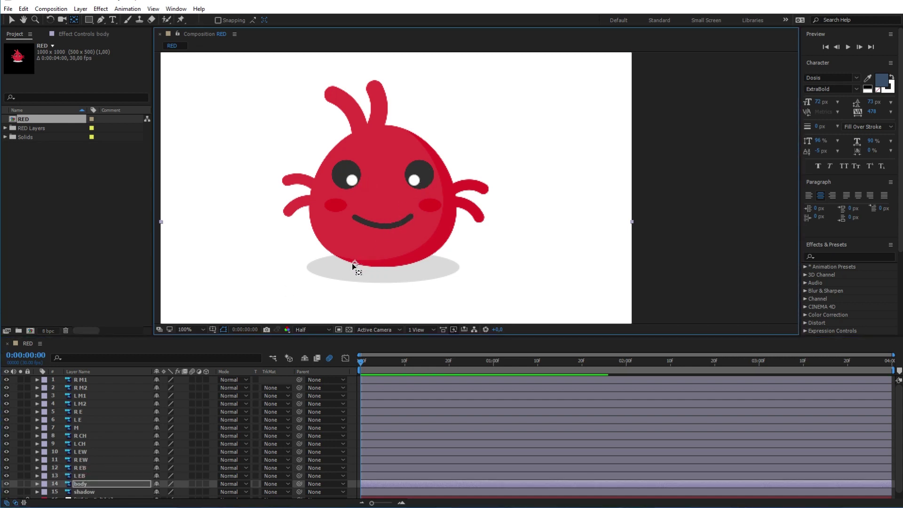
{"action": "key", "text": "ctrl+Down"}
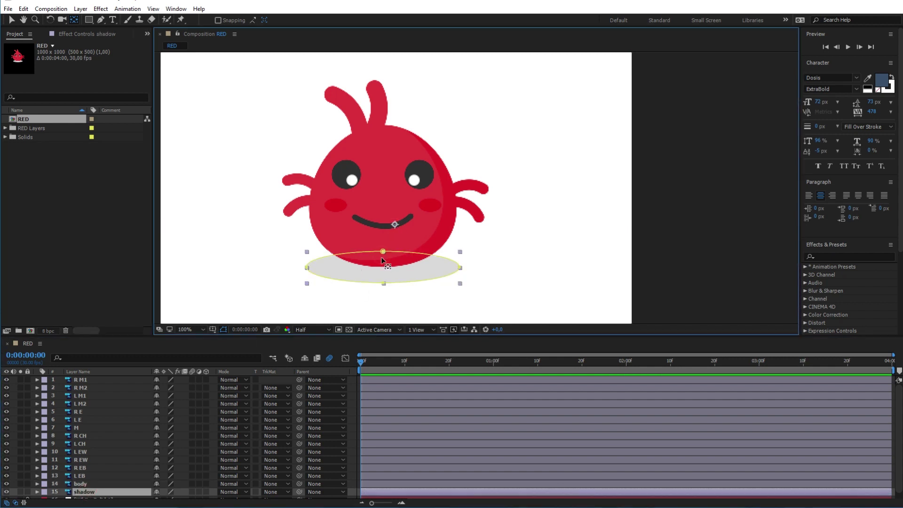
- Enable Mask Path keyframing for Mask 1 on the L EW layer at 0:00:00:00
{"action": "left_click", "coordinate": [93, 413]}
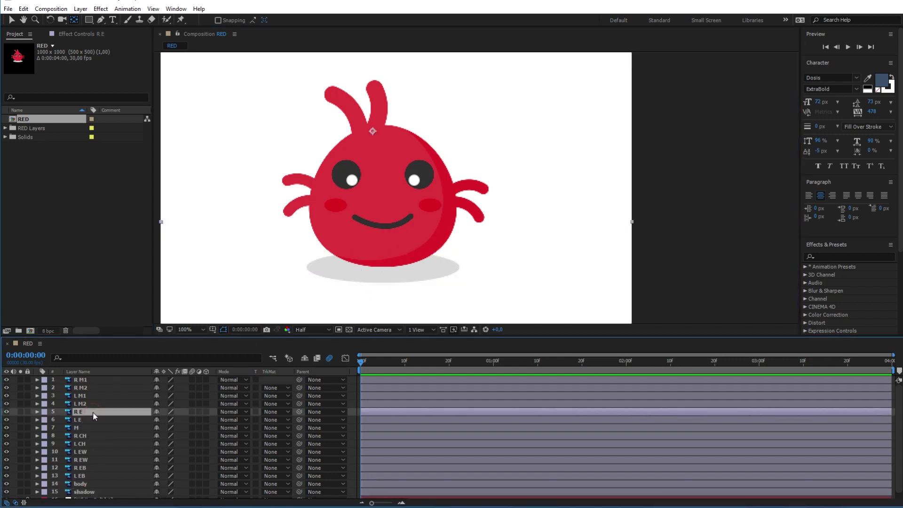
{"action": "left_click", "coordinate": [92, 451]}
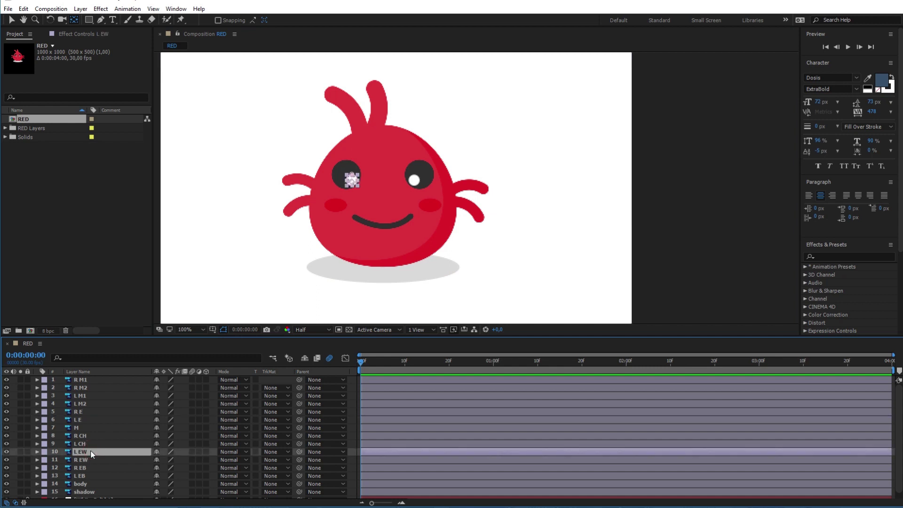
{"action": "left_click", "coordinate": [36, 452]}
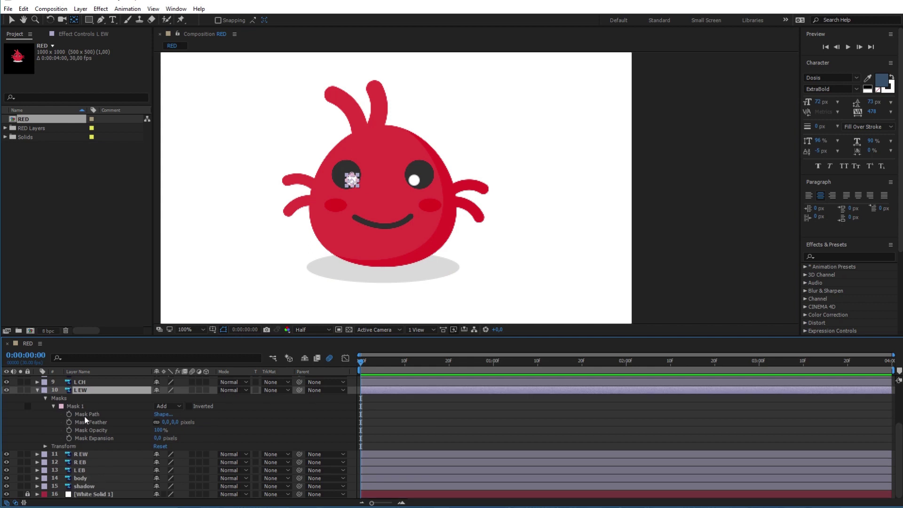
{"action": "left_click", "coordinate": [88, 414]}
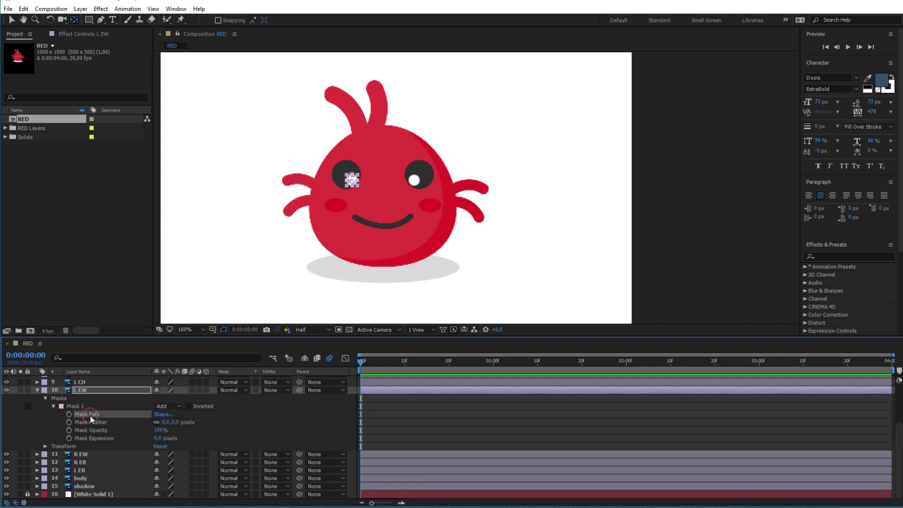
{"action": "left_click", "coordinate": [69, 414]}
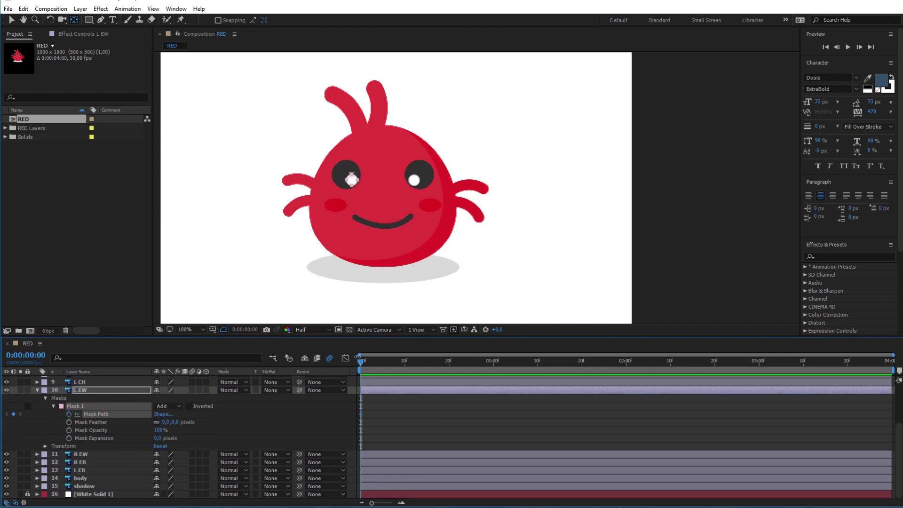
- At 0:00:00:04, pull the bottom point of the L EW mask upward to reshape the eye highlight into a crescent
{"action": "left_click_drag", "start_coordinate": [361, 363], "coordinate": [379, 368]}
{"action": "scroll", "coordinate": [351, 184], "scroll_direction": "up", "scroll_amount": 6}
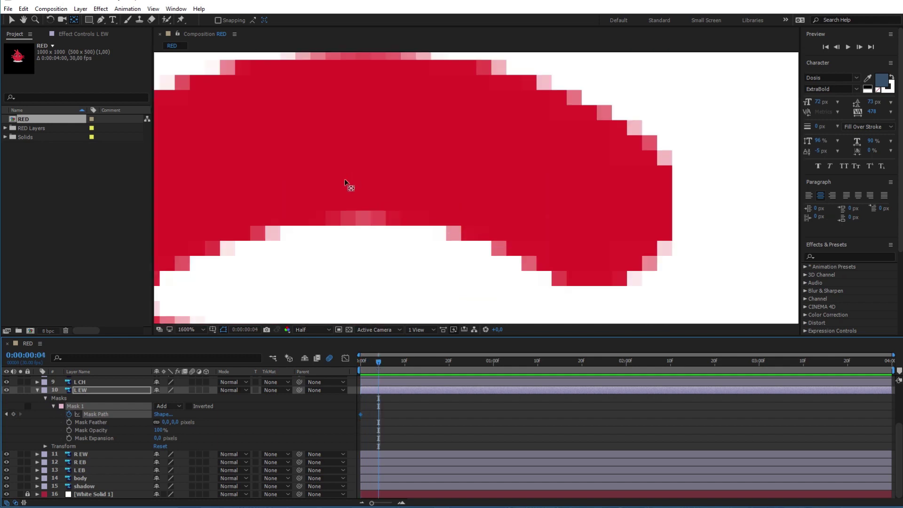
{"action": "scroll", "coordinate": [350, 177], "scroll_direction": "down", "scroll_amount": 2}
{"action": "left_click_drag", "start_coordinate": [298, 209], "coordinate": [621, 231]}
{"action": "left_click_drag", "start_coordinate": [330, 212], "coordinate": [359, 214]}
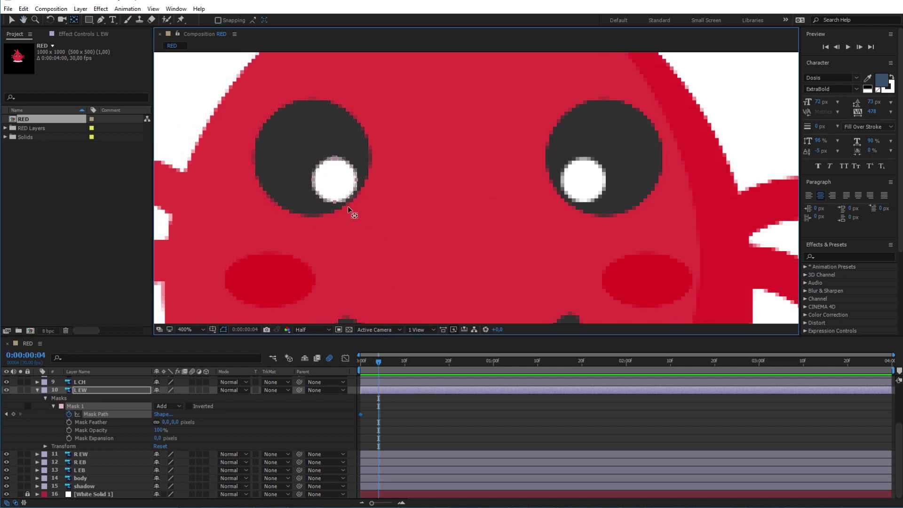
{"action": "key", "text": "ctrl+t"}
{"action": "key", "text": "v"}
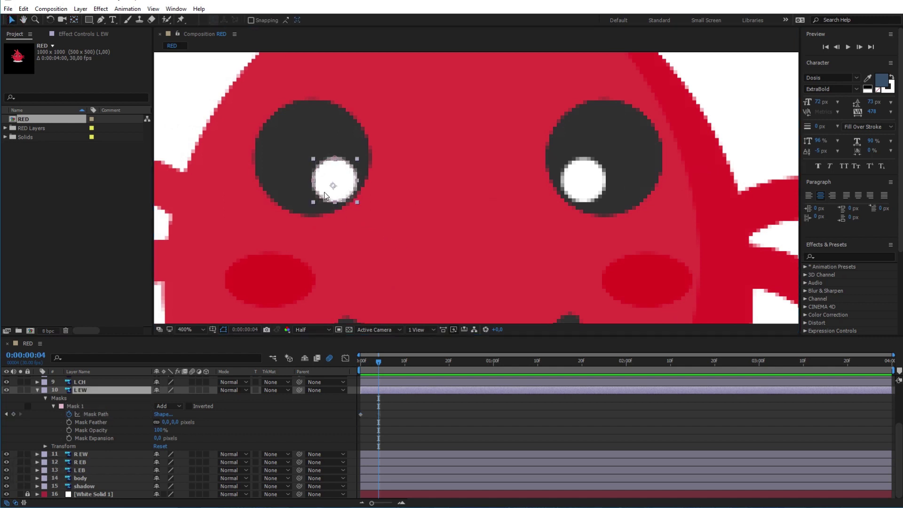
{"action": "left_click_drag", "start_coordinate": [335, 206], "coordinate": [336, 180]}
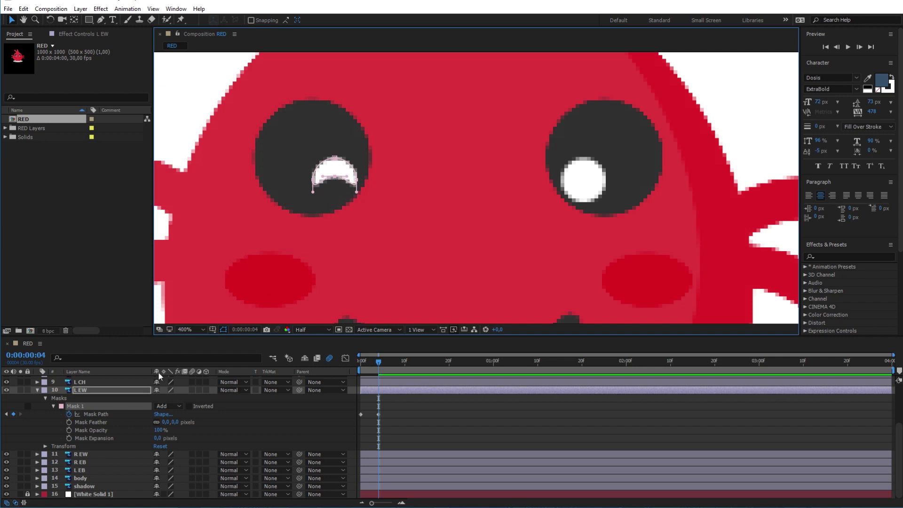
- Enable Position keyframing for the L EW layer at 0:00:00:00 and show its Mask Path and Position together
{"action": "left_click", "coordinate": [85, 390]}
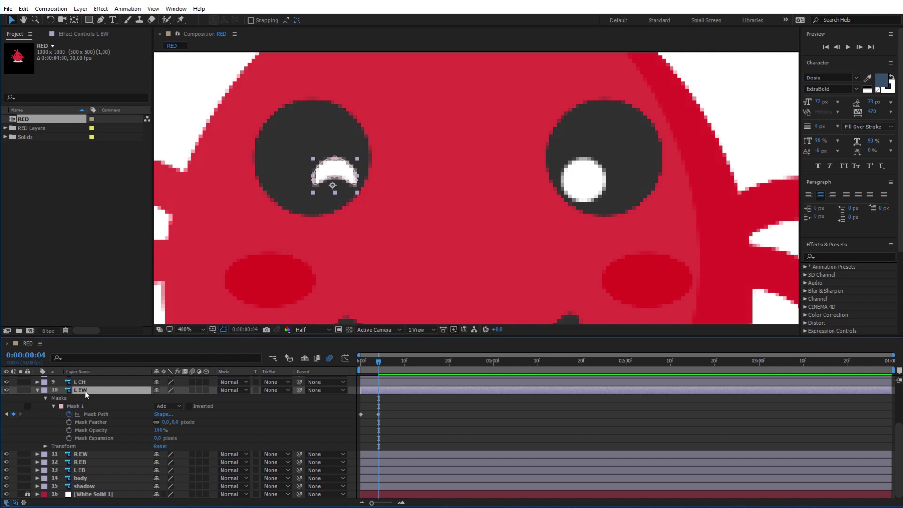
{"action": "key", "text": "p"}
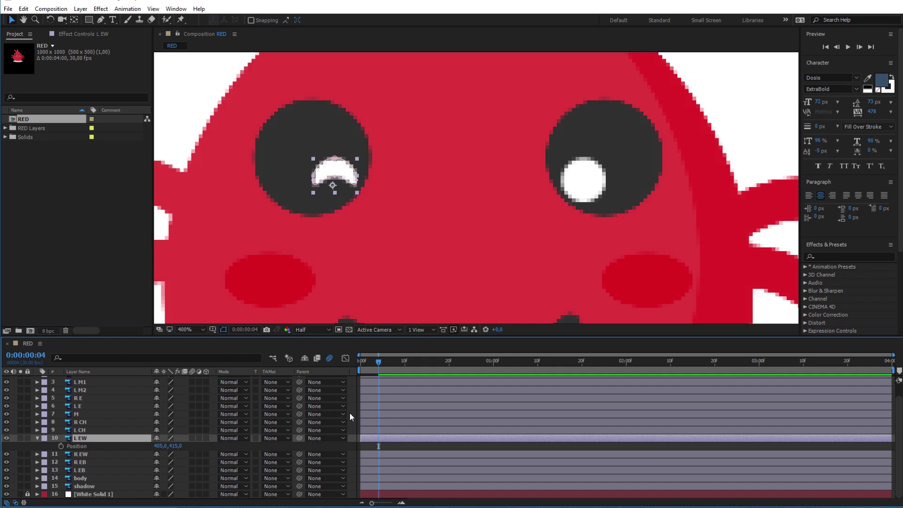
{"action": "left_click_drag", "start_coordinate": [378, 362], "coordinate": [353, 363]}
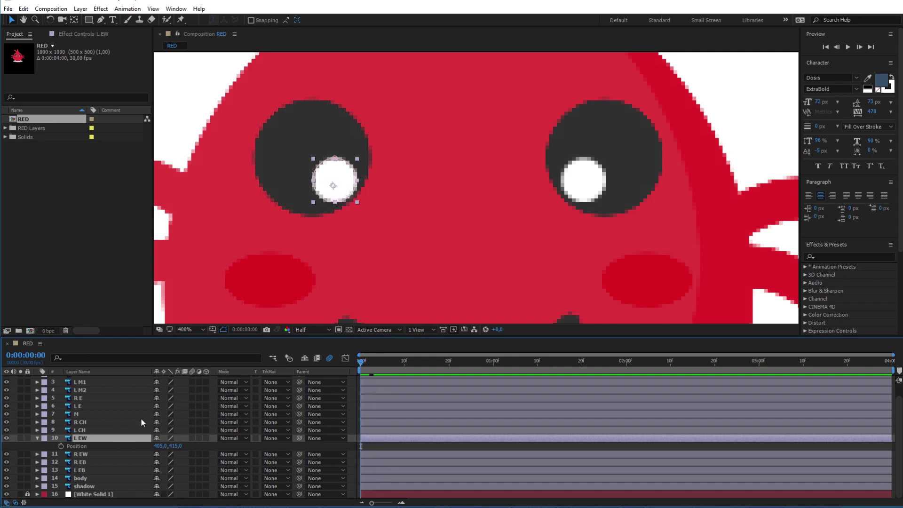
{"action": "left_click", "coordinate": [61, 446]}
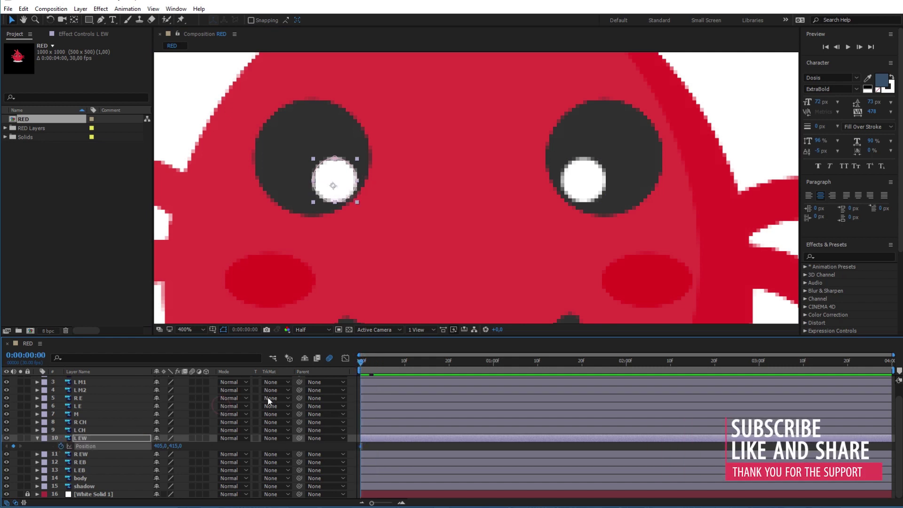
{"action": "left_click", "coordinate": [90, 439]}
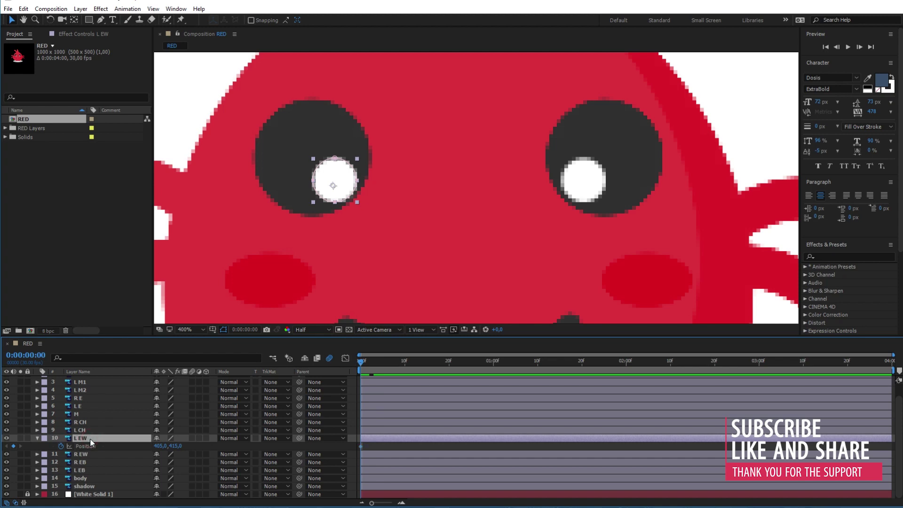
{"action": "key", "text": "shift+m"}
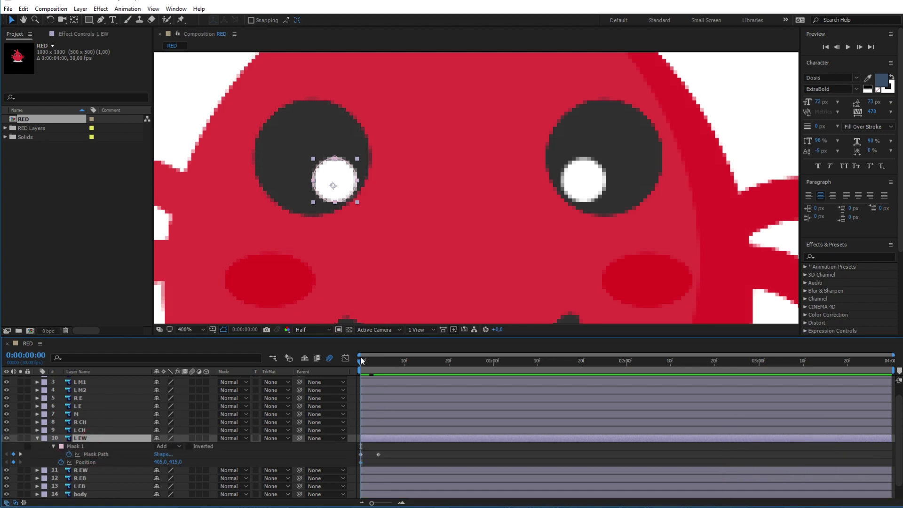
- At 0:00:00:04, move the L EW highlight straight up to about 405, 404.8
{"action": "left_click_drag", "start_coordinate": [360, 361], "coordinate": [380, 370]}
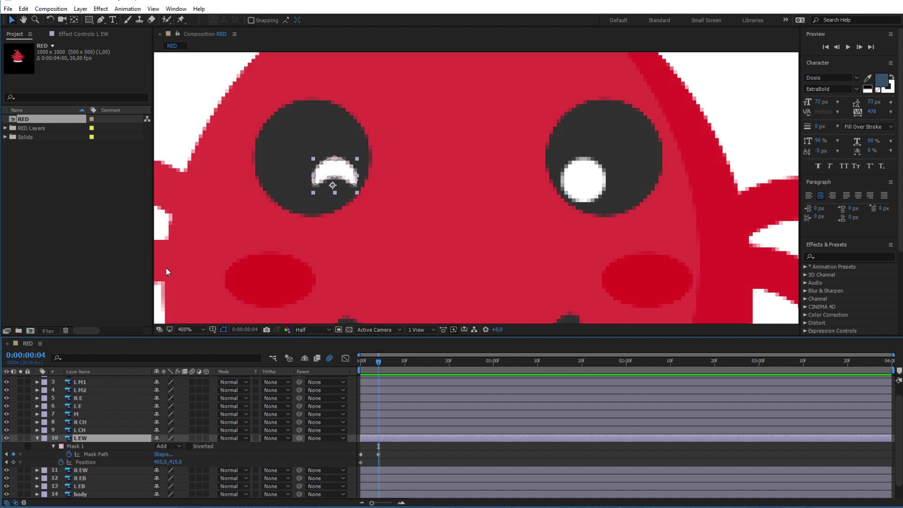
{"action": "left_click_drag", "start_coordinate": [344, 172], "coordinate": [347, 153]}
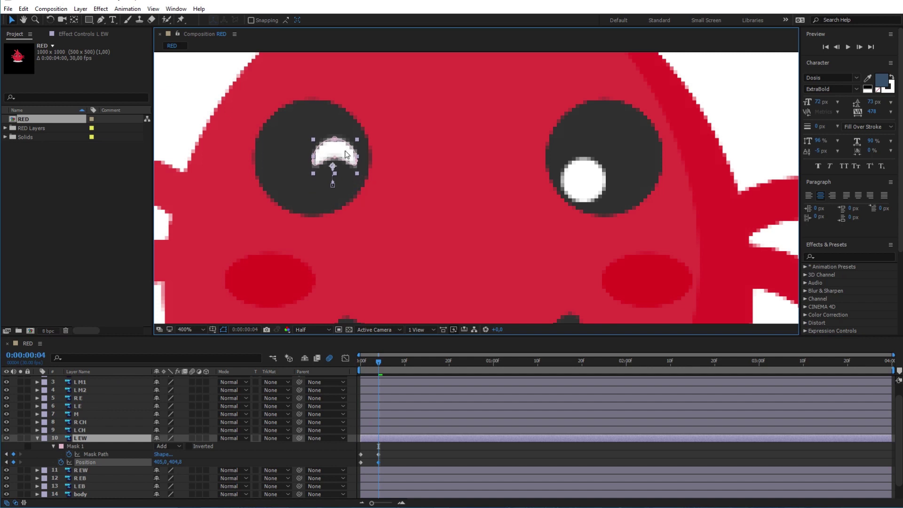
{"action": "left_click", "coordinate": [384, 461]}
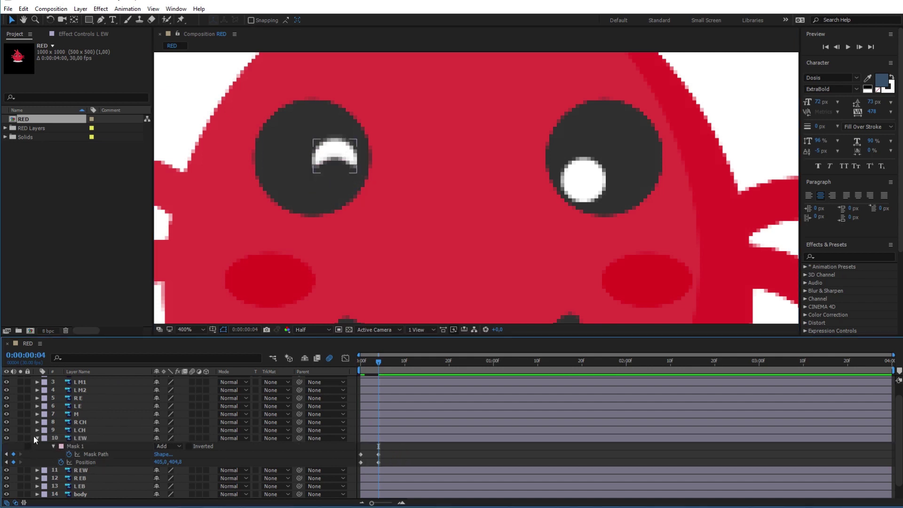
- Enable Mask Path keyframing for Mask 1 on the R EW layer at 0:00:00:00
{"action": "left_click", "coordinate": [36, 438]}
{"action": "left_click", "coordinate": [80, 454]}
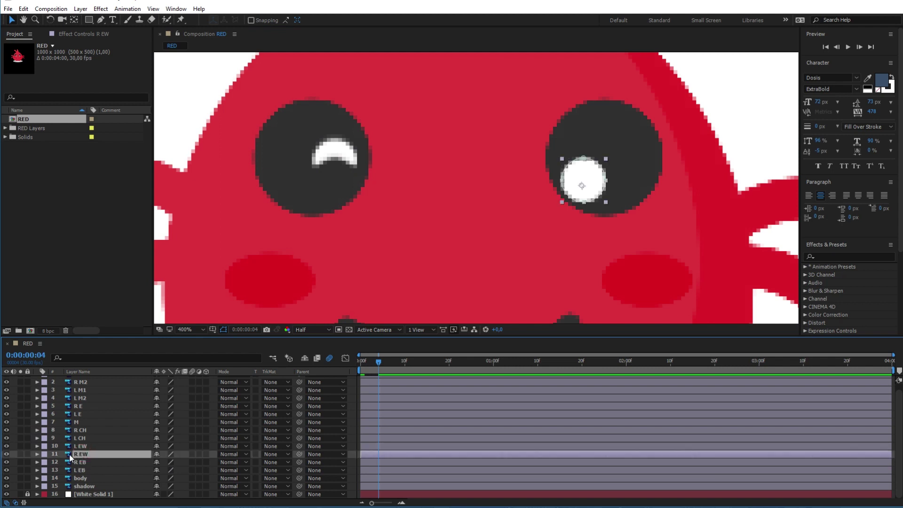
{"action": "left_click", "coordinate": [88, 446]}
{"action": "key", "text": "u"}
{"action": "left_click", "coordinate": [81, 478]}
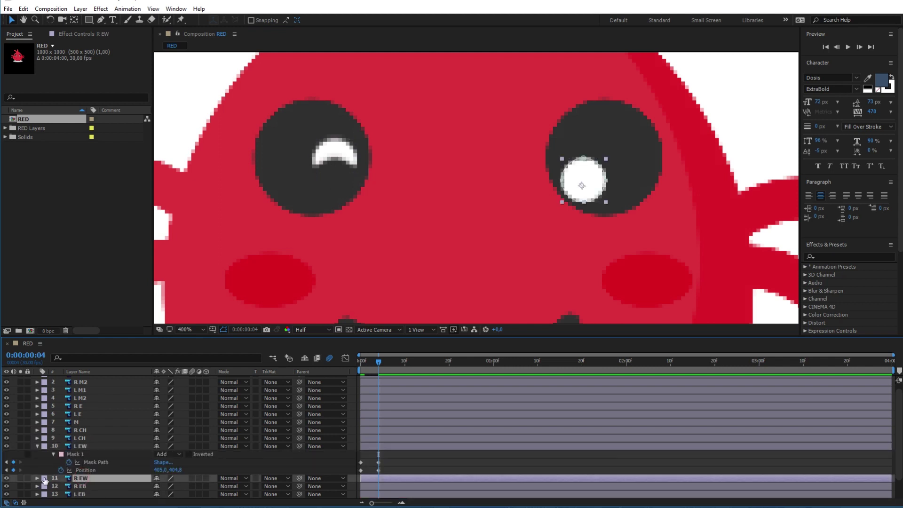
{"action": "left_click", "coordinate": [38, 478]}
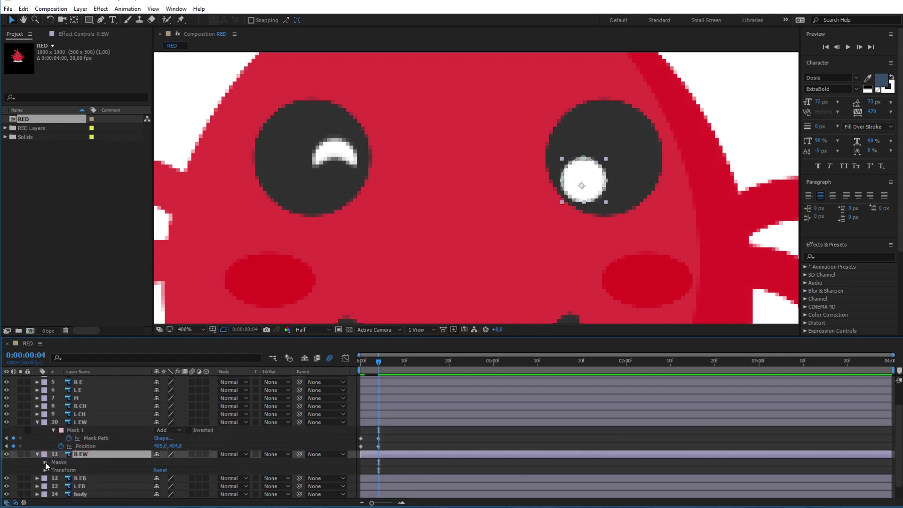
{"action": "scroll", "coordinate": [52, 459], "scroll_direction": "down", "scroll_amount": 1}
{"action": "left_click", "coordinate": [53, 446]}
{"action": "left_click", "coordinate": [83, 454]}
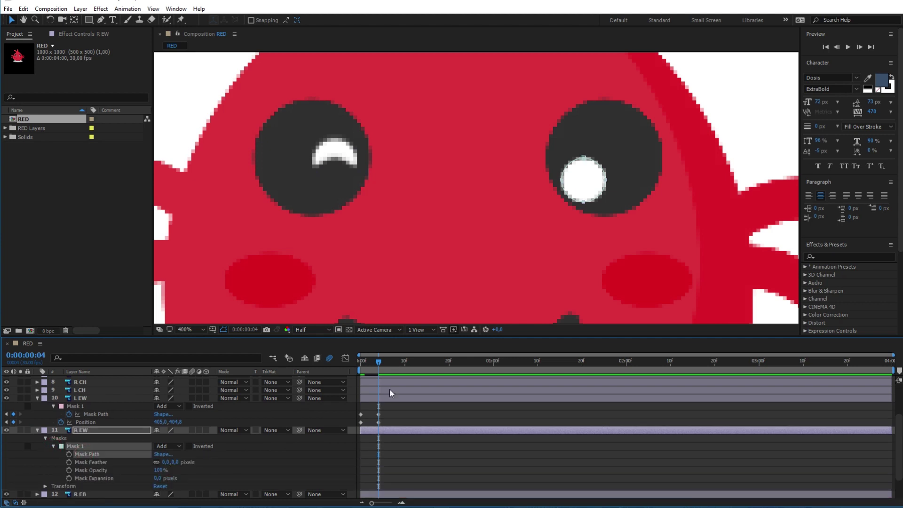
{"action": "key", "text": "Home"}
{"action": "left_click", "coordinate": [69, 454]}
- Center the R EW anchor point on its highlight and raise the mask's bottom point into a crescent at 0:00:00:04
{"action": "key", "text": "Page_Down"}
{"action": "key", "text": "Page_Down"}
{"action": "key", "text": "Page_Down"}
{"action": "key", "text": "Page_Down"}
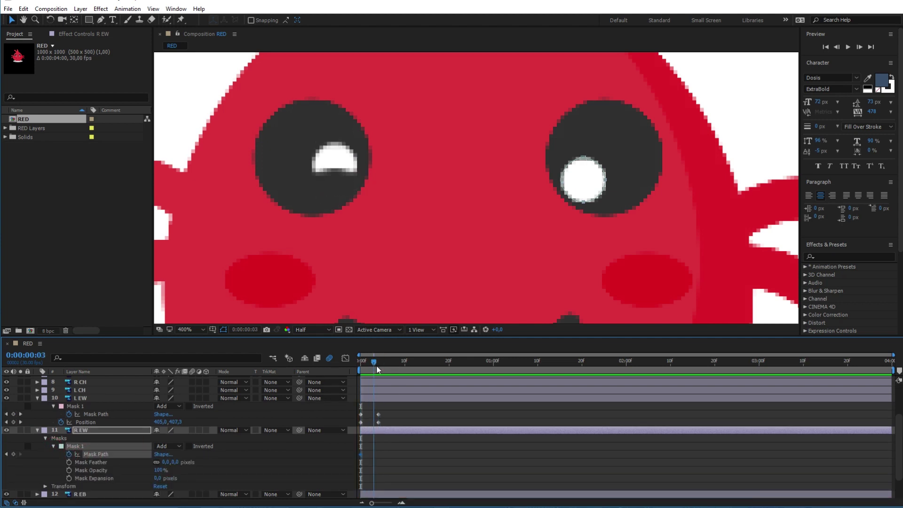
{"action": "left_click_drag", "start_coordinate": [584, 202], "coordinate": [584, 195]}
{"action": "key", "text": "ctrl+z"}
{"action": "left_click", "coordinate": [583, 202]}
{"action": "key", "text": "y"}
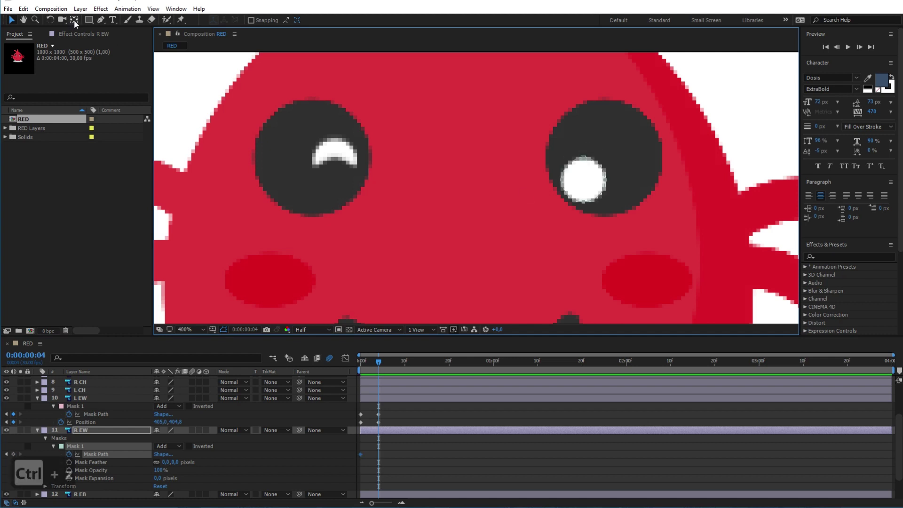
{"action": "left_click", "coordinate": [92, 430]}
{"action": "left_click_drag", "start_coordinate": [583, 189], "coordinate": [587, 177]}
{"action": "left_click", "coordinate": [12, 19]}
- Enable R EW Position keyframing at 0:00:00:00, and at 0:00:00:04 move the highlight up to about 538.3, 401.5
{"action": "left_click", "coordinate": [379, 363]}
{"action": "left_click", "coordinate": [99, 430]}
{"action": "key", "text": "p"}
{"action": "mouse_move", "coordinate": [377, 363]}
{"action": "left_mouse_down"}
{"action": "mouse_move", "coordinate": [360, 363]}
{"action": "mouse_move", "coordinate": [380, 365]}
{"action": "left_mouse_up"}
{"action": "left_click", "coordinate": [61, 454]}
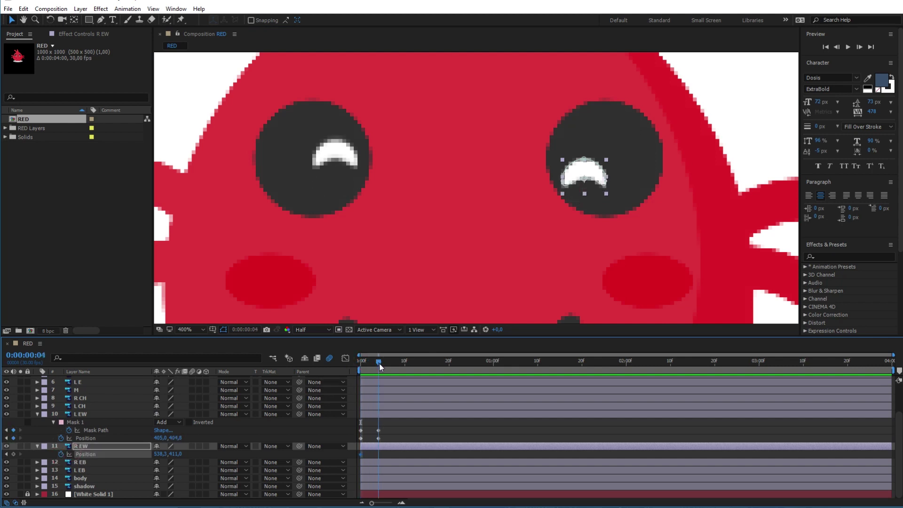
{"action": "left_click_drag", "start_coordinate": [586, 172], "coordinate": [587, 159]}
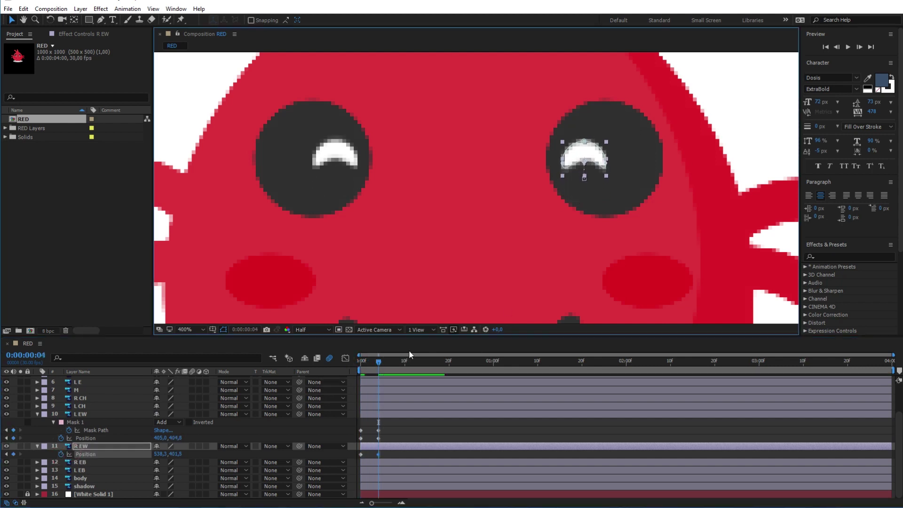
{"action": "left_click", "coordinate": [367, 427]}
- Copy the 0:00:00:04 Mask Path and Position keyframes of the L EW and R EW layers to 0:00:00:19
{"action": "left_click", "coordinate": [86, 446]}
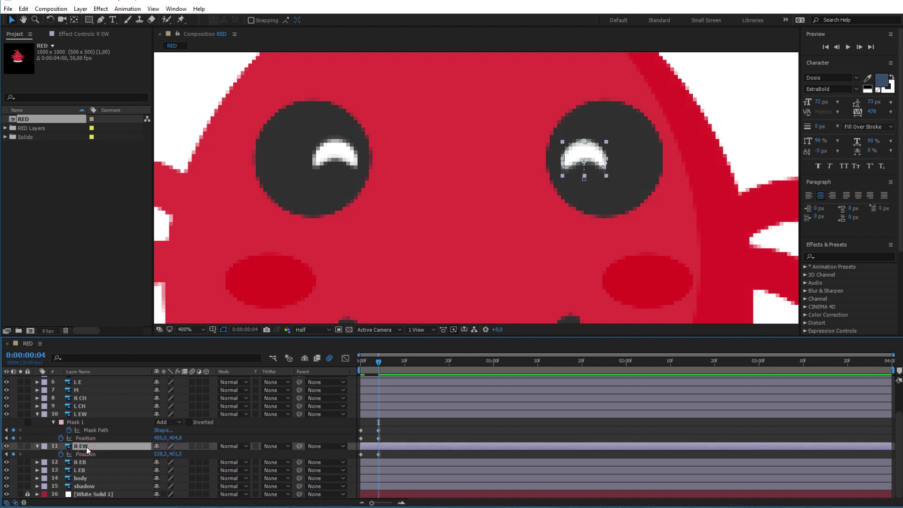
{"action": "key", "text": "u"}
{"action": "left_click_drag", "start_coordinate": [364, 425], "coordinate": [357, 440]}
{"action": "key", "text": "ctrl+c"}
{"action": "left_click_drag", "start_coordinate": [379, 364], "coordinate": [445, 366]}
{"action": "left_click", "coordinate": [402, 444]}
{"action": "left_click_drag", "start_coordinate": [390, 437], "coordinate": [376, 448]}
{"action": "key", "text": "ctrl+c"}
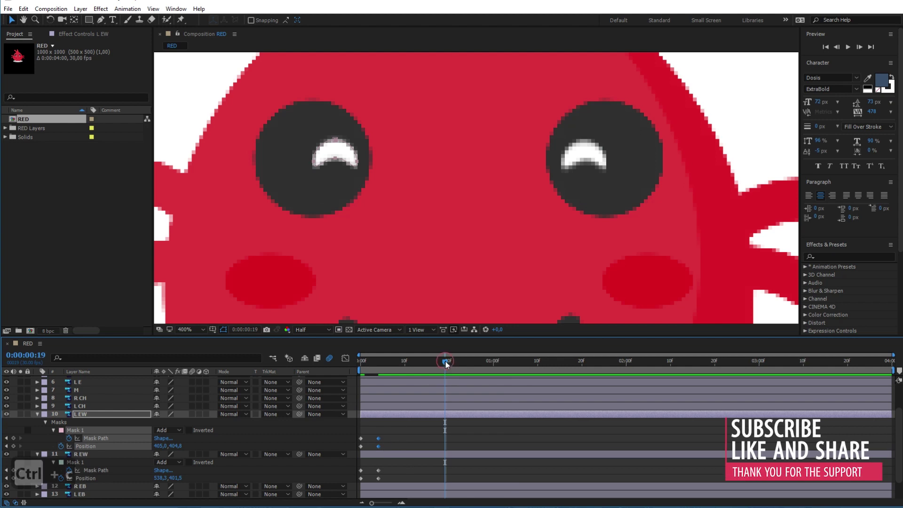
{"action": "key", "text": "ctrl+v"}
{"action": "left_click_drag", "start_coordinate": [390, 466], "coordinate": [377, 484]}
{"action": "key", "text": "ctrl+c"}
{"action": "key", "text": "ctrl+v"}
- Copy the 0:00:00:00 Mask Path and Position keyframes of the R EW and L EW layers to 0:00:00:23
{"action": "left_click_drag", "start_coordinate": [446, 362], "coordinate": [463, 362]}
{"action": "left_click_drag", "start_coordinate": [374, 471], "coordinate": [356, 493]}
{"action": "key", "text": "ctrl+c"}
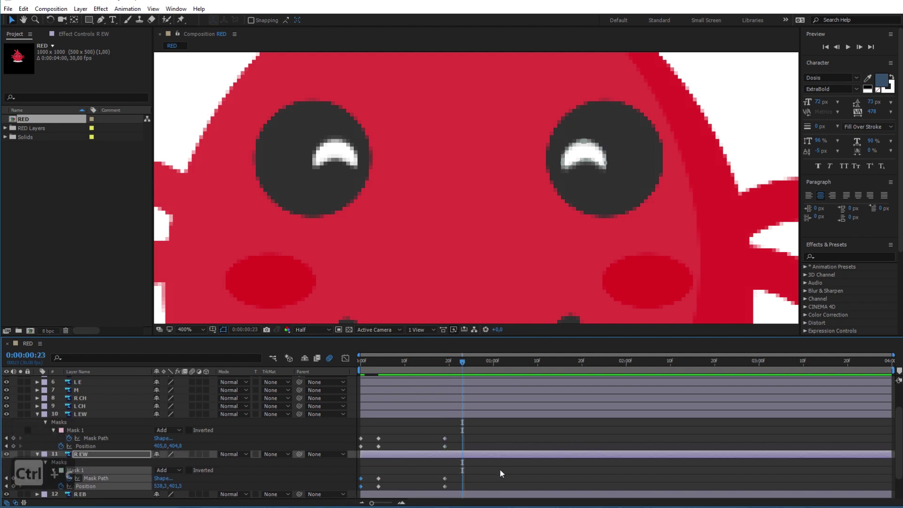
{"action": "key", "text": "ctrl+v"}
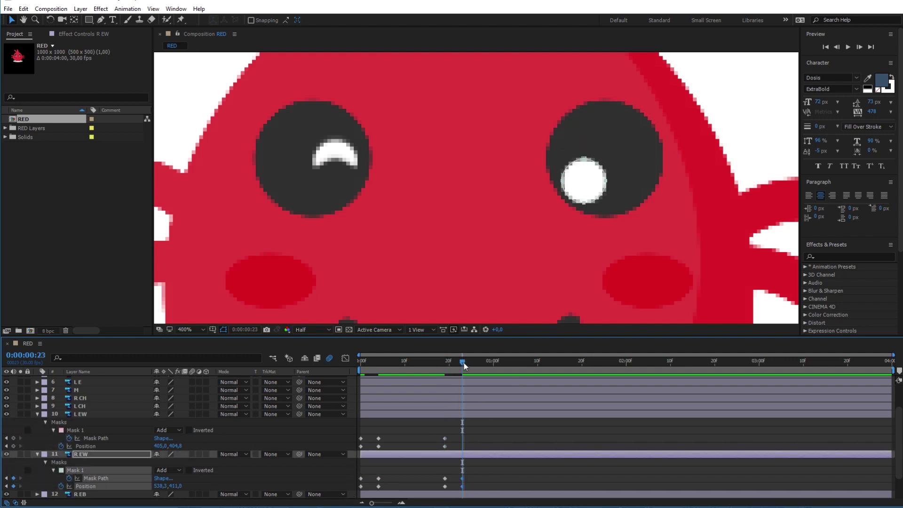
{"action": "left_click_drag", "start_coordinate": [366, 430], "coordinate": [357, 452]}
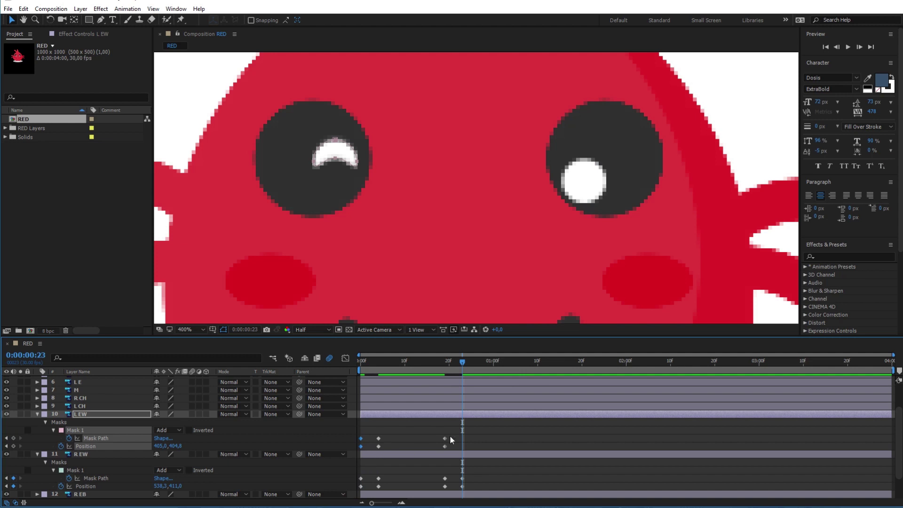
{"action": "key", "text": "ctrl+c"}
{"action": "key", "text": "ctrl+v"}
- Preview the eye animation and shorten the work area to end at the 01:00 mark
{"action": "left_click_drag", "start_coordinate": [461, 363], "coordinate": [305, 370]}
{"action": "key", "text": "space"}
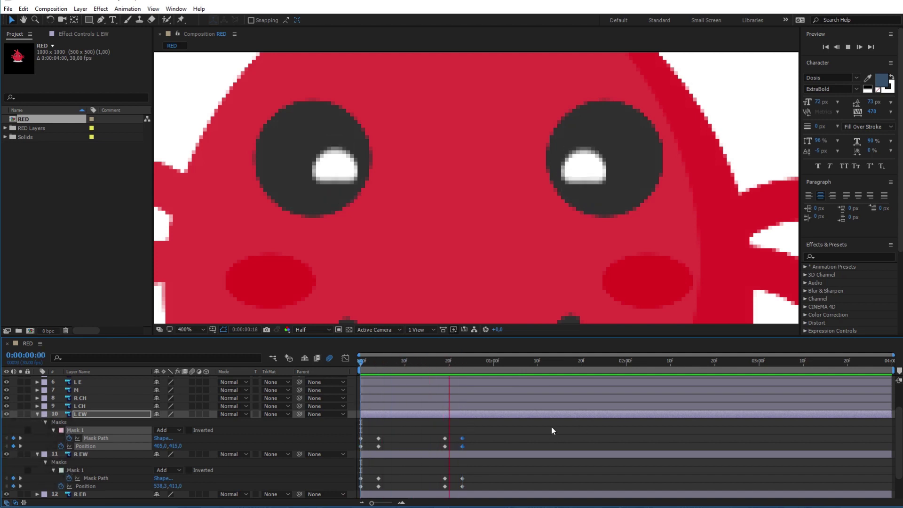
{"action": "key", "text": "space"}
{"action": "key", "text": "space"}
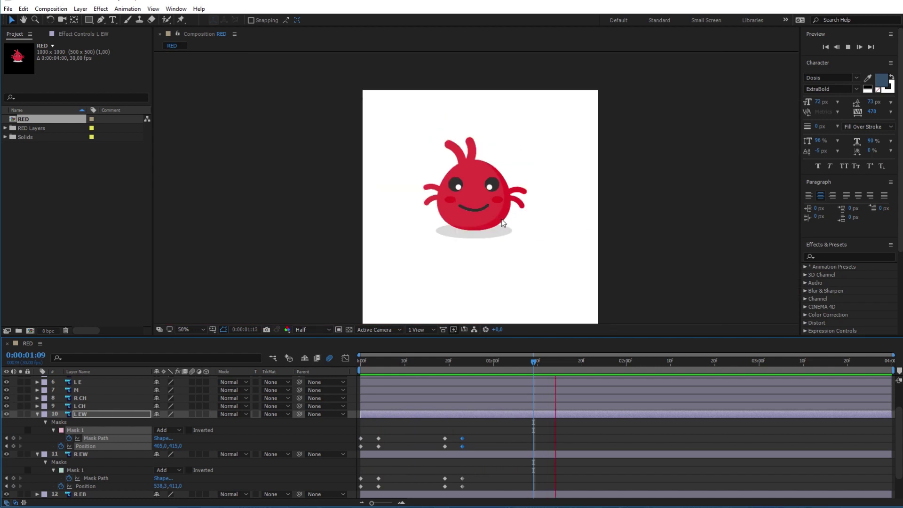
{"action": "key", "text": "space"}
{"action": "left_click_drag", "start_coordinate": [886, 371], "coordinate": [494, 370]}
{"action": "key", "text": "space"}
{"action": "left_click_drag", "start_coordinate": [382, 363], "coordinate": [359, 364]}
{"action": "key", "text": "space"}
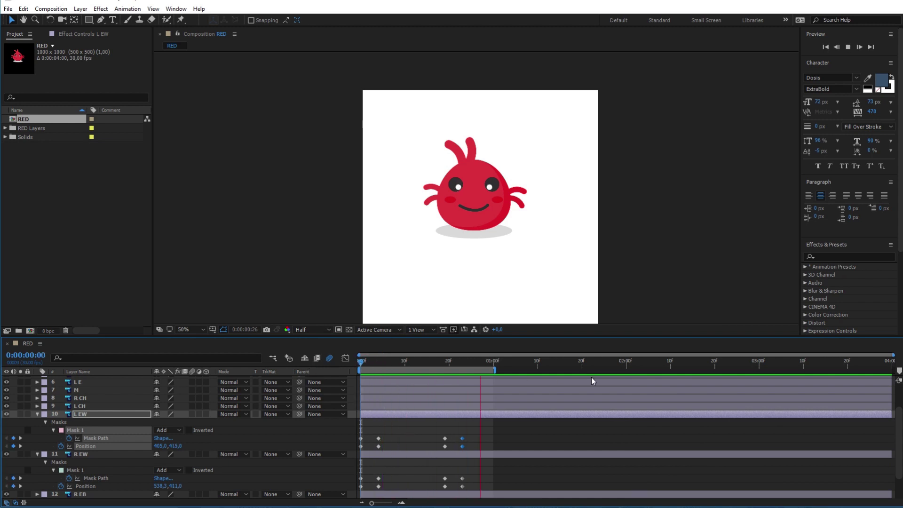
- Apply Easy Ease to all Mask Path and Position keyframes of L EW and R EW, and preview the motion
{"action": "key", "text": "space"}
{"action": "left_click_drag", "start_coordinate": [481, 434], "coordinate": [362, 489]}
{"action": "key", "text": "F9"}
{"action": "key", "text": "space"}
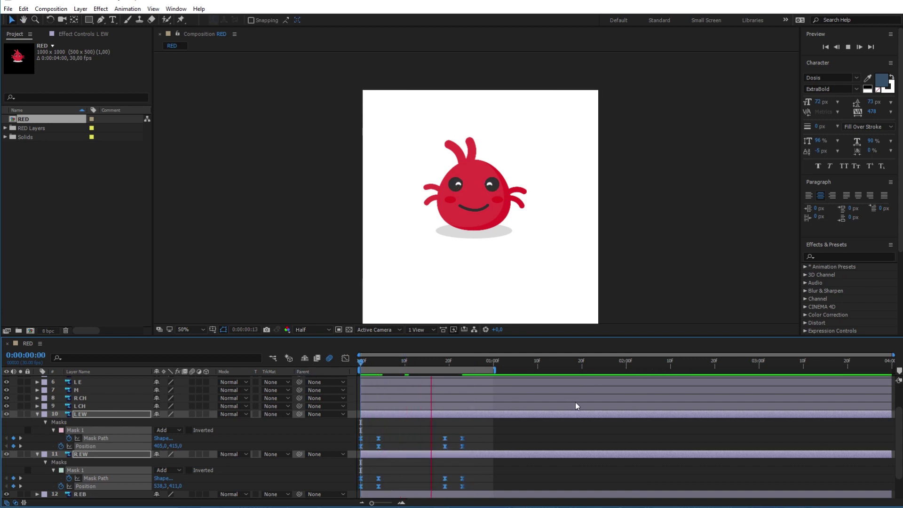
{"action": "key", "text": "space"}
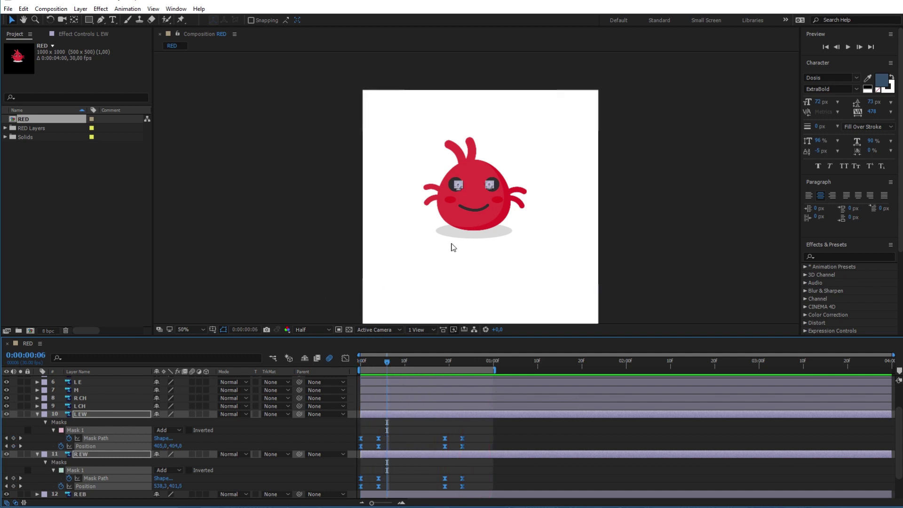
- Deselect the keyframes and collapse the L EW and R EW layers in the timeline
{"action": "left_click", "coordinate": [472, 238]}
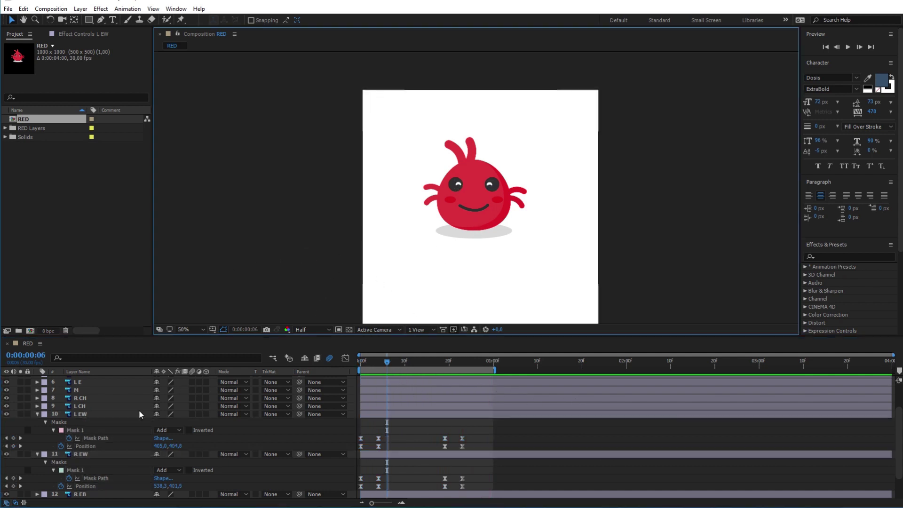
{"action": "left_click", "coordinate": [38, 414]}
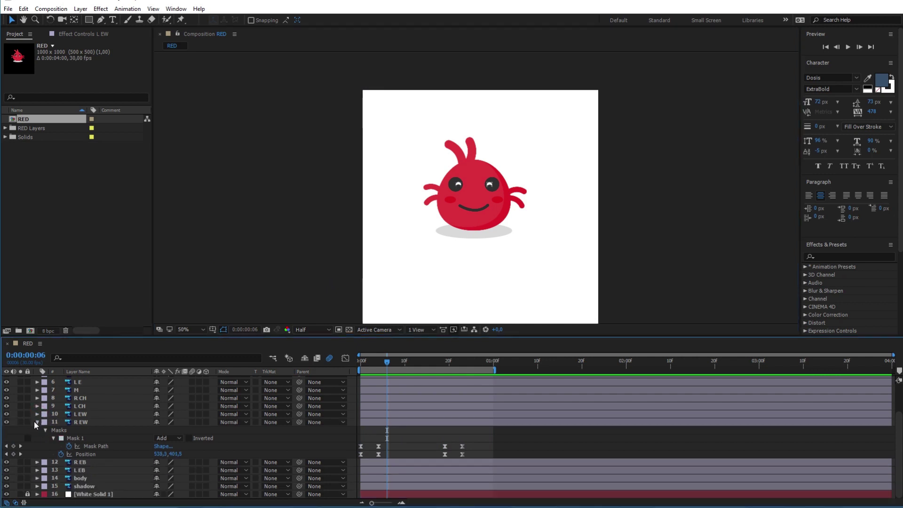
{"action": "left_click", "coordinate": [35, 421]}
{"action": "scroll", "coordinate": [97, 388], "scroll_direction": "up", "scroll_amount": 1}
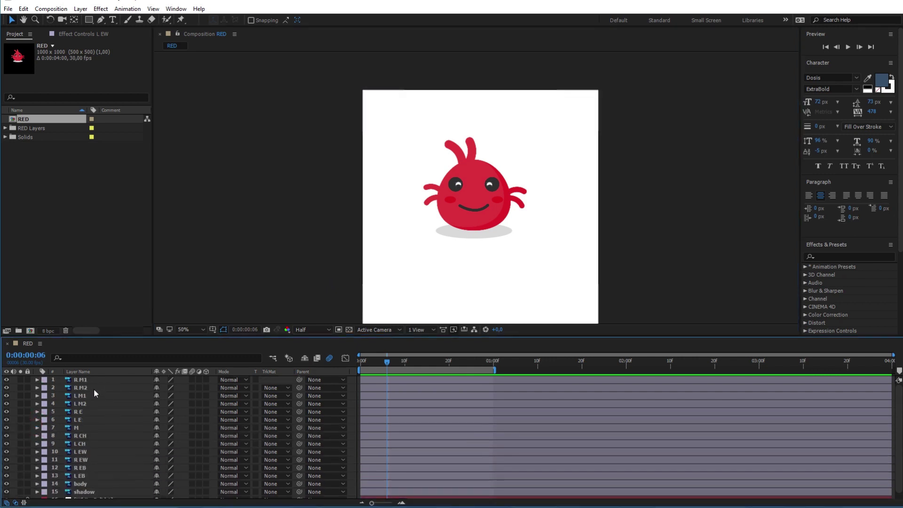
- Parent the R M1 through L EB layers to the body layer, and test the link with a small body move that is undone
{"action": "left_click", "coordinate": [95, 380]}
{"action": "scroll", "coordinate": [99, 423], "scroll_direction": "down", "scroll_amount": 1}
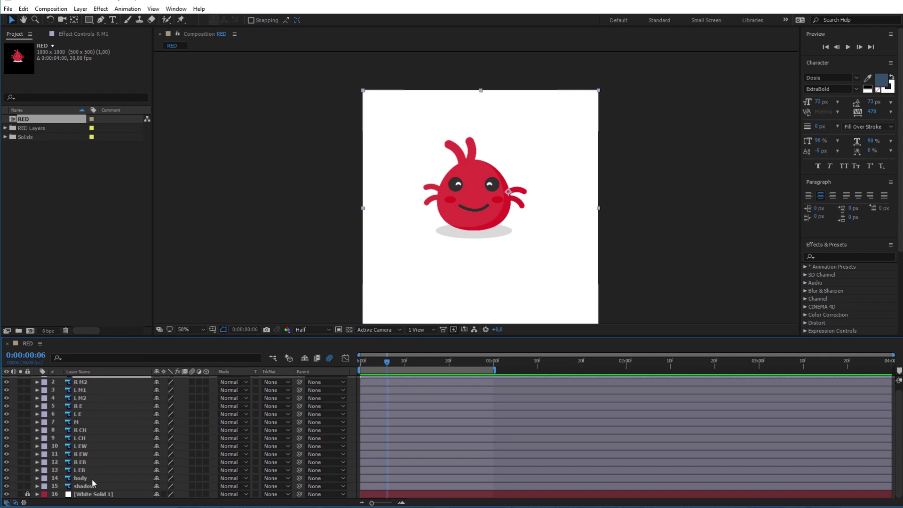
{"action": "left_click", "coordinate": [92, 479], "text": "shift"}
{"action": "left_click", "coordinate": [91, 478], "text": "ctrl"}
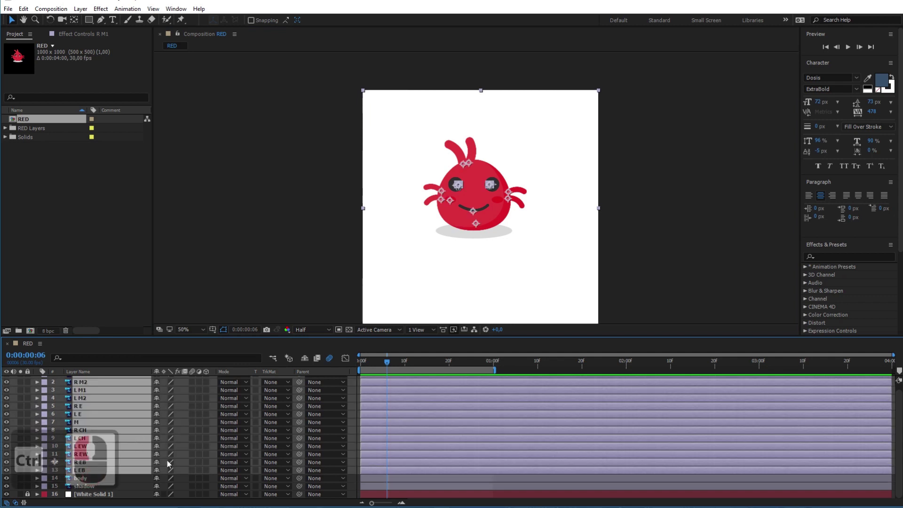
{"action": "left_click_drag", "start_coordinate": [299, 383], "coordinate": [78, 479]}
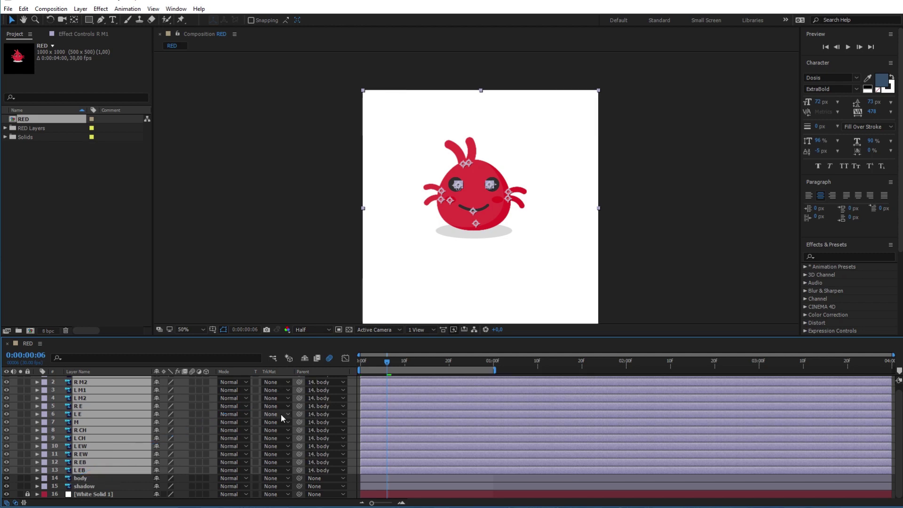
{"action": "left_click", "coordinate": [96, 478]}
{"action": "mouse_move", "coordinate": [484, 211]}
{"action": "left_mouse_down"}
{"action": "mouse_move", "coordinate": [489, 202]}
{"action": "mouse_move", "coordinate": [490, 211]}
{"action": "left_mouse_up"}
{"action": "key", "text": "ctrl+z"}
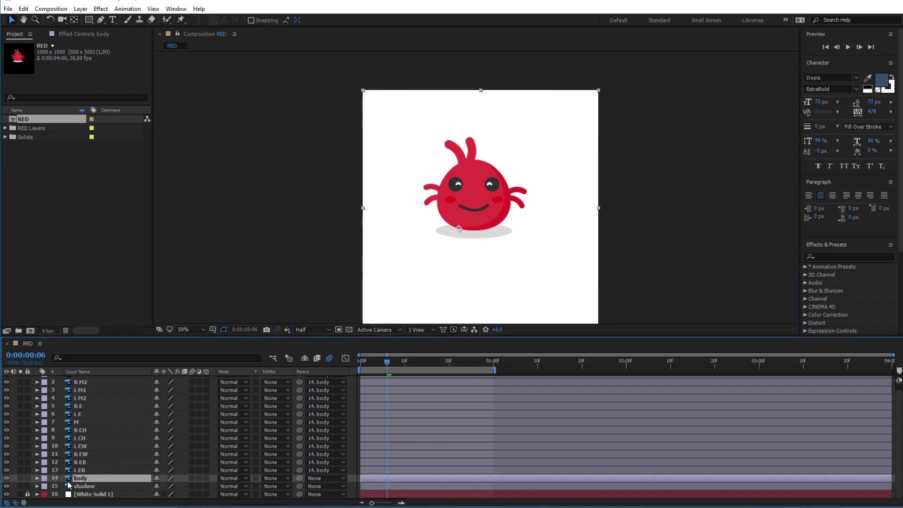
- Keyframe the body layer's Rotation at 0° on 0:00:00:08 and at -10° on 0:00:00:12
{"action": "key", "text": "r"}
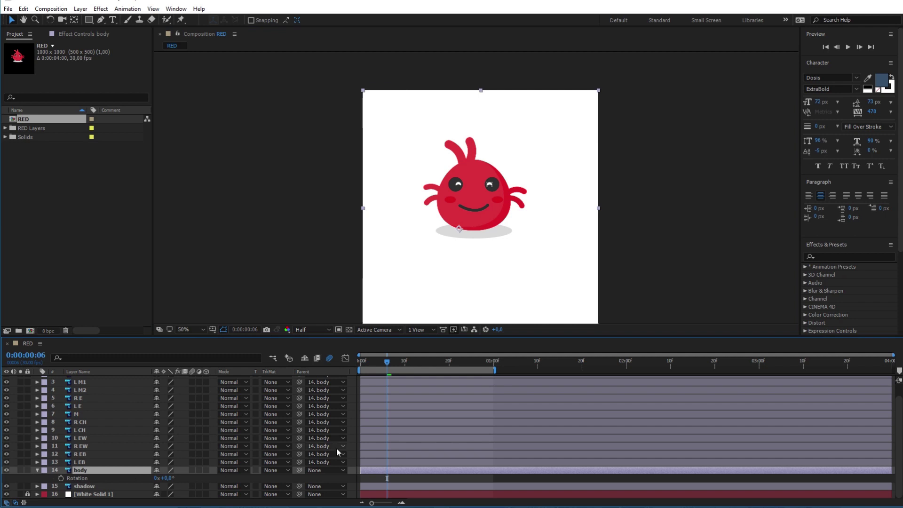
{"action": "mouse_move", "coordinate": [387, 363]}
{"action": "left_mouse_down"}
{"action": "mouse_move", "coordinate": [364, 362]}
{"action": "mouse_move", "coordinate": [391, 367]}
{"action": "left_mouse_up"}
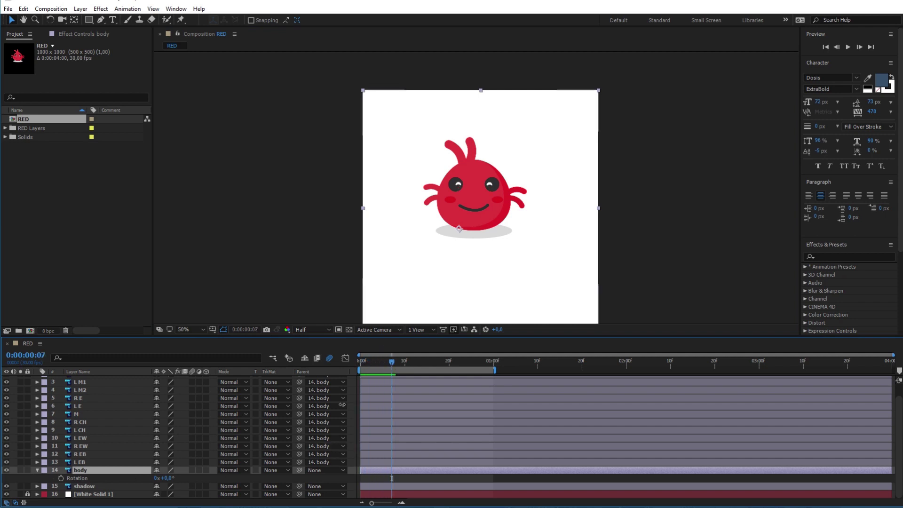
{"action": "left_click", "coordinate": [61, 478]}
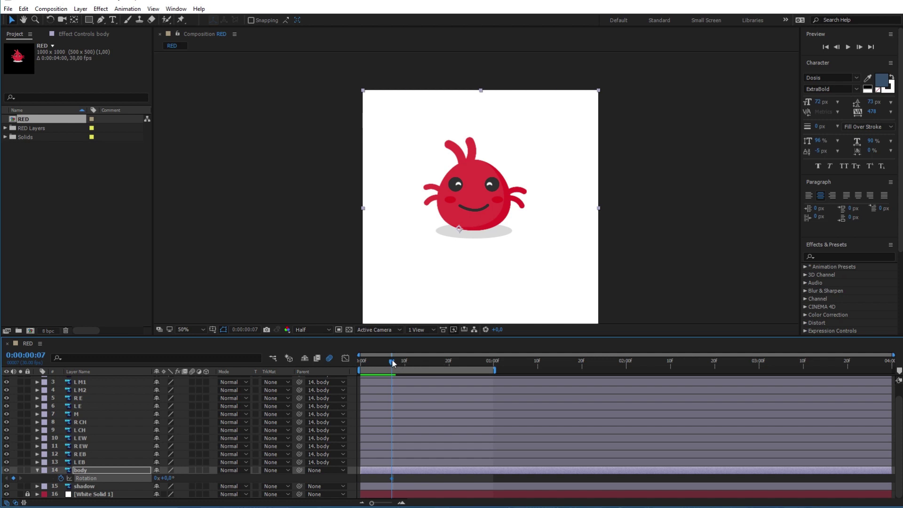
{"action": "left_click_drag", "start_coordinate": [394, 478], "coordinate": [399, 480]}
{"action": "left_click_drag", "start_coordinate": [402, 364], "coordinate": [419, 371]}
{"action": "left_click_drag", "start_coordinate": [167, 478], "coordinate": [163, 478]}
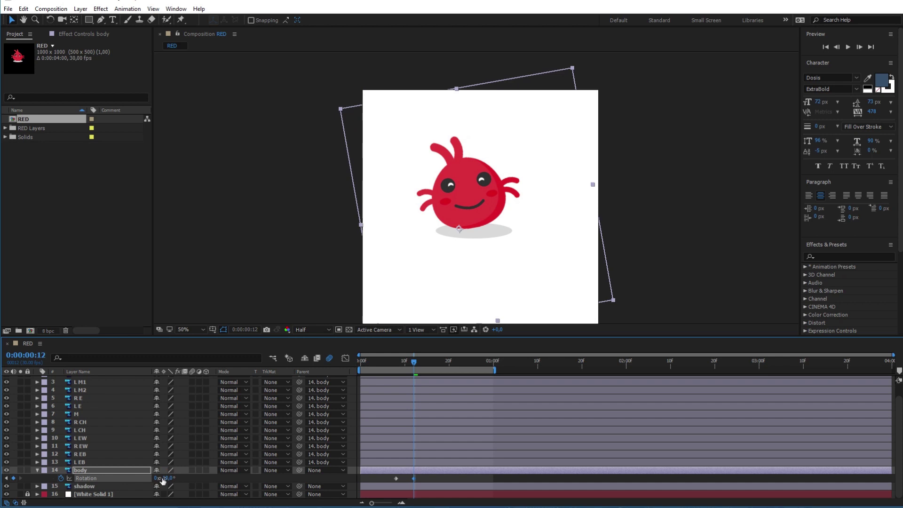
- Apply Easy Ease to both body Rotation keyframes and preview the tilt before and after easing
{"action": "left_click_drag", "start_coordinate": [416, 365], "coordinate": [261, 365]}
{"action": "key", "text": "space"}
{"action": "key", "text": "space"}
{"action": "left_click_drag", "start_coordinate": [420, 476], "coordinate": [392, 481]}
{"action": "key", "text": "F9"}
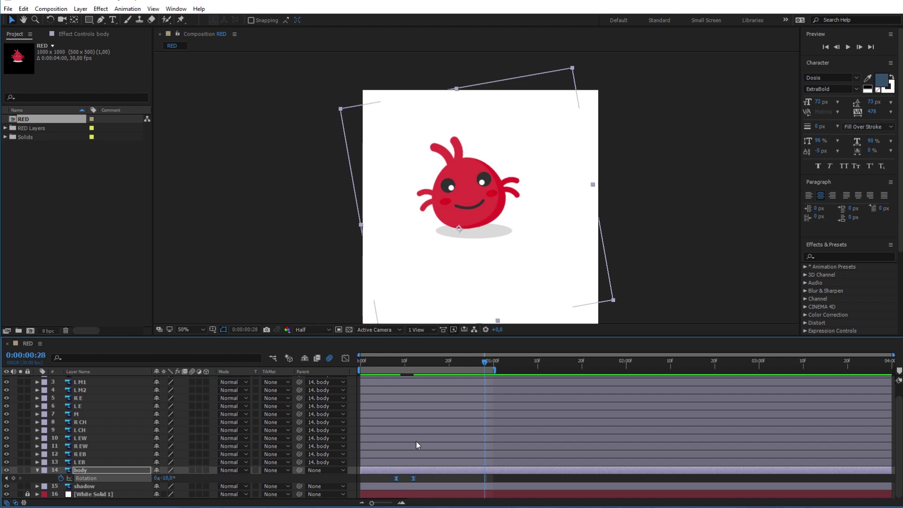
{"action": "left_click", "coordinate": [400, 363]}
{"action": "key", "text": "space"}
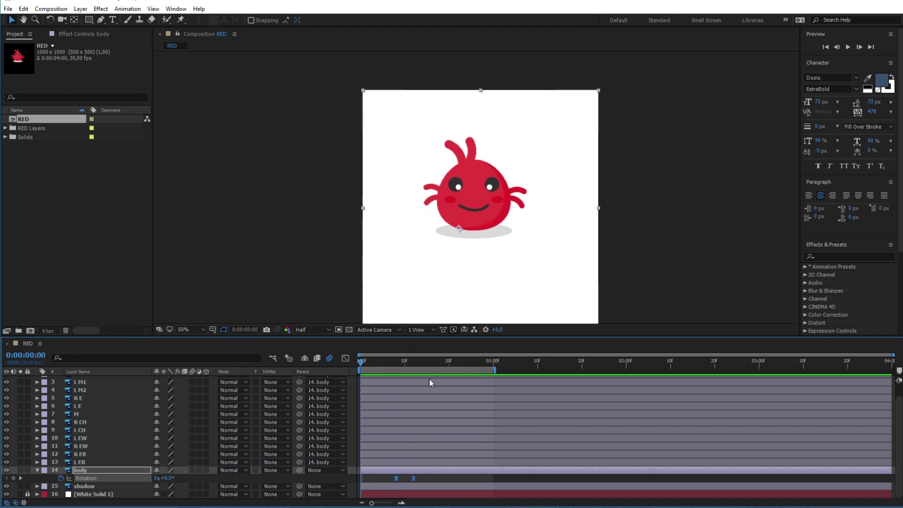
{"action": "key", "text": "space"}
{"action": "left_click", "coordinate": [375, 363]}
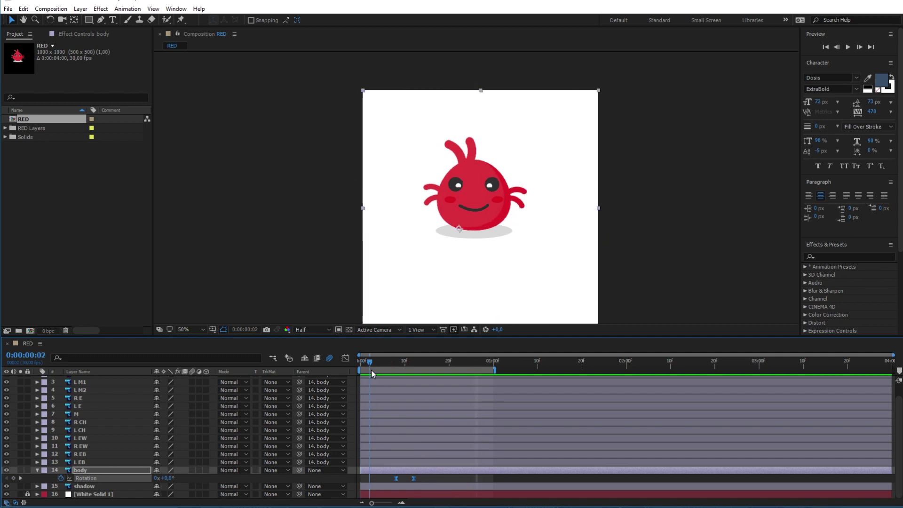
- Place Puppet pins at the bottom centre and top centre of the body, undoing a trial move of the top pin
{"action": "left_click", "coordinate": [96, 470]}
{"action": "scroll", "coordinate": [474, 188], "scroll_direction": "up", "scroll_amount": 2}
{"action": "scroll", "coordinate": [475, 188], "scroll_direction": "down", "scroll_amount": 1}
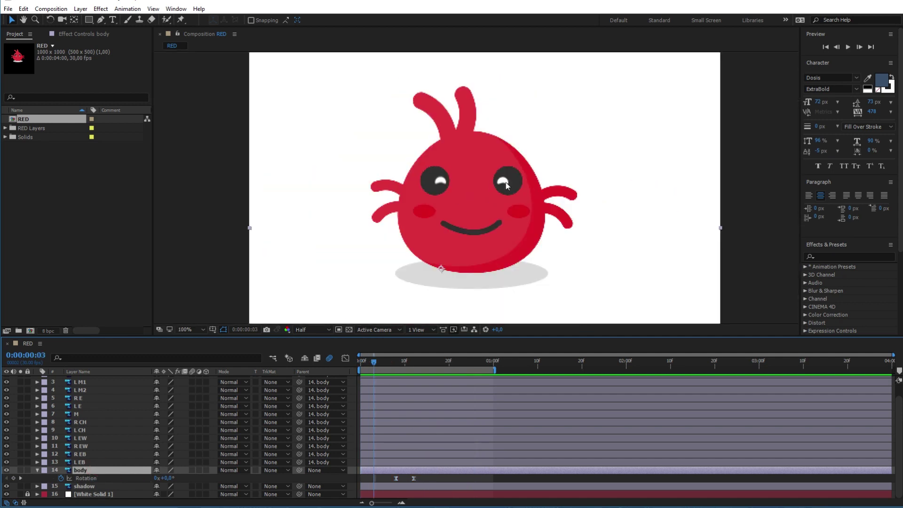
{"action": "left_click_drag", "start_coordinate": [474, 189], "coordinate": [455, 184]}
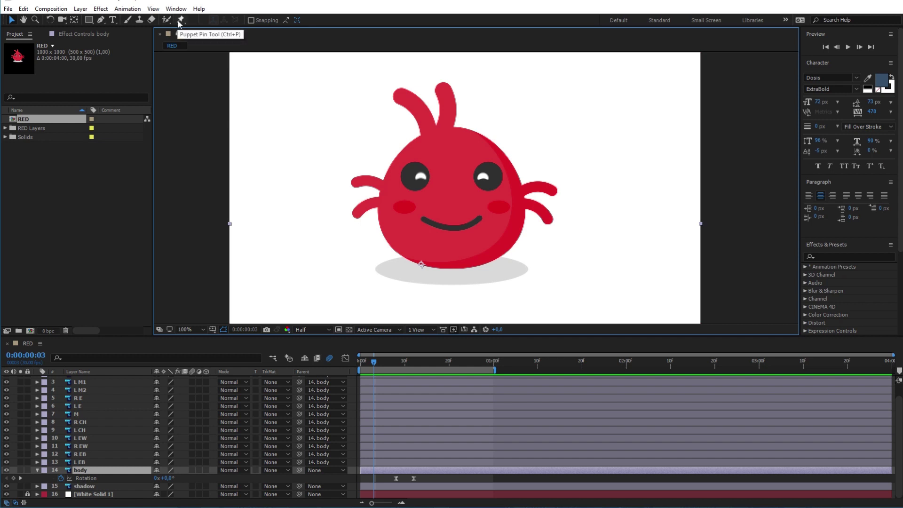
{"action": "left_click", "coordinate": [181, 20]}
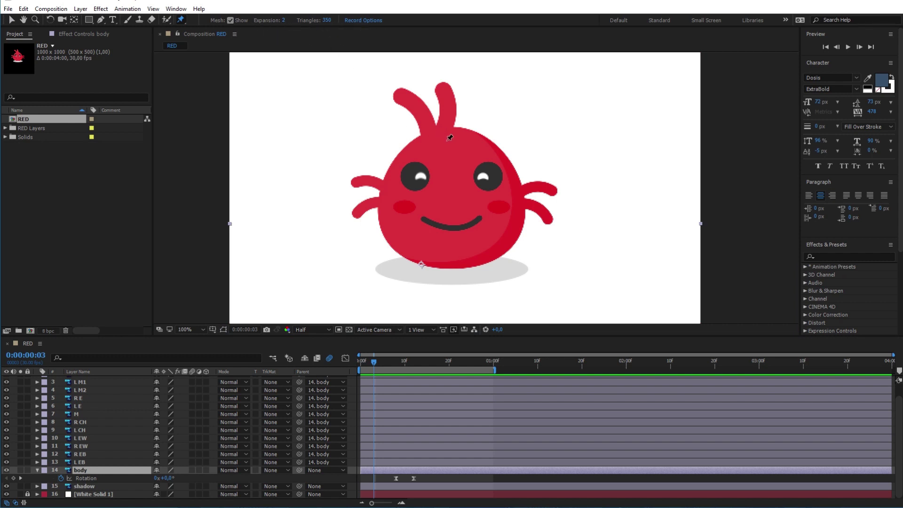
{"action": "left_click", "coordinate": [455, 263]}
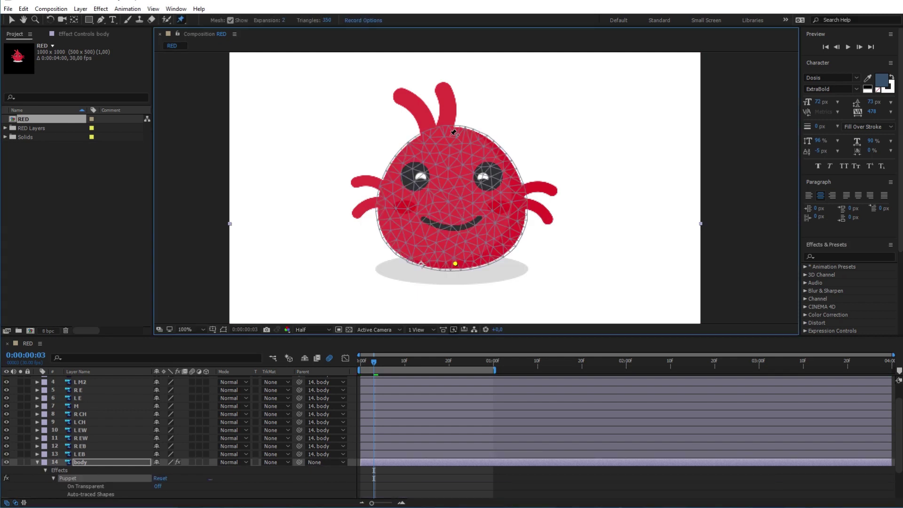
{"action": "left_click", "coordinate": [450, 134]}
{"action": "mouse_move", "coordinate": [450, 139]}
{"action": "left_mouse_down"}
{"action": "mouse_move", "coordinate": [450, 179]}
{"action": "mouse_move", "coordinate": [494, 145]}
{"action": "mouse_move", "coordinate": [414, 141]}
{"action": "mouse_move", "coordinate": [445, 106]}
{"action": "mouse_move", "coordinate": [463, 144]}
{"action": "mouse_move", "coordinate": [435, 94]}
{"action": "mouse_move", "coordinate": [457, 141]}
{"action": "left_mouse_up"}
{"action": "key", "text": "ctrl+z"}
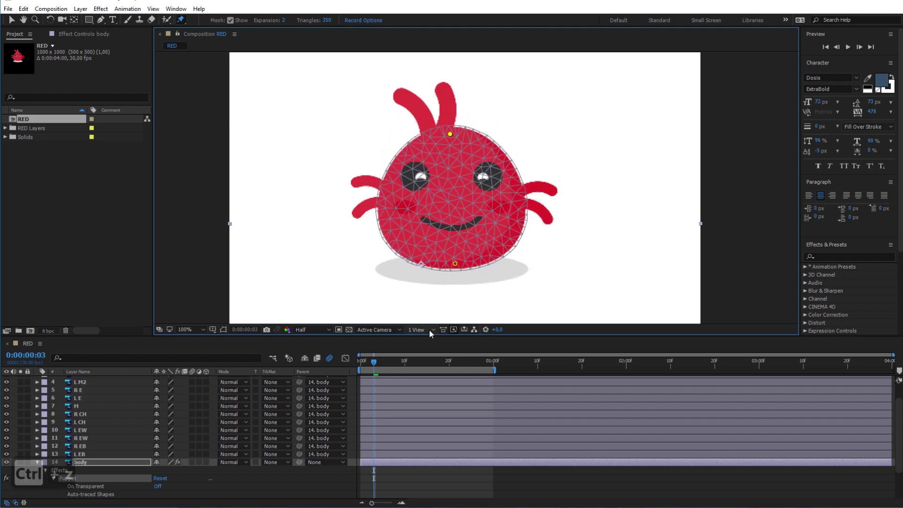
- Reveal the body layer's keyframes and move both Puppet pin Position keyframes to 0:00:00:00
{"action": "scroll", "coordinate": [383, 432], "scroll_direction": "down", "scroll_amount": 3}
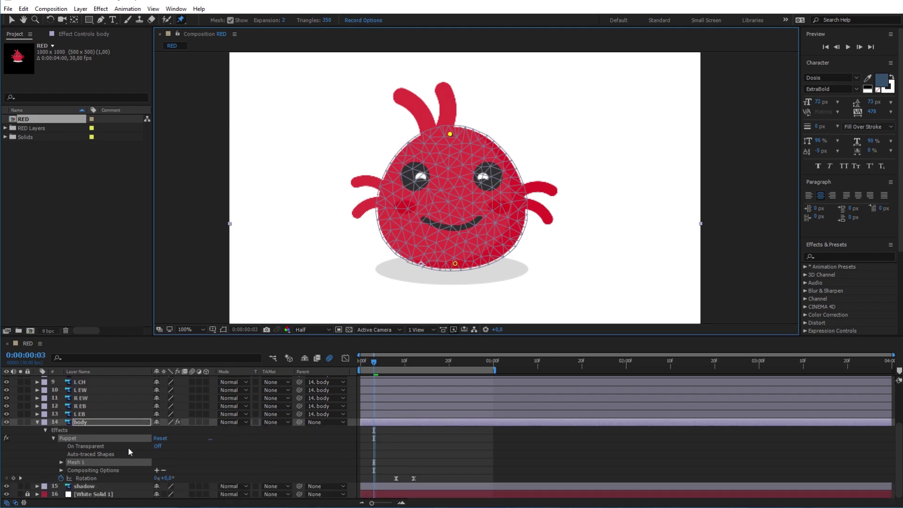
{"action": "left_click", "coordinate": [86, 421]}
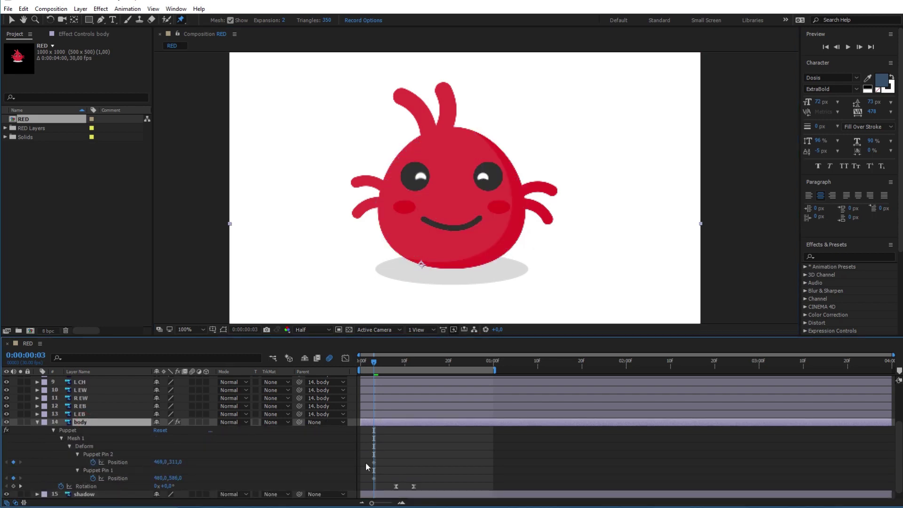
{"action": "key", "text": "u"}
{"action": "left_click_drag", "start_coordinate": [387, 452], "coordinate": [368, 472]}
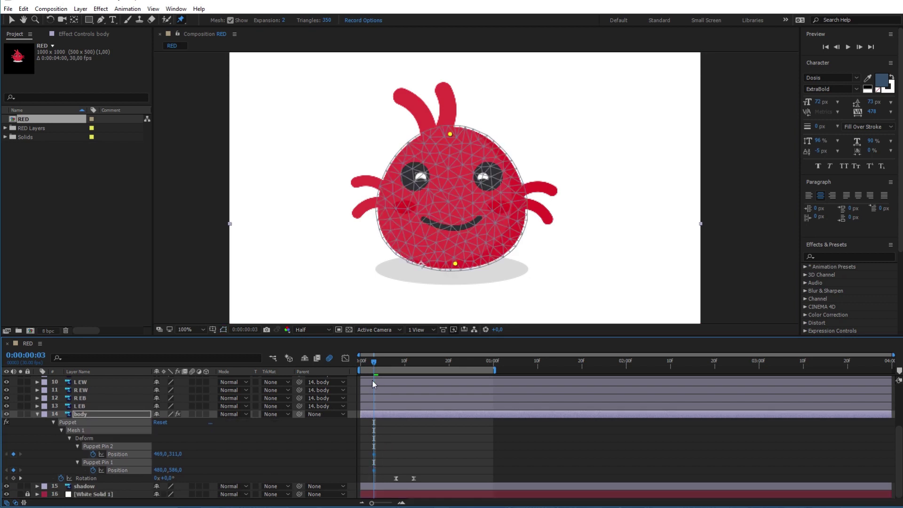
{"action": "left_click_drag", "start_coordinate": [375, 454], "coordinate": [361, 454]}
{"action": "left_click", "coordinate": [382, 458]}
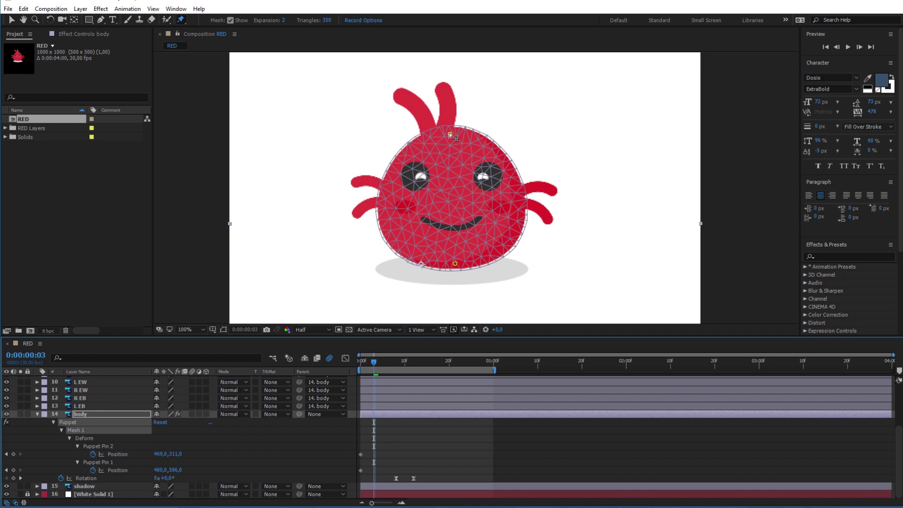
- Lower the top Puppet pin to about 467,324 at 0:00:00:03, and copy its first Position keyframe to 0:00:00:08
{"action": "left_click_drag", "start_coordinate": [451, 135], "coordinate": [449, 140]}
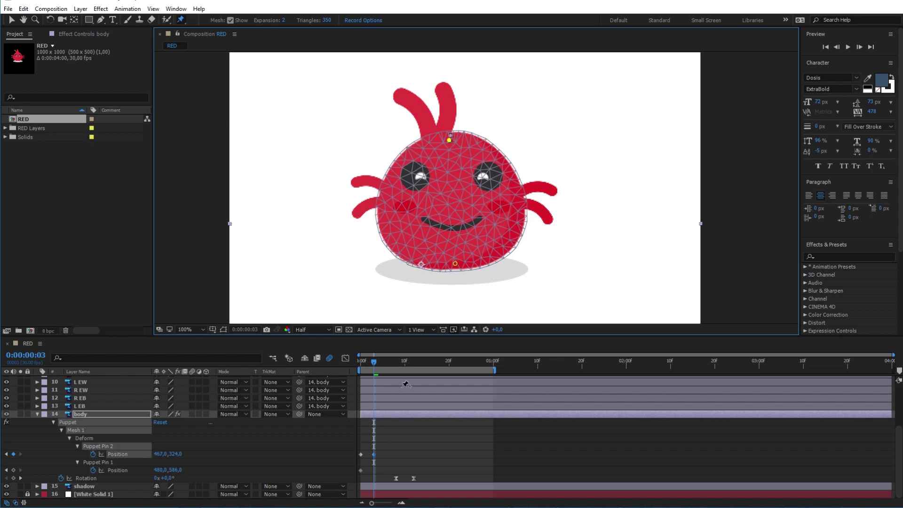
{"action": "left_click_drag", "start_coordinate": [365, 445], "coordinate": [359, 455]}
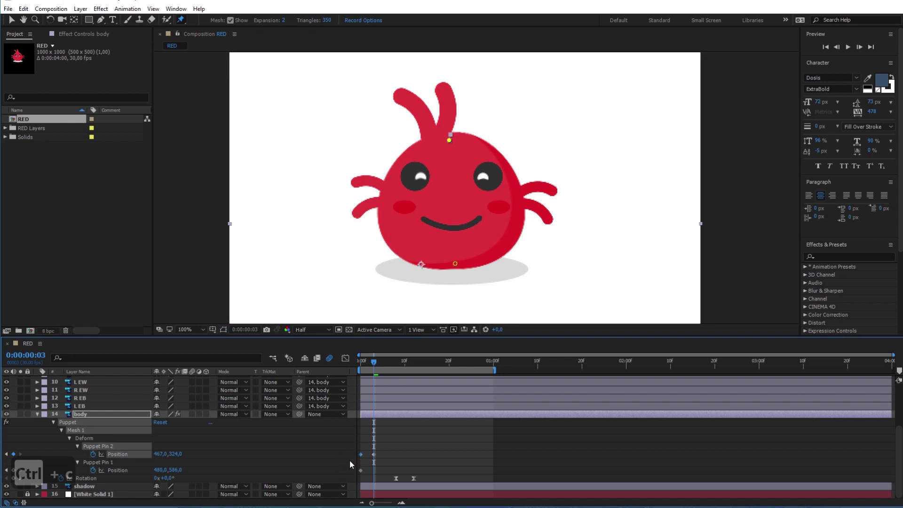
{"action": "key", "text": "ctrl+c"}
{"action": "left_click_drag", "start_coordinate": [375, 364], "coordinate": [399, 369]}
{"action": "key", "text": "ctrl+v"}
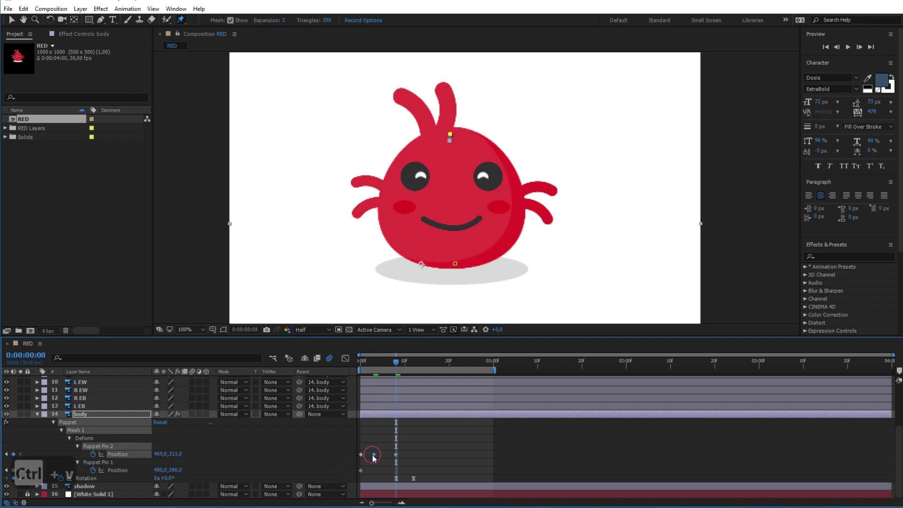
- Move the top pin's middle keyframe to 0:00:00:04, apply Easy Ease to all Puppet pin keyframes, and preview the squash
{"action": "left_click_drag", "start_coordinate": [410, 442], "coordinate": [356, 472]}
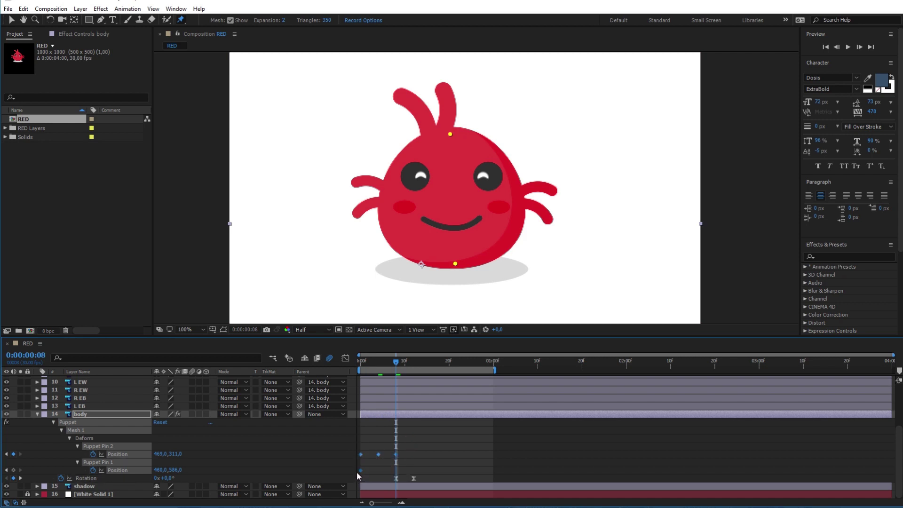
{"action": "left_click_drag", "start_coordinate": [402, 358], "coordinate": [333, 365]}
{"action": "key", "text": "space"}
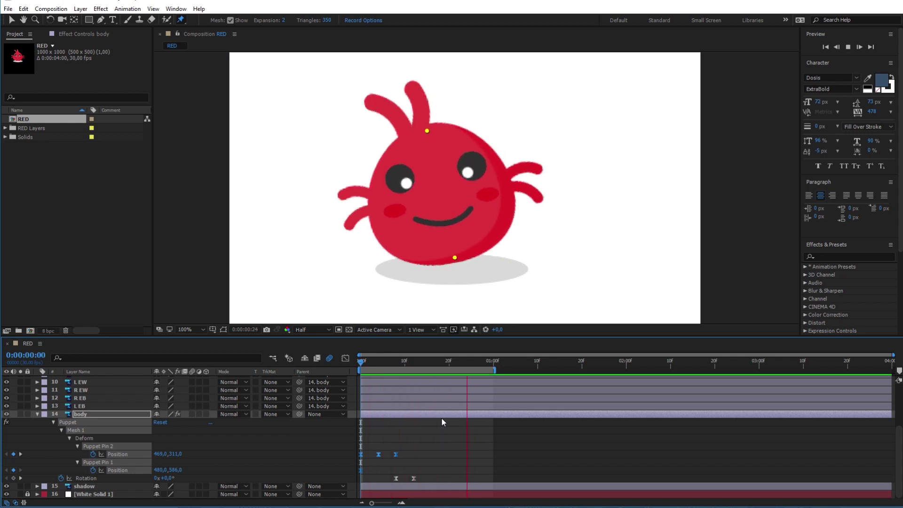
{"action": "key", "text": "space"}
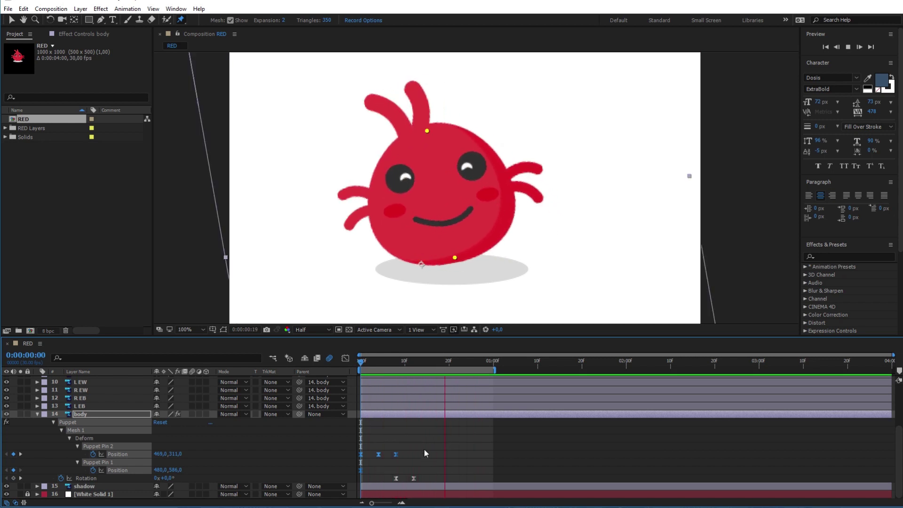
- Retime the top pin's middle and last keyframes to 0:00:00:06 and 0:00:00:12 and the Rotation keyframes to 0:00:00:12 and 0:00:00:16, and preview
{"action": "left_click_drag", "start_coordinate": [428, 438], "coordinate": [390, 485]}
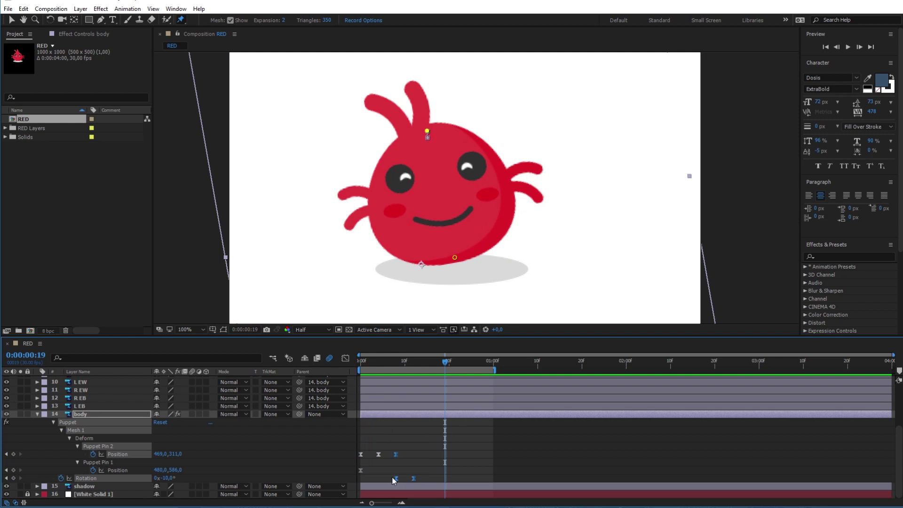
{"action": "left_click_drag", "start_coordinate": [396, 453], "coordinate": [409, 454]}
{"action": "left_click", "coordinate": [379, 455]}
{"action": "left_click_drag", "start_coordinate": [379, 454], "coordinate": [387, 455]}
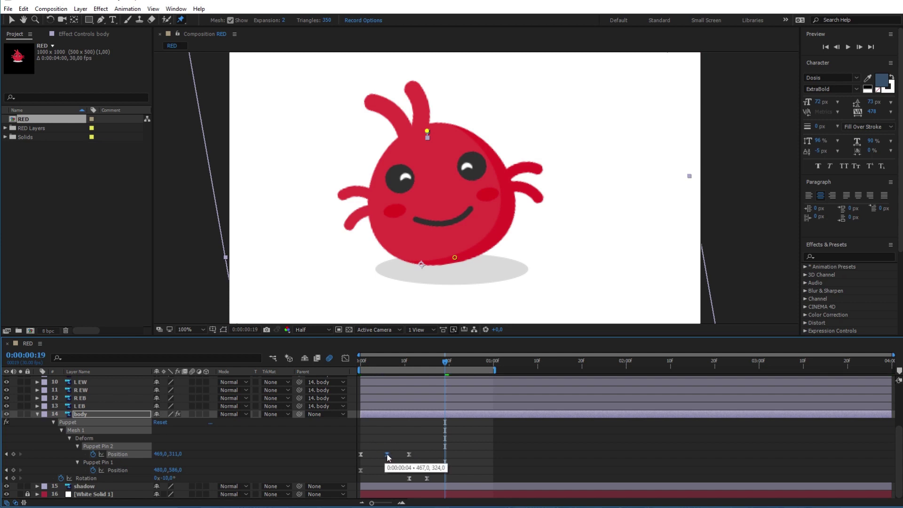
{"action": "left_click_drag", "start_coordinate": [449, 442], "coordinate": [414, 454]}
{"action": "key", "text": "space"}
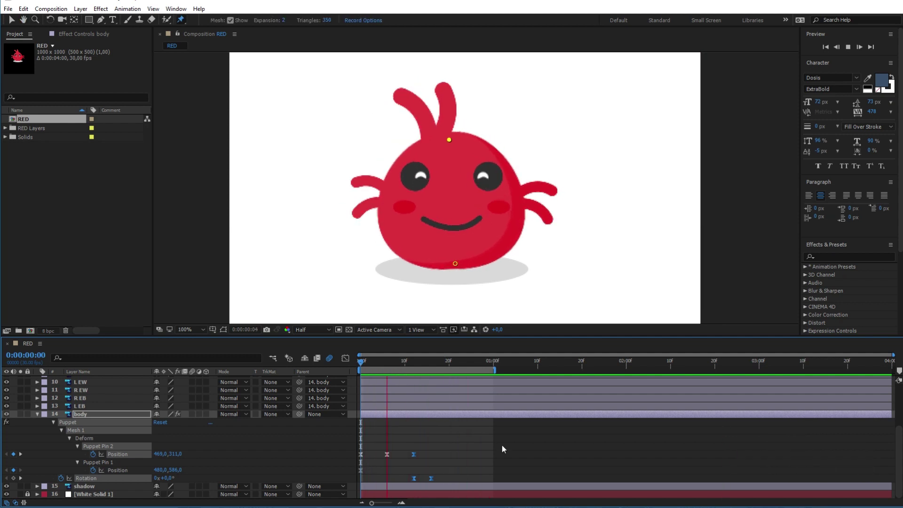
{"action": "key", "text": "space"}
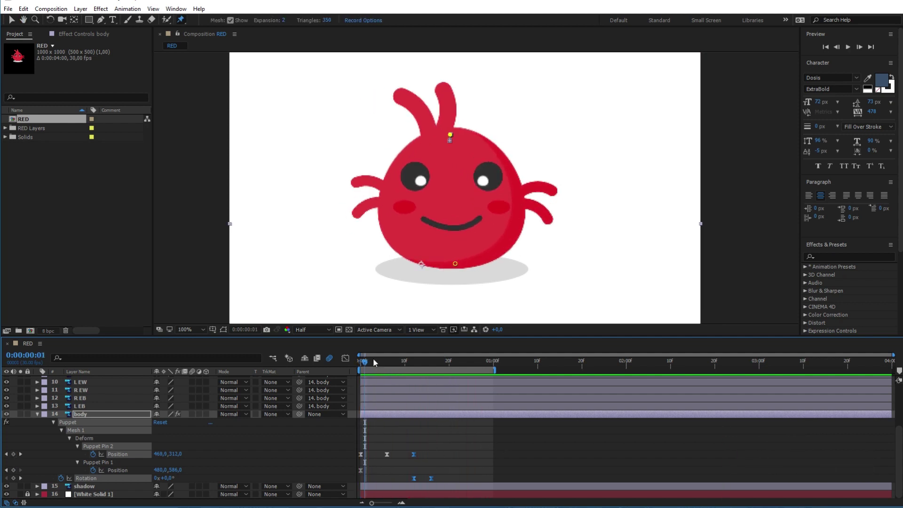
- Return the current time to 0:00:00:00, collapse the body layer, and switch to the Selection tool
{"action": "left_click_drag", "start_coordinate": [366, 364], "coordinate": [325, 371]}
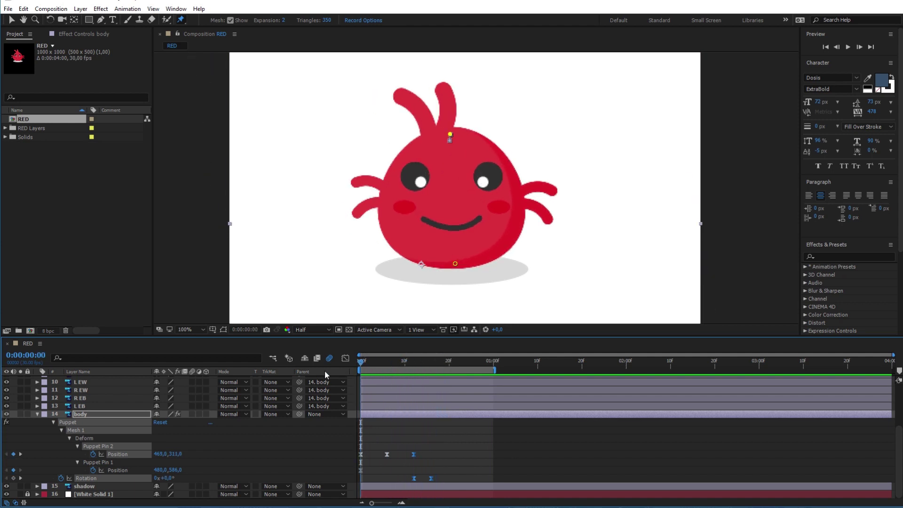
{"action": "left_click", "coordinate": [37, 414]}
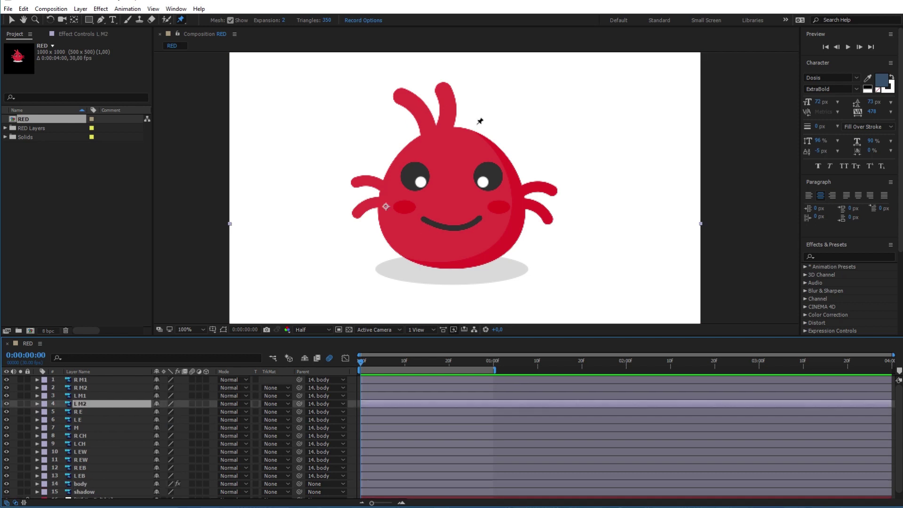
{"action": "left_click", "coordinate": [12, 20]}
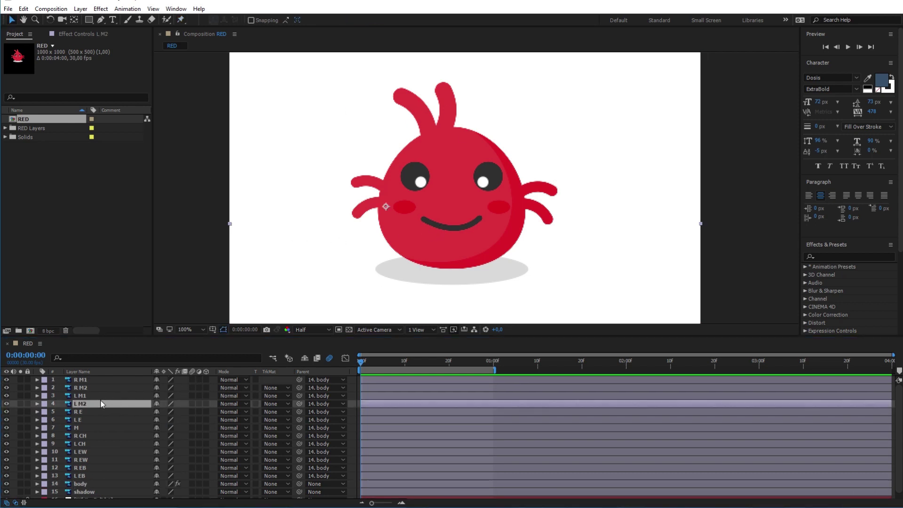
- Add a new Null Object layer above the R M1 layer
{"action": "left_click", "coordinate": [93, 380]}
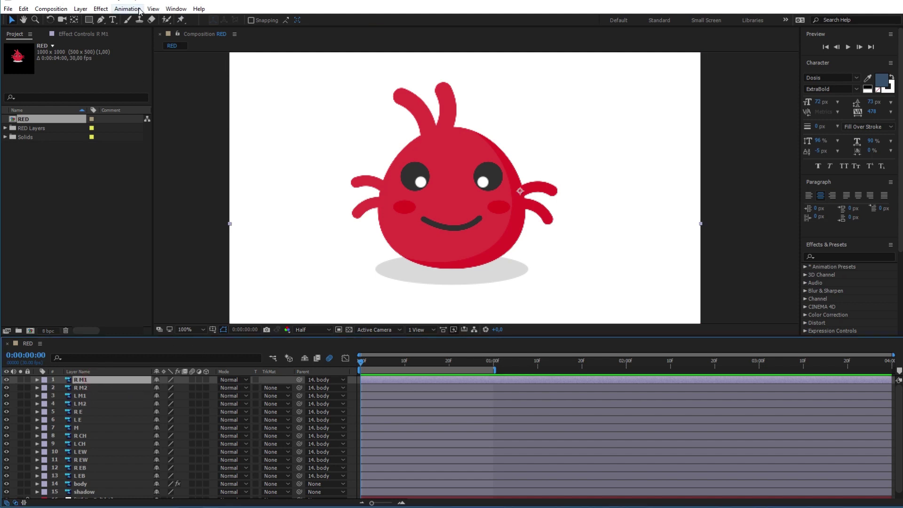
{"action": "left_click", "coordinate": [81, 9]}
{"action": "mouse_move", "coordinate": [117, 20]}
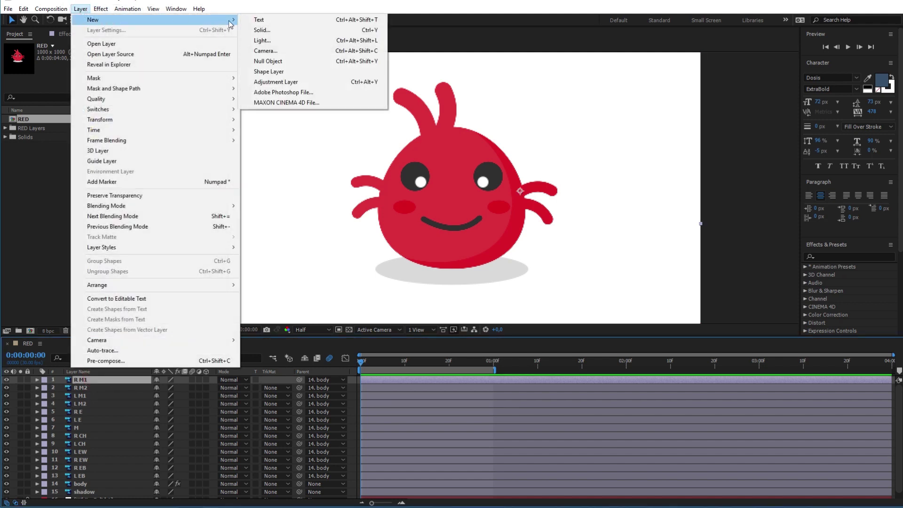
{"action": "left_click", "coordinate": [294, 62]}
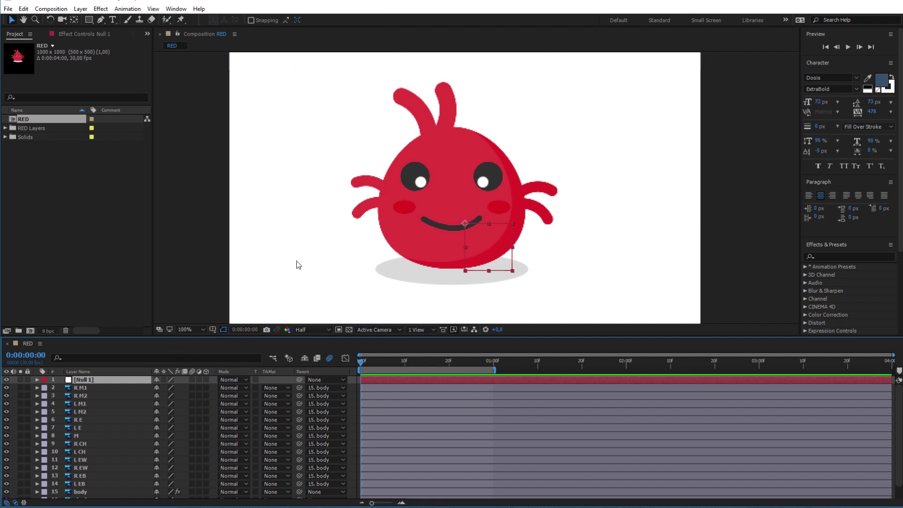
- Move the Null 1 layer to the middle of the face between the eyes and parent layers R M1 through L EB to it
{"action": "left_click_drag", "start_coordinate": [504, 225], "coordinate": [483, 176]}
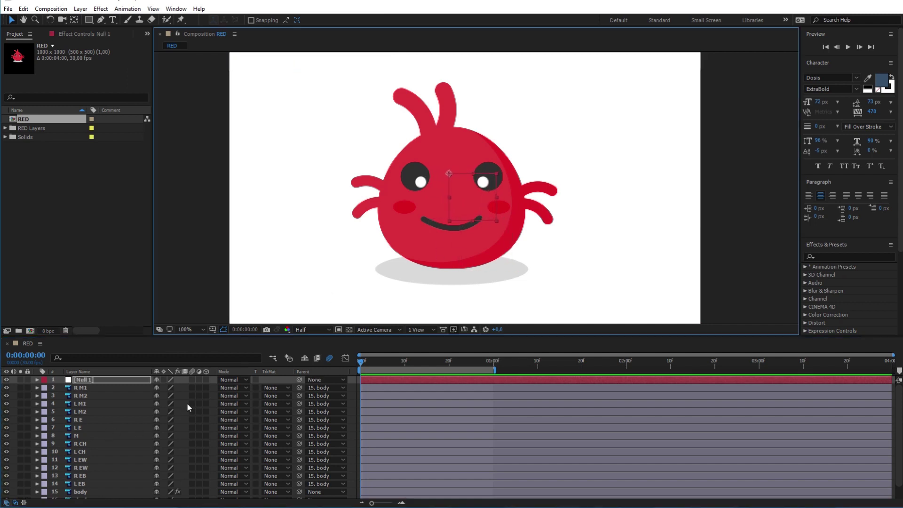
{"action": "left_click", "coordinate": [91, 388]}
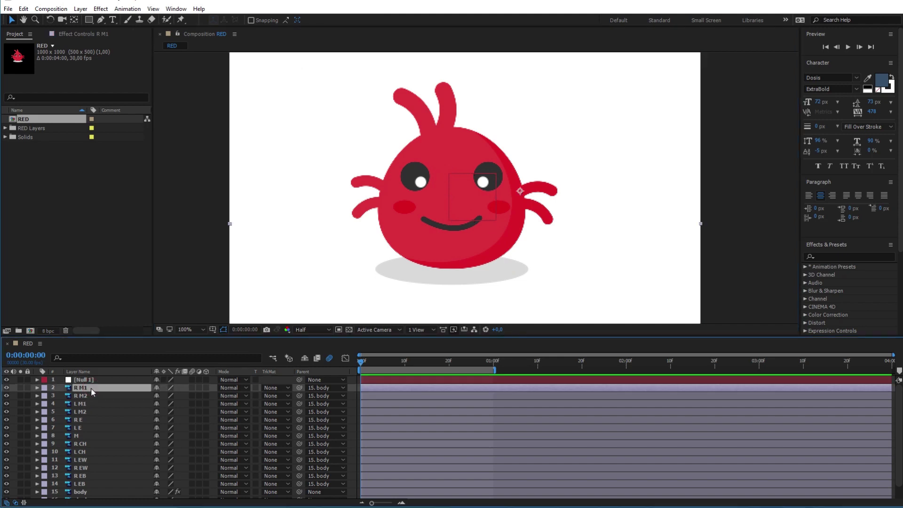
{"action": "scroll", "coordinate": [91, 450], "scroll_direction": "down", "scroll_amount": 1}
{"action": "left_click", "coordinate": [89, 470], "text": "shift"}
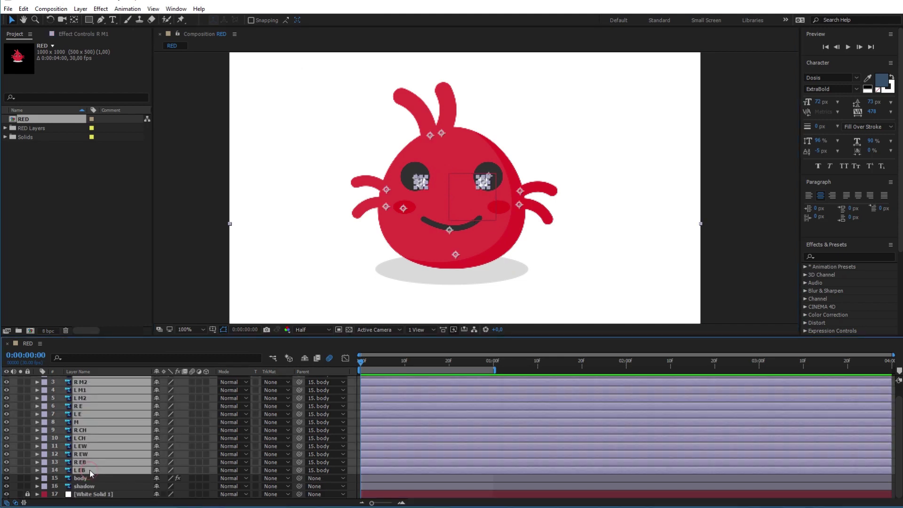
{"action": "scroll", "coordinate": [282, 394], "scroll_direction": "up", "scroll_amount": 1}
{"action": "left_click_drag", "start_coordinate": [299, 391], "coordinate": [77, 382]}
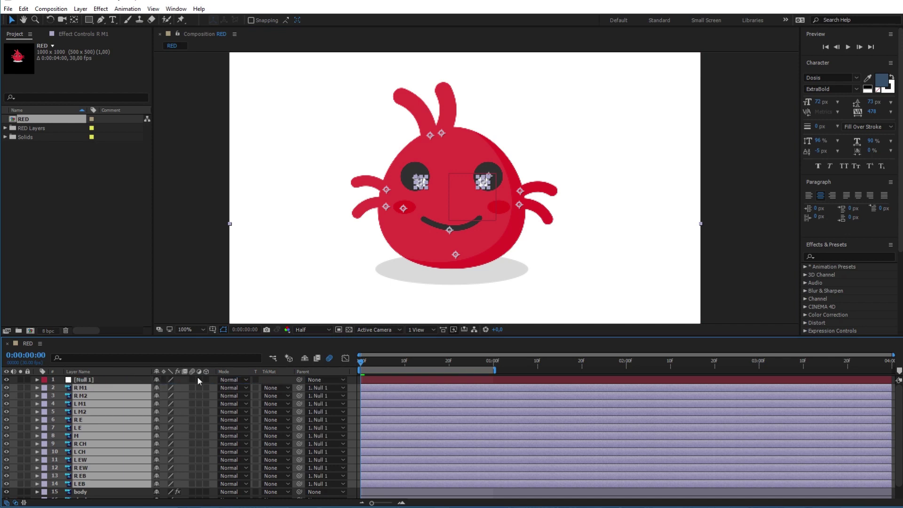
- Parent the Null 1 layer to the body layer
{"action": "left_click", "coordinate": [112, 380]}
{"action": "left_click_drag", "start_coordinate": [298, 380], "coordinate": [120, 488]}
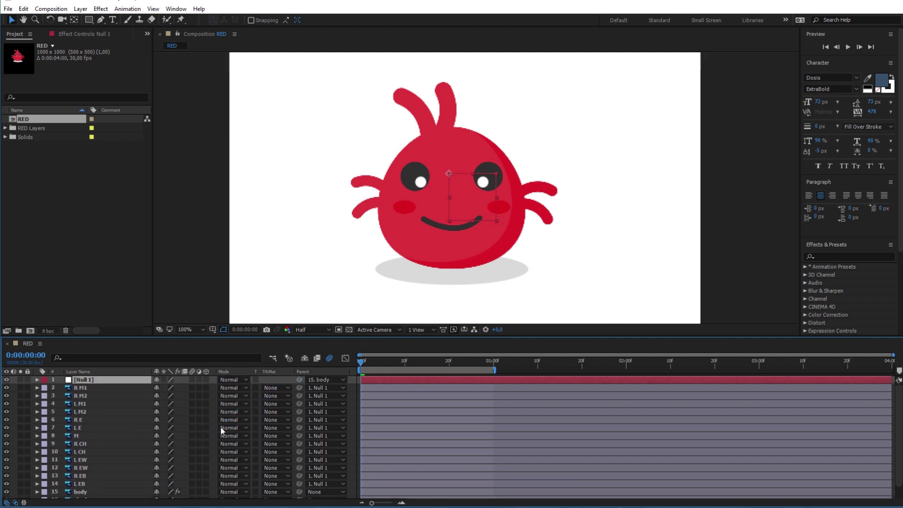
- Test the parenting by moving the body layer and the Null 1 layer in the composition, undoing each move
{"action": "scroll", "coordinate": [124, 453], "scroll_direction": "down", "scroll_amount": 2}
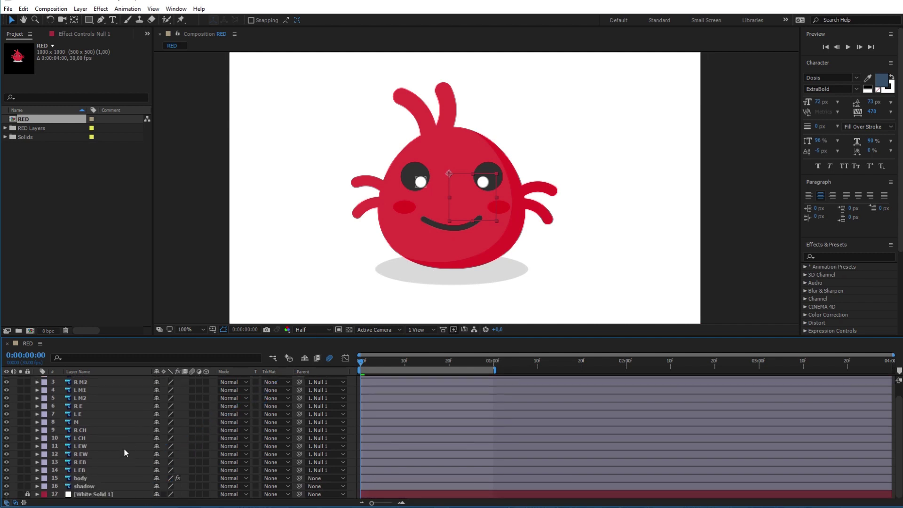
{"action": "left_click", "coordinate": [86, 479]}
{"action": "left_click_drag", "start_coordinate": [410, 233], "coordinate": [402, 216]}
{"action": "key", "text": "ctrl+z"}
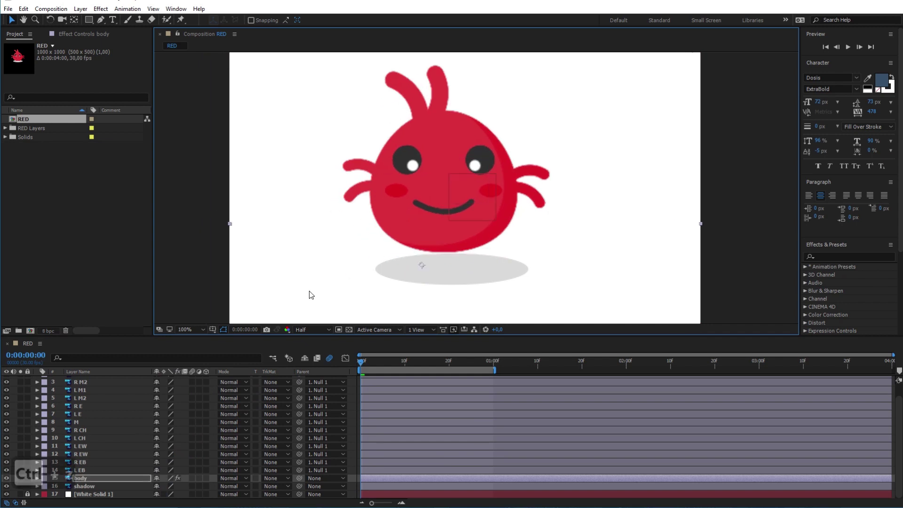
{"action": "key", "text": "ctrl+z"}
{"action": "scroll", "coordinate": [103, 389], "scroll_direction": "up", "scroll_amount": 2}
{"action": "left_click", "coordinate": [103, 379]}
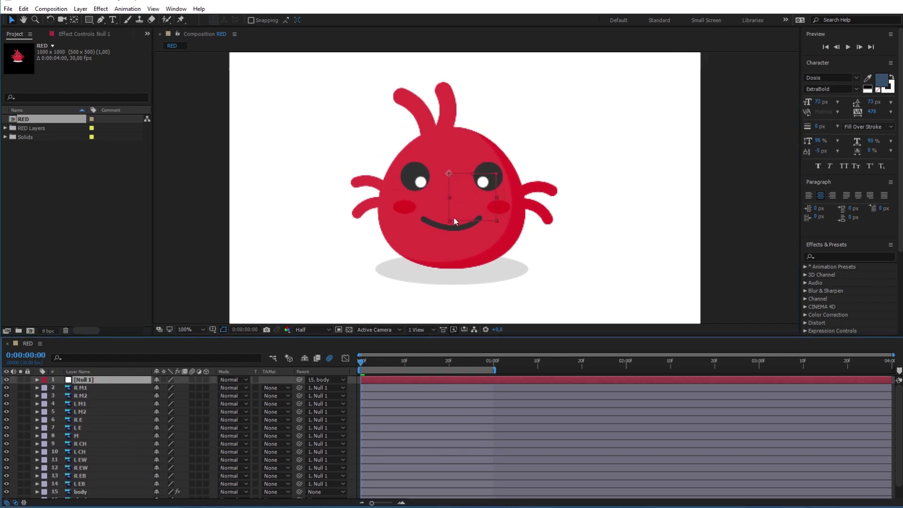
{"action": "left_click_drag", "start_coordinate": [448, 171], "coordinate": [457, 189]}
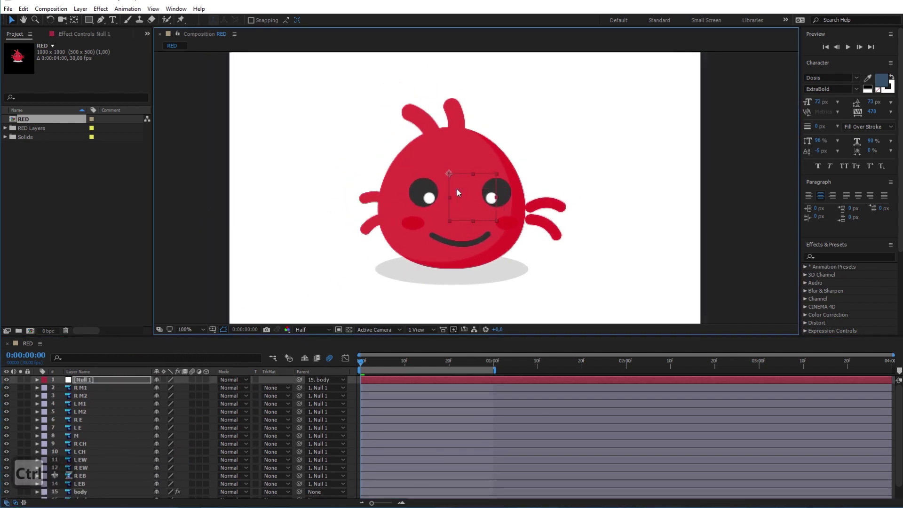
{"action": "key", "text": "ctrl+z"}
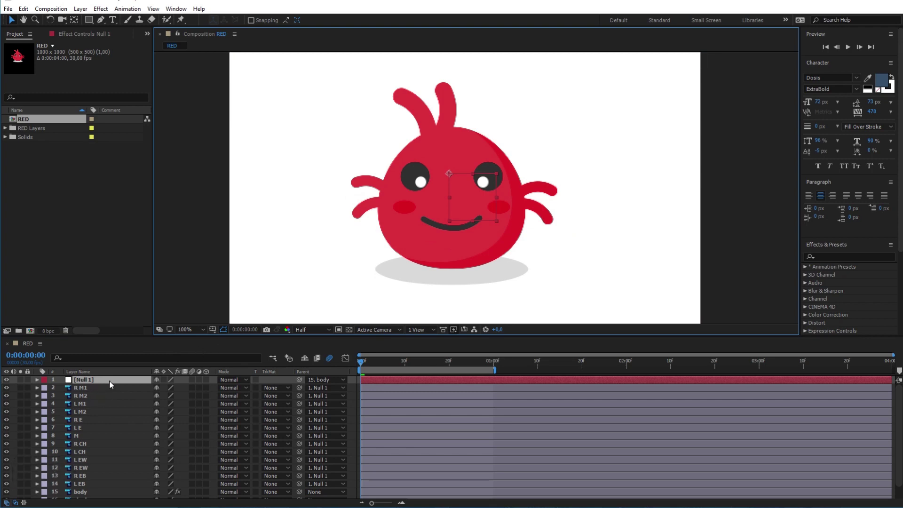
- Show Null 1's Position and the body layer's keyframes, and add a Position keyframe to Null 1 at 0:00:00:00
{"action": "key", "text": "p"}
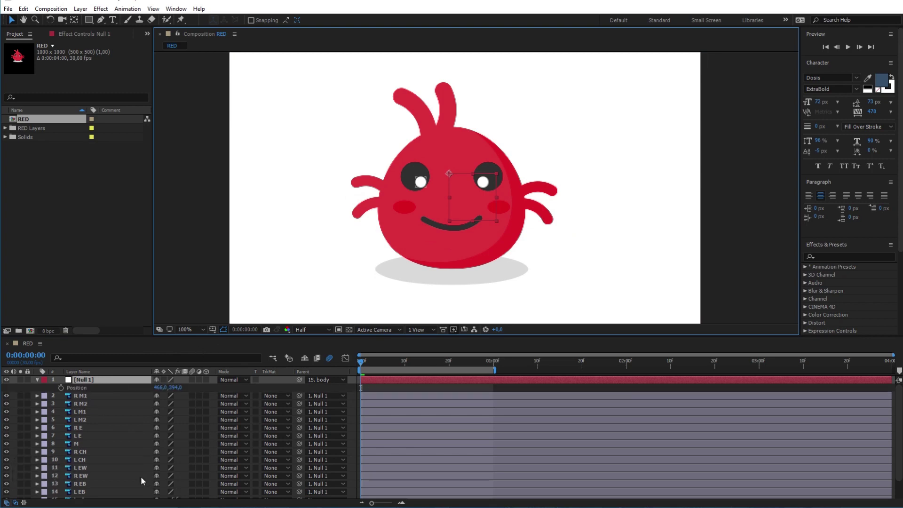
{"action": "scroll", "coordinate": [130, 476], "scroll_direction": "down", "scroll_amount": 1}
{"action": "scroll", "coordinate": [96, 481], "scroll_direction": "up", "scroll_amount": 1}
{"action": "scroll", "coordinate": [93, 484], "scroll_direction": "down", "scroll_amount": 1}
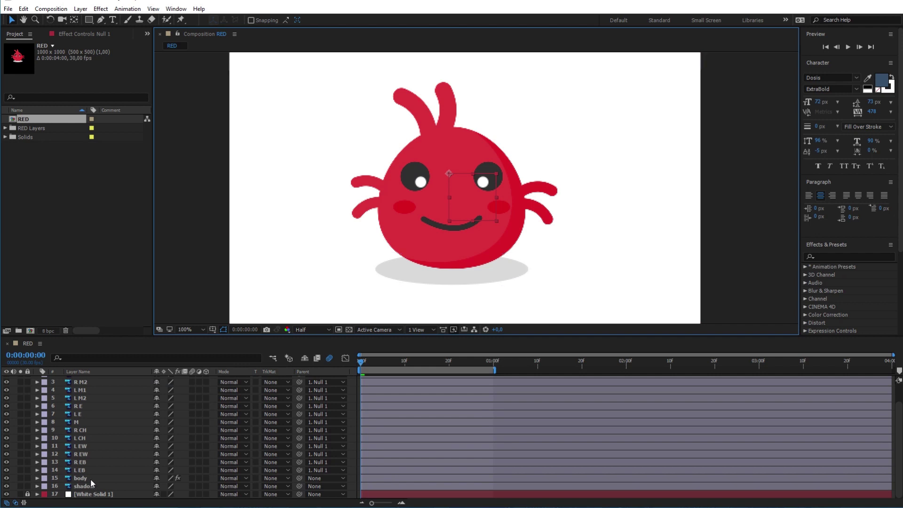
{"action": "left_click", "coordinate": [89, 479]}
{"action": "key", "text": "u"}
{"action": "scroll", "coordinate": [412, 430], "scroll_direction": "down", "scroll_amount": 2}
{"action": "scroll", "coordinate": [405, 424], "scroll_direction": "up", "scroll_amount": 4}
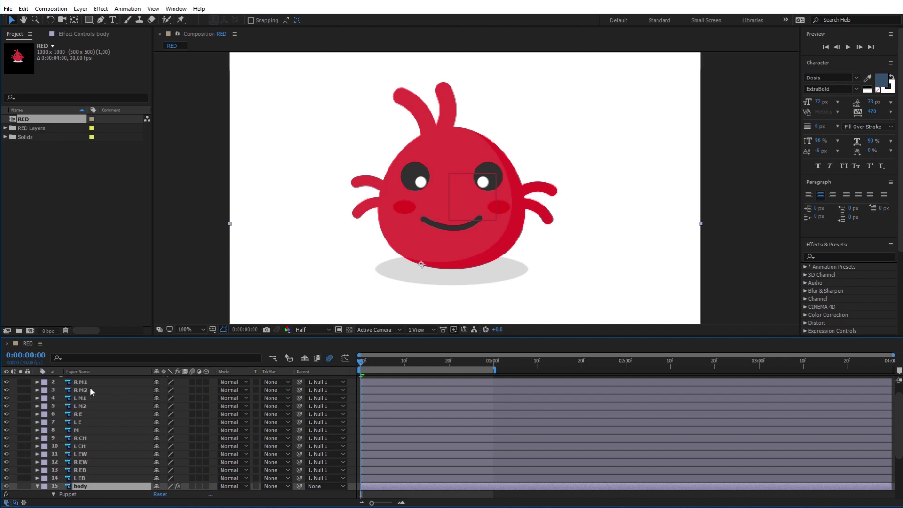
{"action": "scroll", "coordinate": [90, 390], "scroll_direction": "up", "scroll_amount": 2}
{"action": "left_click", "coordinate": [61, 388]}
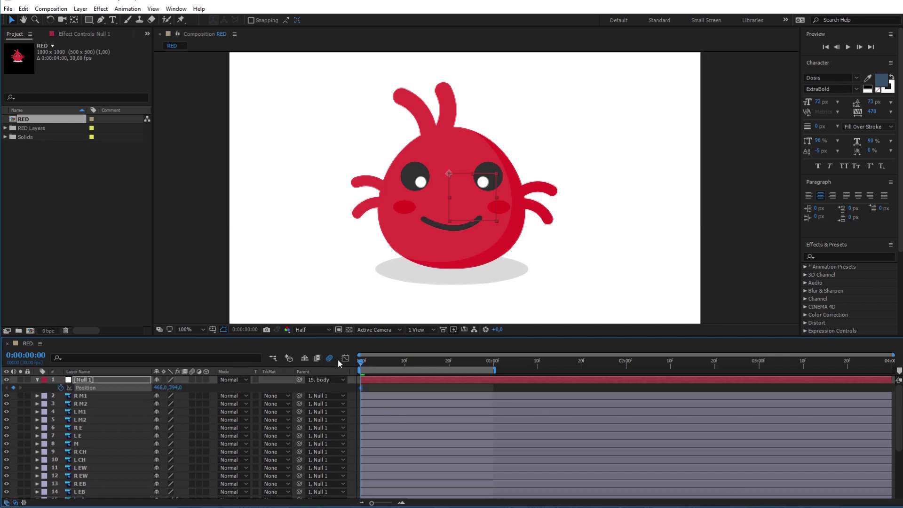
- At 0:00:00:06, lower the Null 1 layer slightly so the face parts follow the body's squash
{"action": "left_click_drag", "start_coordinate": [361, 365], "coordinate": [387, 369]}
{"action": "scroll", "coordinate": [398, 389], "scroll_direction": "down", "scroll_amount": 3}
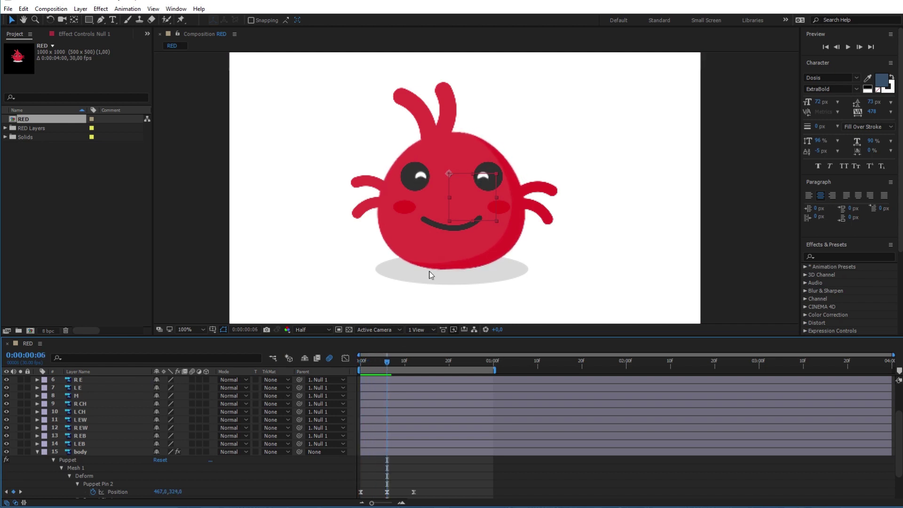
{"action": "left_click_drag", "start_coordinate": [450, 173], "coordinate": [449, 178]}
- Copy Null 1's first Position keyframe to 0:00:00:12 and apply Easy Ease to all its Position keyframes
{"action": "left_click_drag", "start_coordinate": [387, 362], "coordinate": [359, 390]}
{"action": "left_click", "coordinate": [387, 361]}
{"action": "key", "text": "p"}
{"action": "key", "text": "u"}
{"action": "scroll", "coordinate": [388, 364], "scroll_direction": "down", "scroll_amount": 3}
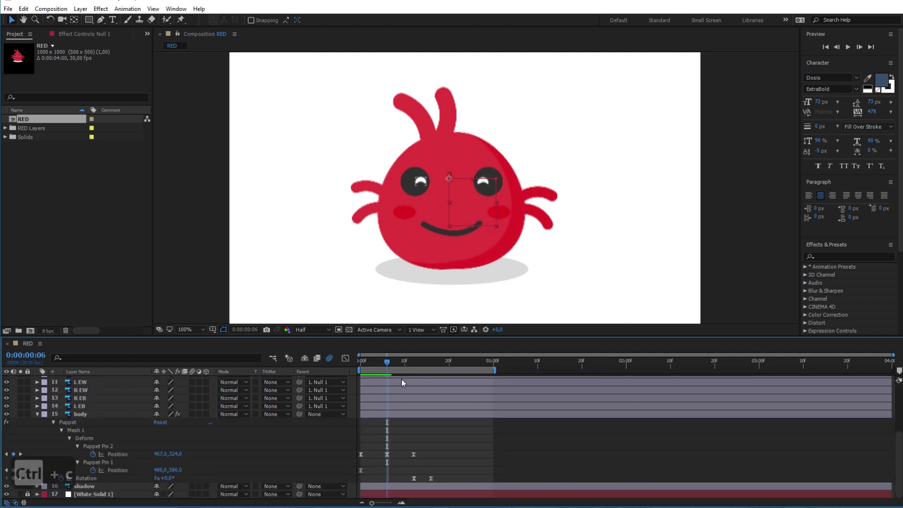
{"action": "left_click_drag", "start_coordinate": [387, 364], "coordinate": [355, 393]}
{"action": "scroll", "coordinate": [410, 411], "scroll_direction": "up", "scroll_amount": 5}
{"action": "key", "text": "ctrl+v"}
{"action": "key", "text": "F9"}
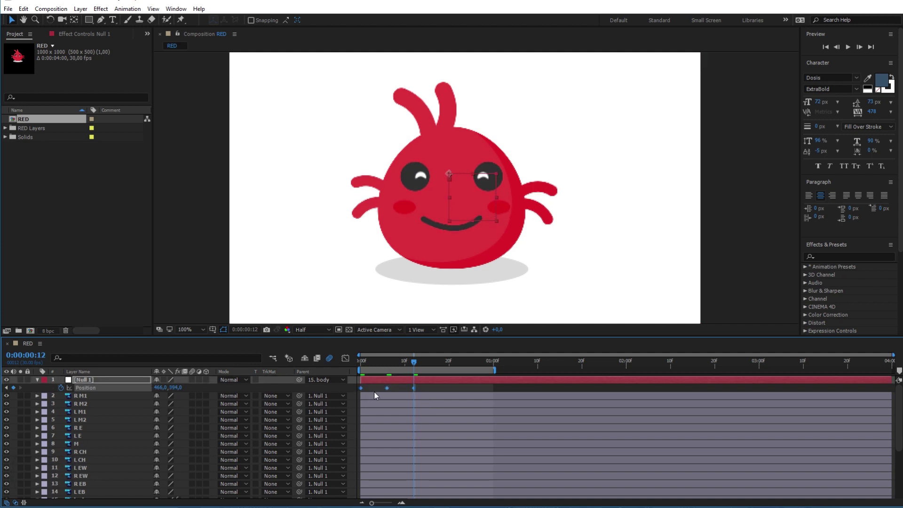
- Preview the face moving with the body squash and return the current time to 0:00:00:00
{"action": "left_click_drag", "start_coordinate": [413, 362], "coordinate": [345, 362]}
{"action": "key", "text": "space"}
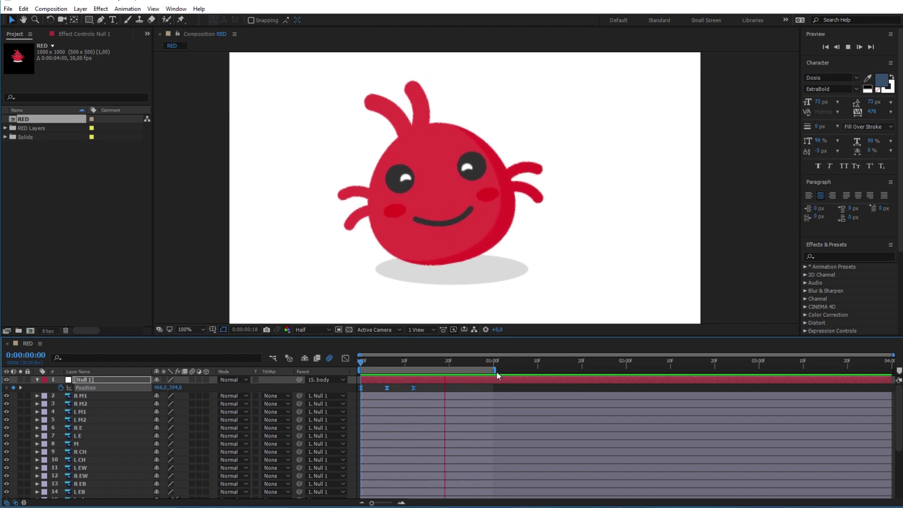
{"action": "left_click", "coordinate": [379, 365]}
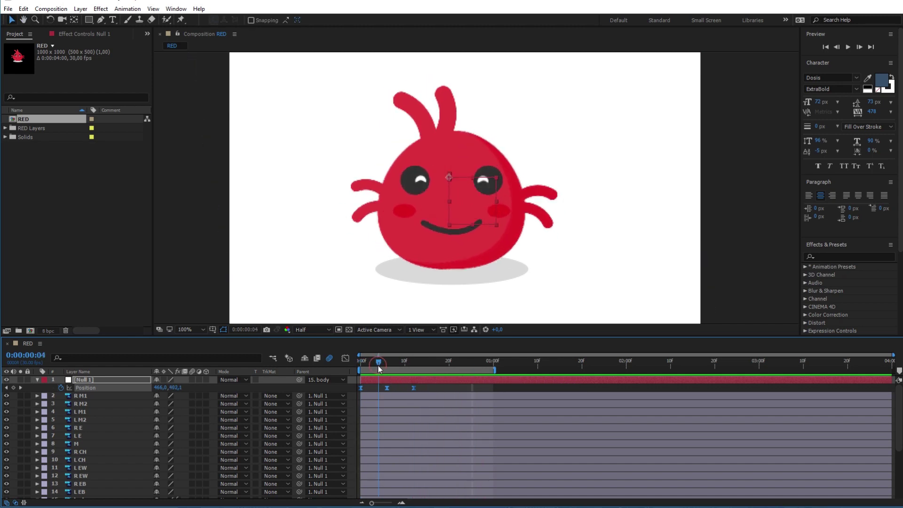
{"action": "left_click_drag", "start_coordinate": [380, 368], "coordinate": [348, 363]}
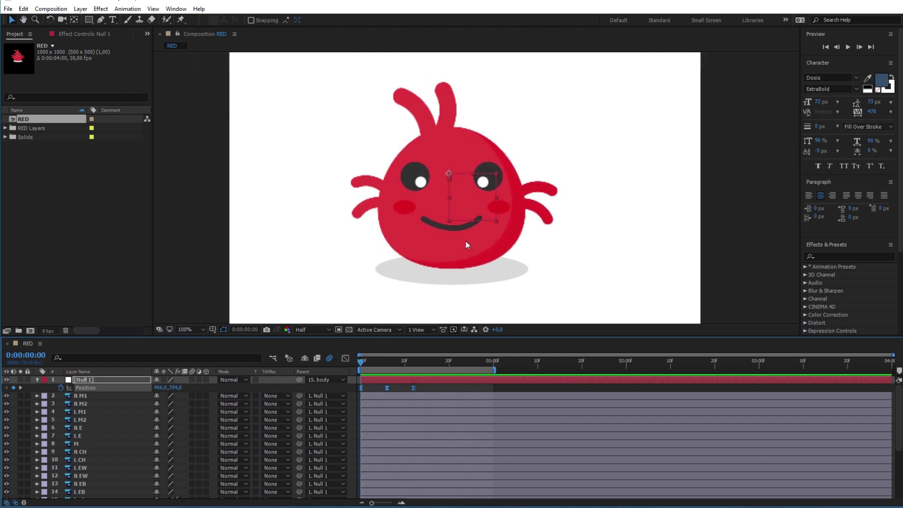
- Reveal the Scale of the mouth layer M and add a Scale keyframe at 0:00:00:12, where the body's tilt starts
{"action": "left_click", "coordinate": [84, 444]}
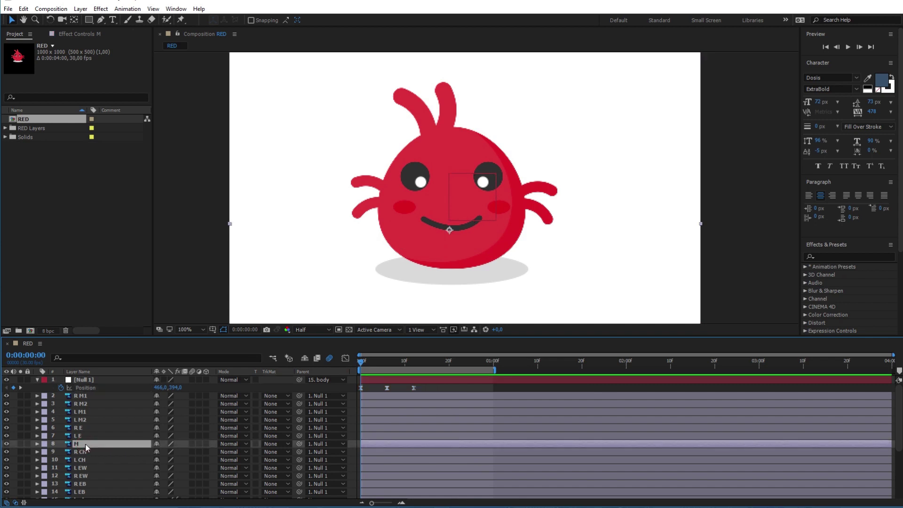
{"action": "scroll", "coordinate": [85, 445], "scroll_direction": "down", "scroll_amount": 2}
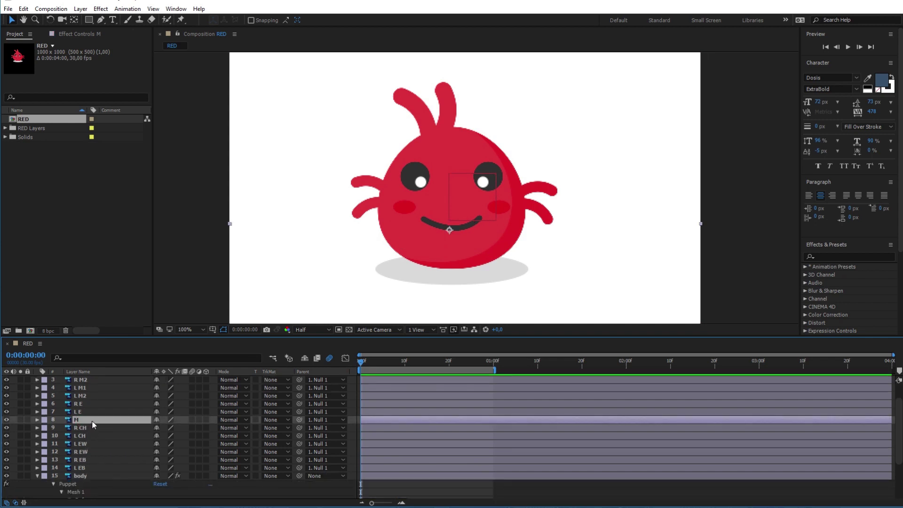
{"action": "key", "text": "s"}
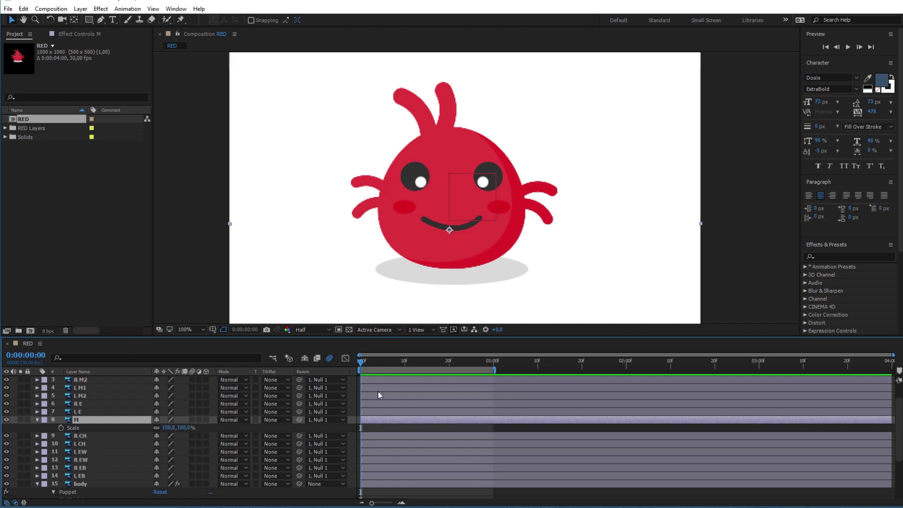
{"action": "scroll", "coordinate": [416, 405], "scroll_direction": "down", "scroll_amount": 5}
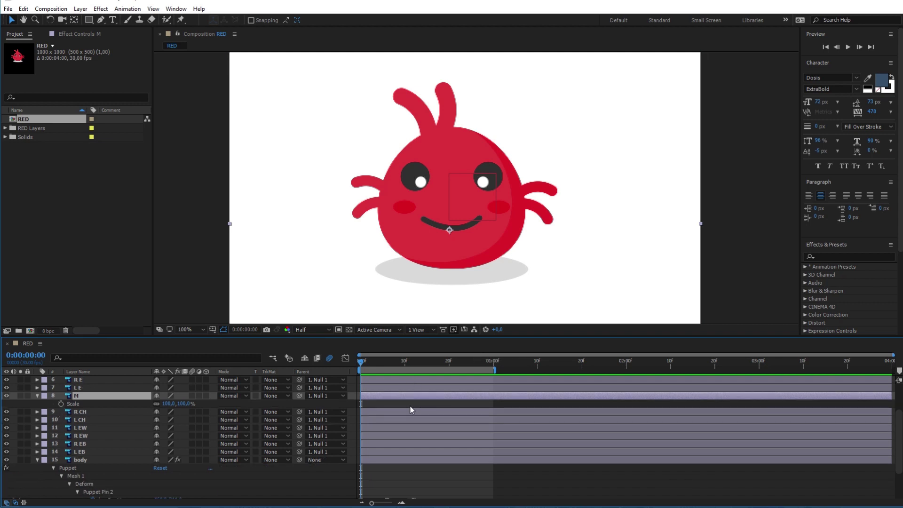
{"action": "left_click_drag", "start_coordinate": [362, 362], "coordinate": [414, 363]}
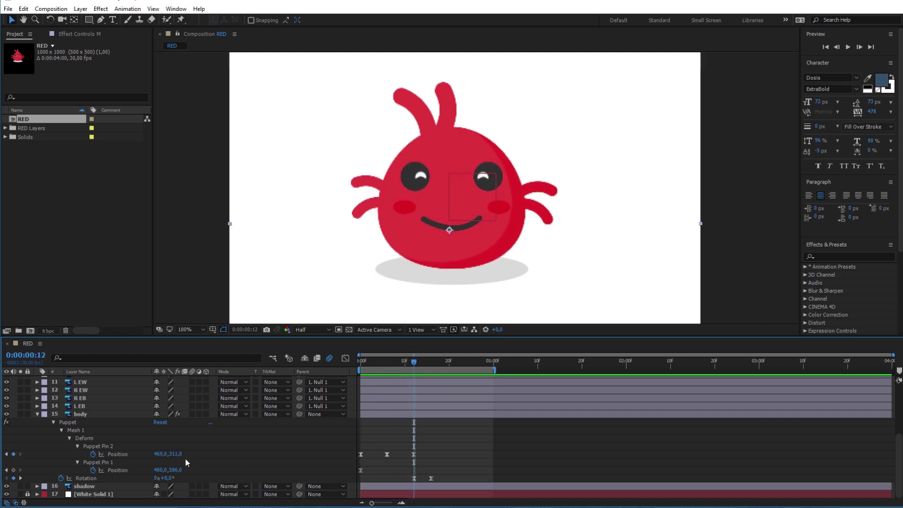
{"action": "scroll", "coordinate": [80, 424], "scroll_direction": "up", "scroll_amount": 6}
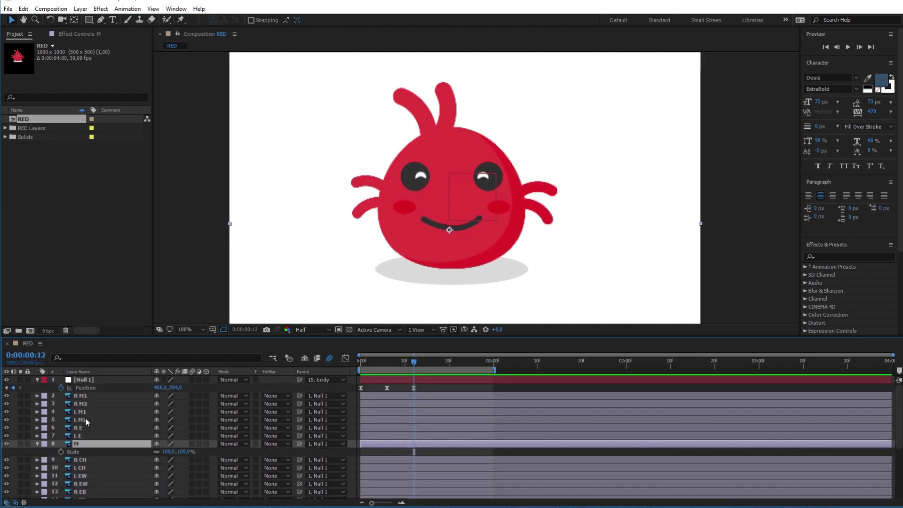
{"action": "left_click", "coordinate": [60, 452]}
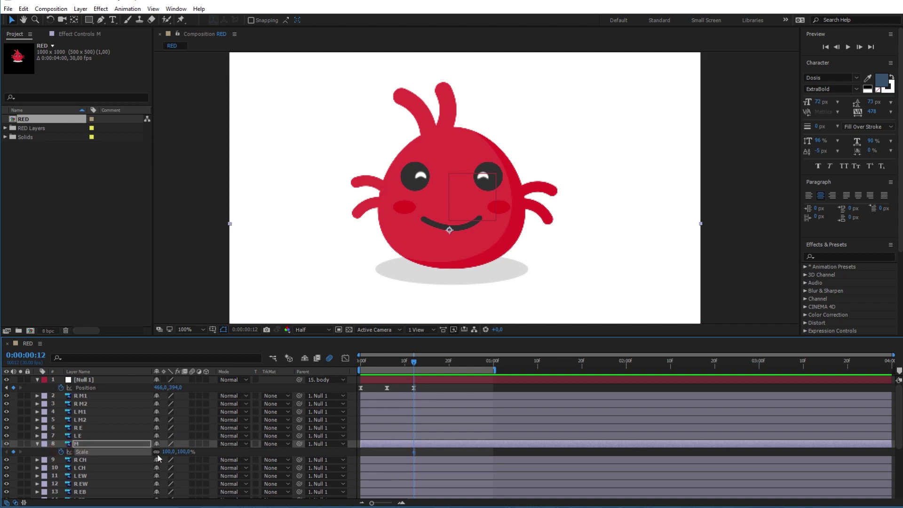
- At 0:00:00:16, unlink the mouth layer's Scale proportions and reduce only its horizontal scale to 93%
{"action": "scroll", "coordinate": [425, 399], "scroll_direction": "down", "scroll_amount": 6}
{"action": "left_click_drag", "start_coordinate": [416, 362], "coordinate": [431, 361]}
{"action": "scroll", "coordinate": [379, 408], "scroll_direction": "up", "scroll_amount": 6}
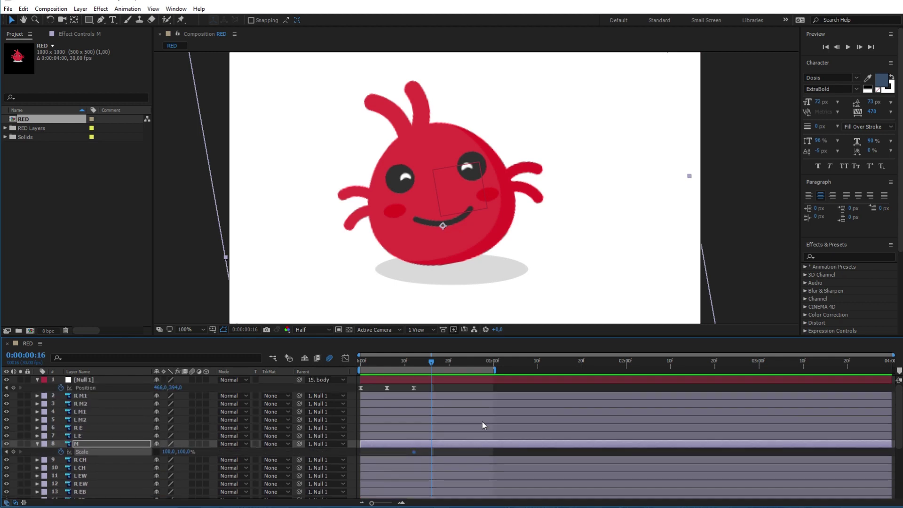
{"action": "left_click_drag", "start_coordinate": [187, 452], "coordinate": [165, 453]}
{"action": "key", "text": "ctrl+z"}
{"action": "left_click", "coordinate": [169, 453]}
- Apply Easy Ease to both Scale keyframes of the mouth layer and preview the animation
{"action": "left_click_drag", "start_coordinate": [436, 454], "coordinate": [402, 456]}
{"action": "key", "text": "F9"}
{"action": "key", "text": "space"}
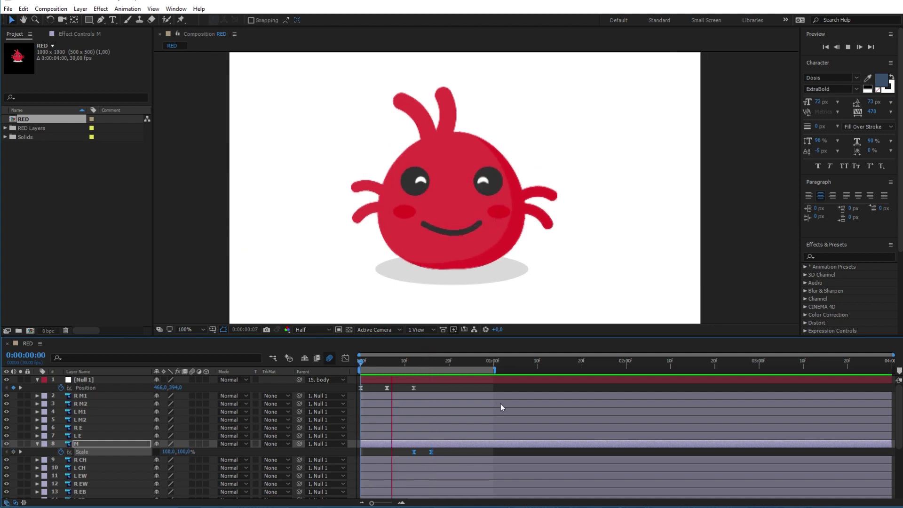
- Set the mouth's horizontal Scale to 87% at its first keyframe and 78% at its last, and preview
{"action": "key", "text": "space"}
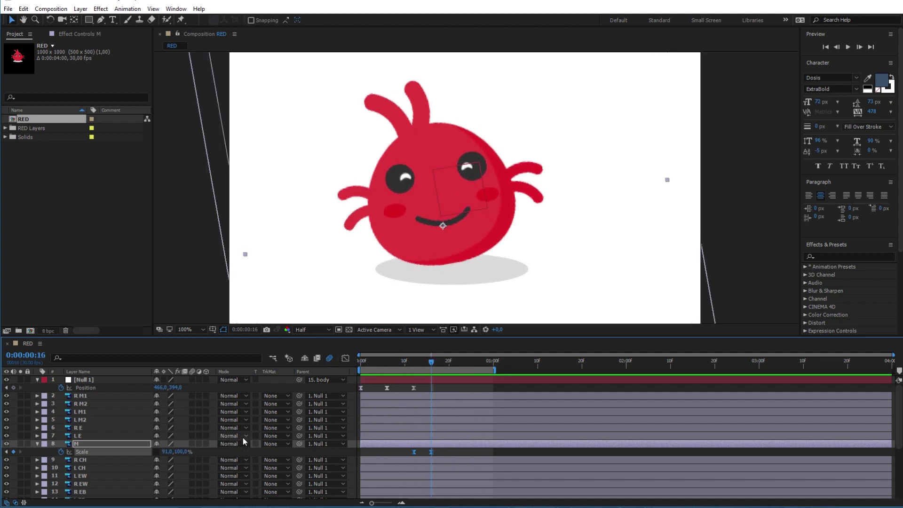
{"action": "key", "text": "space"}
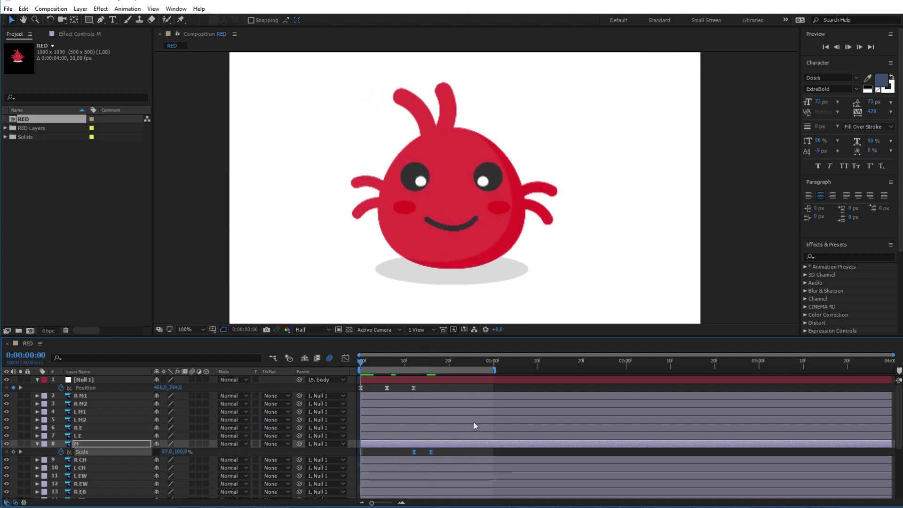
{"action": "key", "text": "space"}
- Shift all Mask Path and Position keyframes of the L EW and R EW layers so the first ones fall at 0:00:00:12
{"action": "scroll", "coordinate": [433, 449], "scroll_direction": "down", "scroll_amount": 3}
{"action": "left_click", "coordinate": [84, 428]}
{"action": "left_click", "coordinate": [92, 435], "text": "ctrl"}
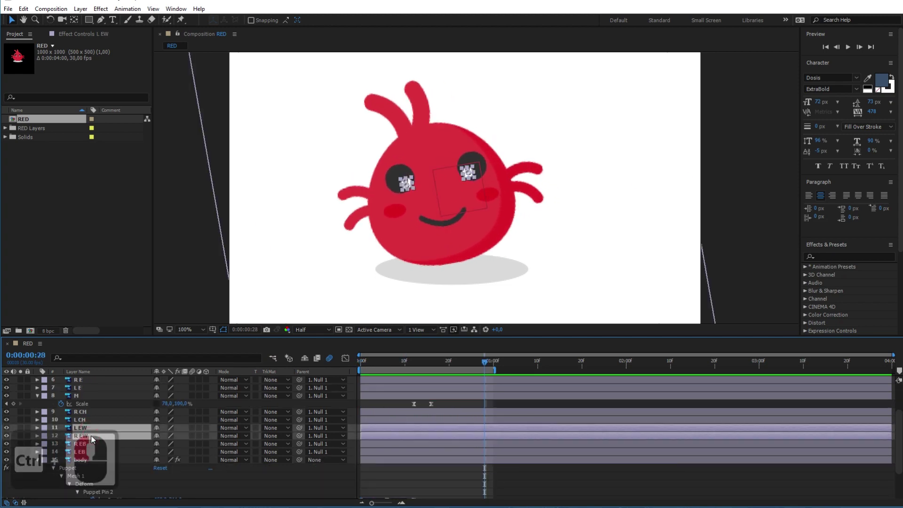
{"action": "key", "text": "u"}
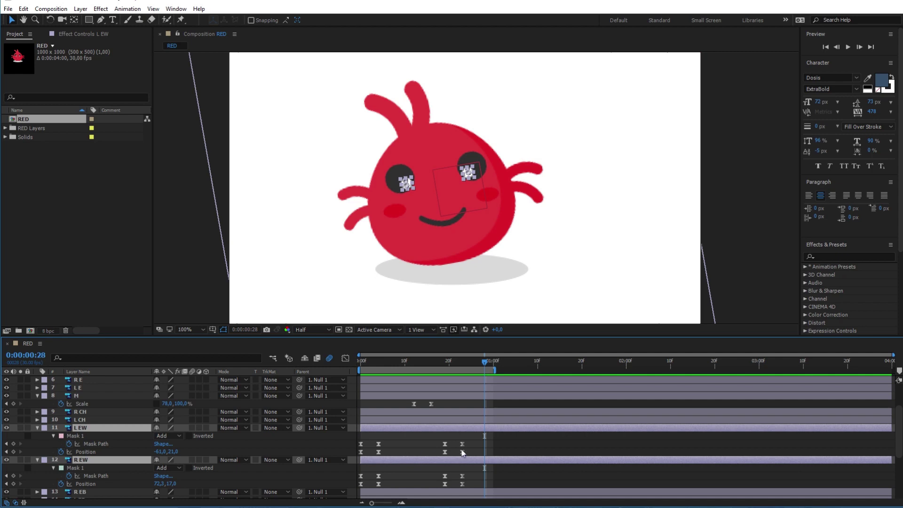
{"action": "scroll", "coordinate": [467, 439], "scroll_direction": "down", "scroll_amount": 1}
{"action": "scroll", "coordinate": [469, 428], "scroll_direction": "up", "scroll_amount": 1}
{"action": "left_click_drag", "start_coordinate": [470, 431], "coordinate": [351, 491]}
{"action": "left_click", "coordinate": [379, 444]}
{"action": "left_click_drag", "start_coordinate": [384, 446], "coordinate": [413, 447]}
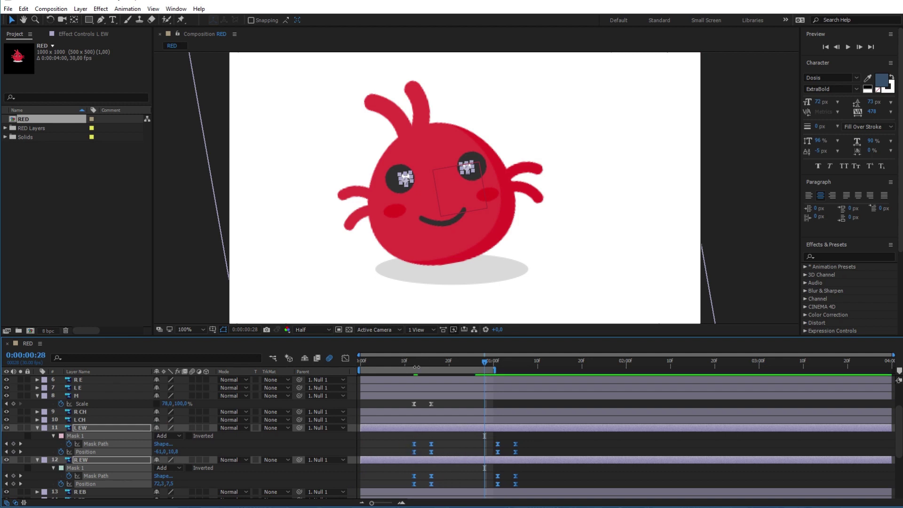
{"action": "left_click_drag", "start_coordinate": [419, 366], "coordinate": [419, 366]}
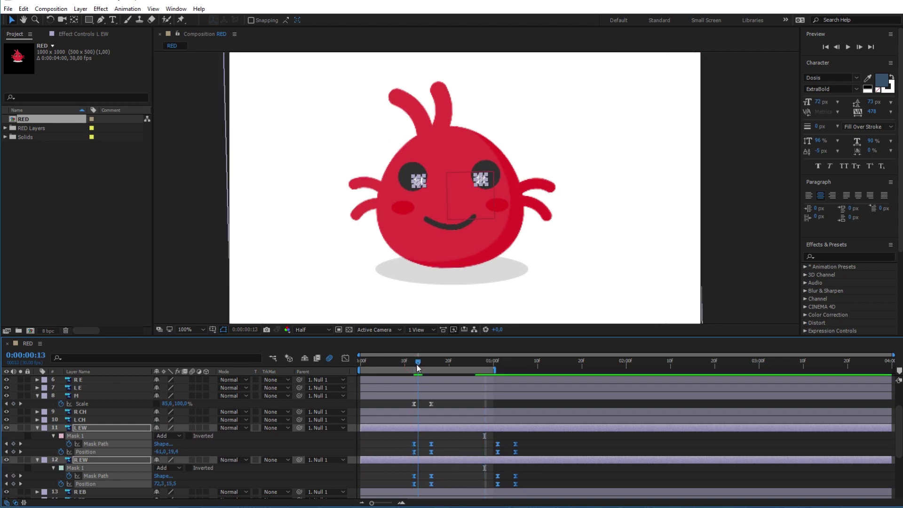
- Deselect the eye highlight layers and preview the retimed animation
{"action": "left_click", "coordinate": [97, 412]}
{"action": "key", "text": "space"}
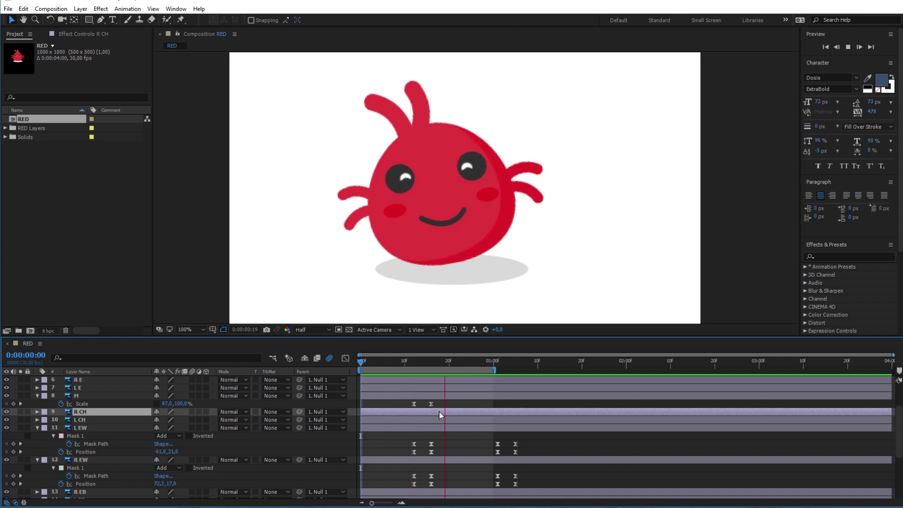
{"action": "key", "text": "space"}
- Extend the work area to about 0:00:01:12 and shift the R EW layer's last two Mask Path and Position keyframe pairs to 0:00:01:06 and 0:00:01:10
{"action": "key", "text": "ctrl+c"}
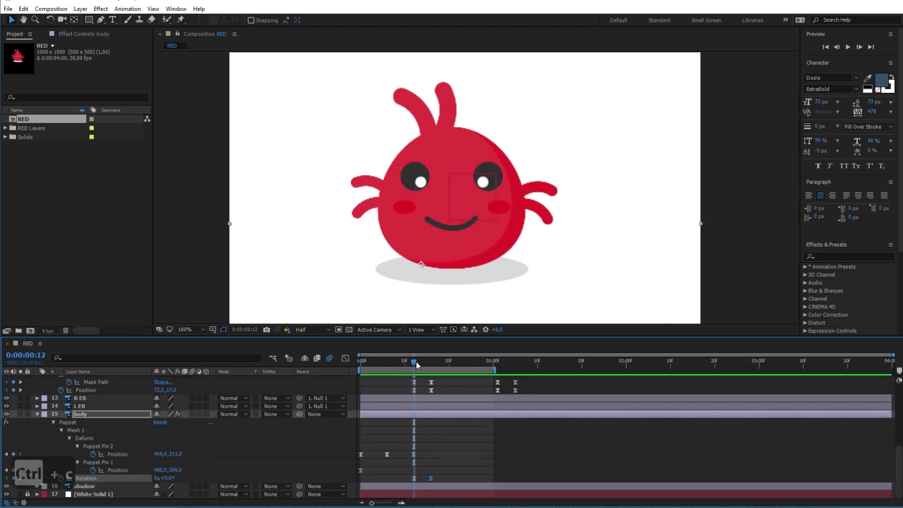
{"action": "left_click_drag", "start_coordinate": [415, 365], "coordinate": [549, 375]}
{"action": "left_click_drag", "start_coordinate": [501, 360], "coordinate": [520, 361]}
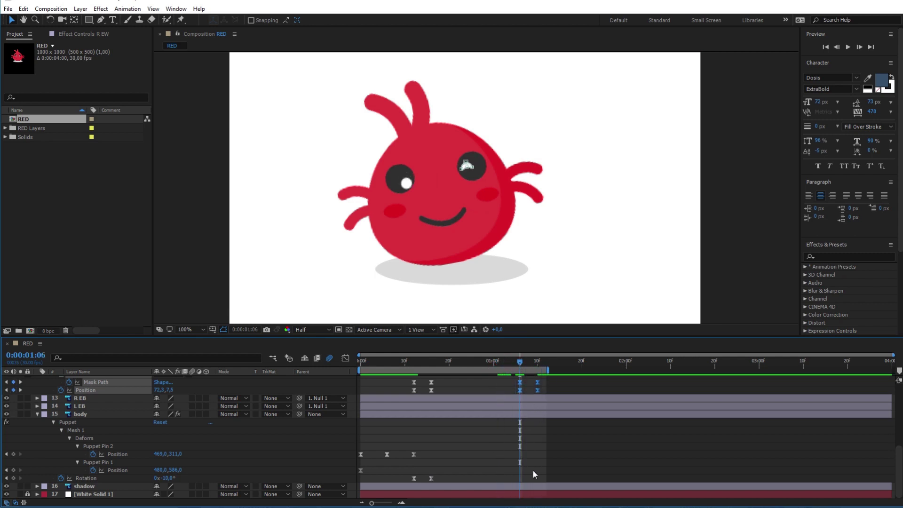
- Copy the body layer's tilted -10° Rotation keyframe to 0:00:01:06 and its upright 0° keyframe to 0:00:01:10
{"action": "left_click", "coordinate": [431, 479]}
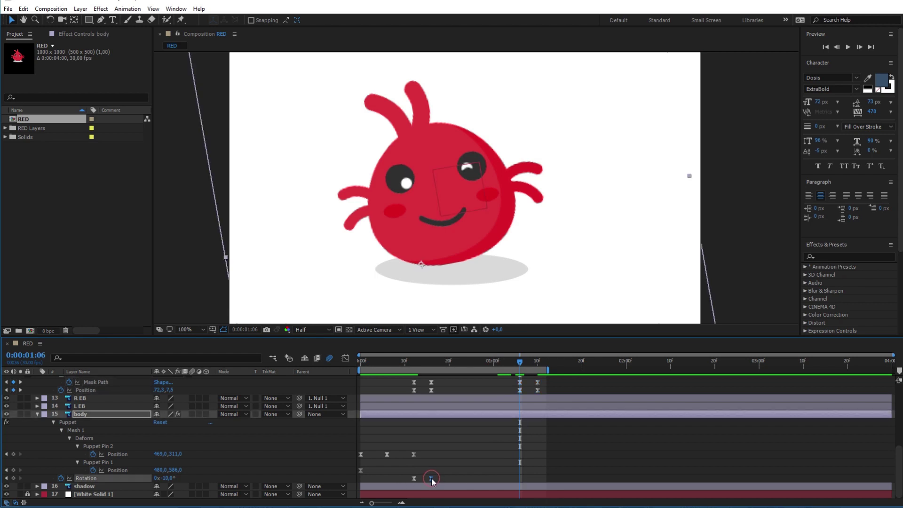
{"action": "key", "text": "ctrl+c"}
{"action": "key", "text": "ctrl+v"}
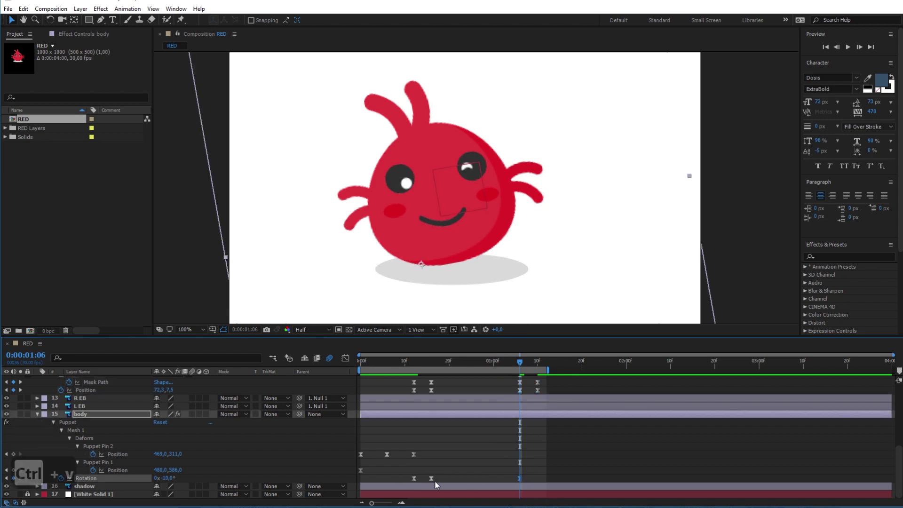
{"action": "left_click", "coordinate": [414, 479]}
{"action": "left_click_drag", "start_coordinate": [520, 361], "coordinate": [521, 398]}
- Shift the L EW layer's last two Mask Path and Position keyframe pairs to 0:00:01:06 and 0:00:01:10, and preview
{"action": "key", "text": "ctrl+Left"}
{"action": "key", "text": "ctrl+Left"}
{"action": "scroll", "coordinate": [538, 469], "scroll_direction": "up", "scroll_amount": 3}
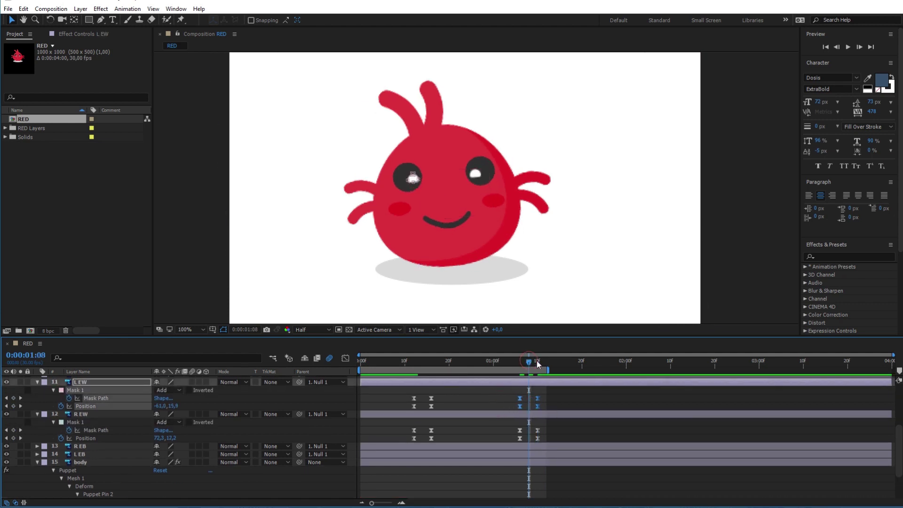
{"action": "key", "text": "space"}
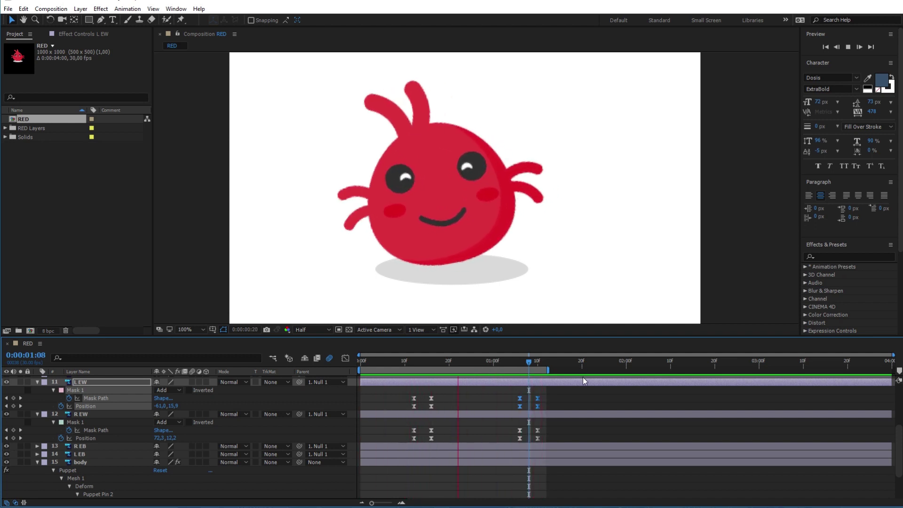
{"action": "key", "text": "space"}
- Copy the mouth layer's 78% Scale keyframe to 0:00:01:06 and its 87% keyframe to 0:00:01:10, and preview the animation
{"action": "scroll", "coordinate": [522, 412], "scroll_direction": "up", "scroll_amount": 3}
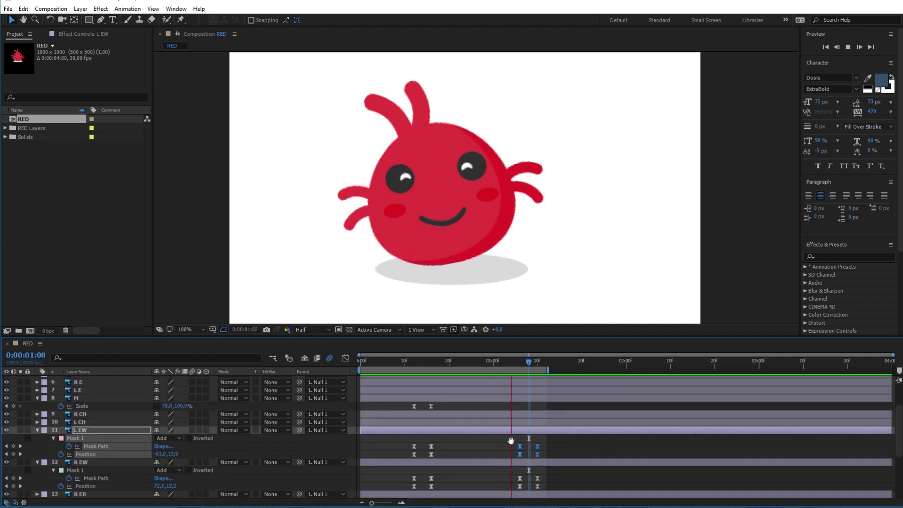
{"action": "left_click", "coordinate": [430, 405]}
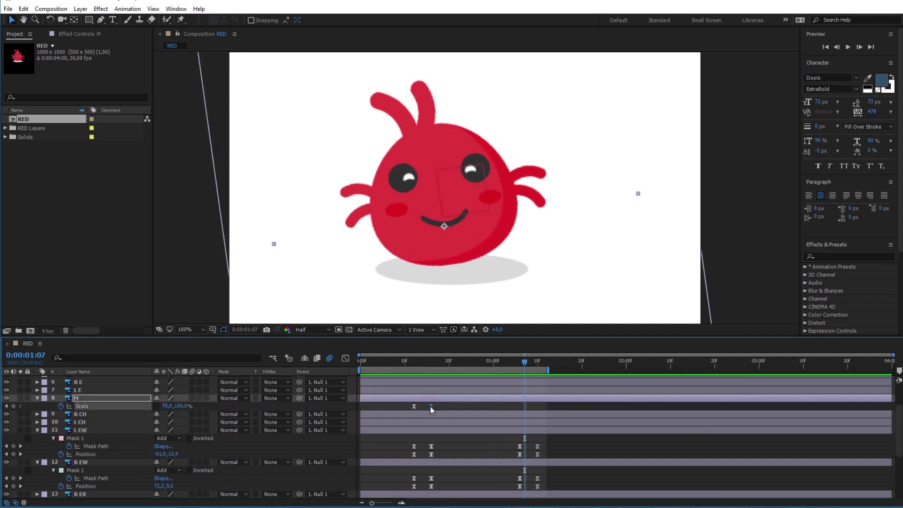
{"action": "left_click", "coordinate": [520, 361]}
{"action": "key", "text": "ctrl+v"}
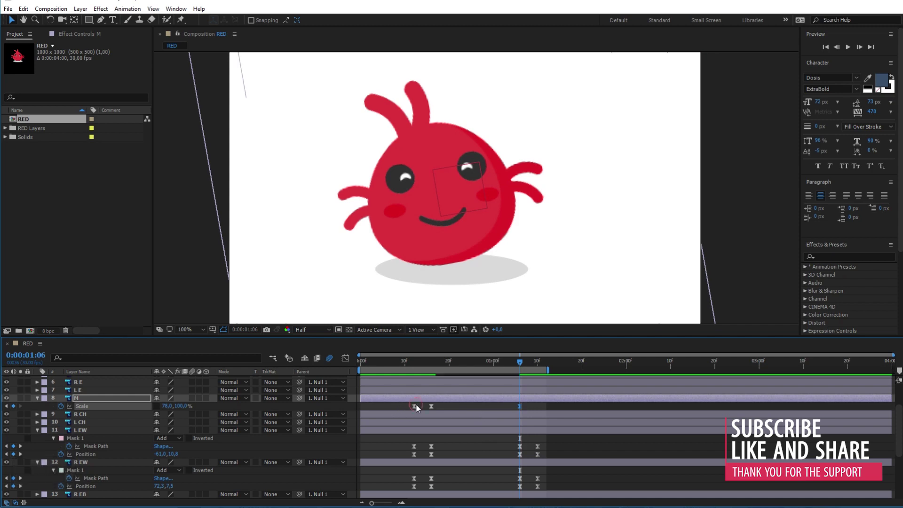
{"action": "left_click", "coordinate": [415, 405]}
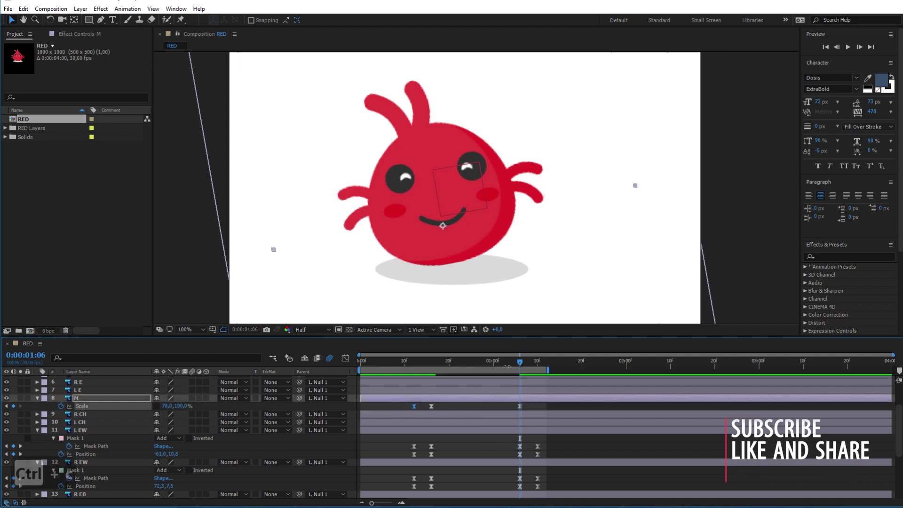
{"action": "left_click_drag", "start_coordinate": [520, 361], "coordinate": [540, 361]}
{"action": "key", "text": "ctrl+v"}
{"action": "key", "text": "space"}
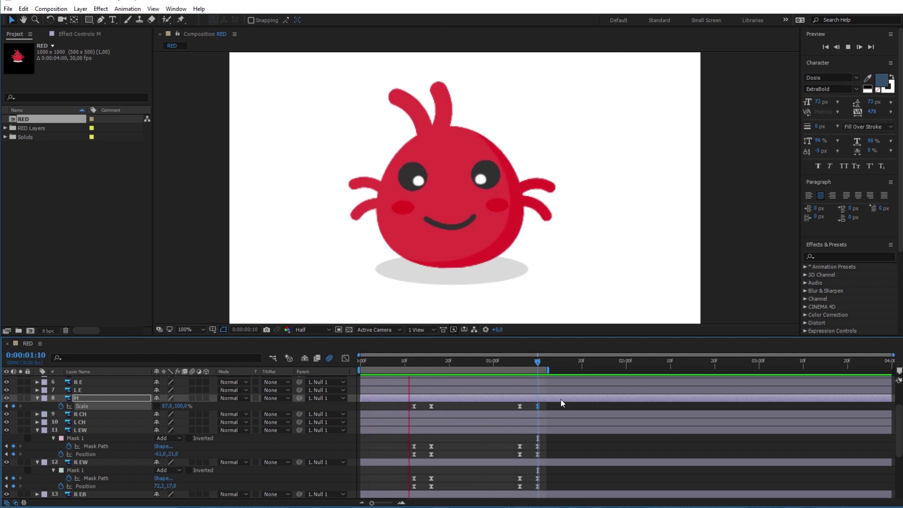
{"action": "key", "text": "space"}
- At 0:00:00:20, keyframe the body layer's Rotation at -7°
{"action": "scroll", "coordinate": [561, 399], "scroll_direction": "down", "scroll_amount": 3}
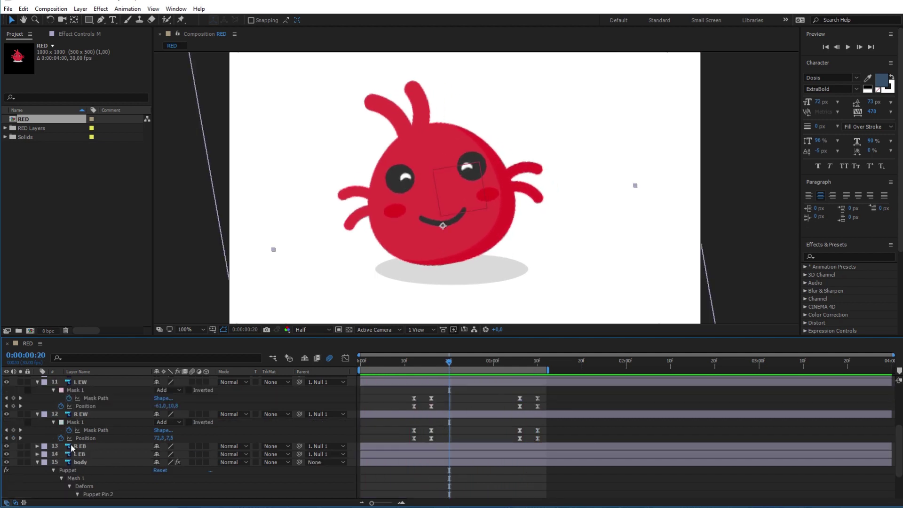
{"action": "scroll", "coordinate": [130, 465], "scroll_direction": "down", "scroll_amount": 3}
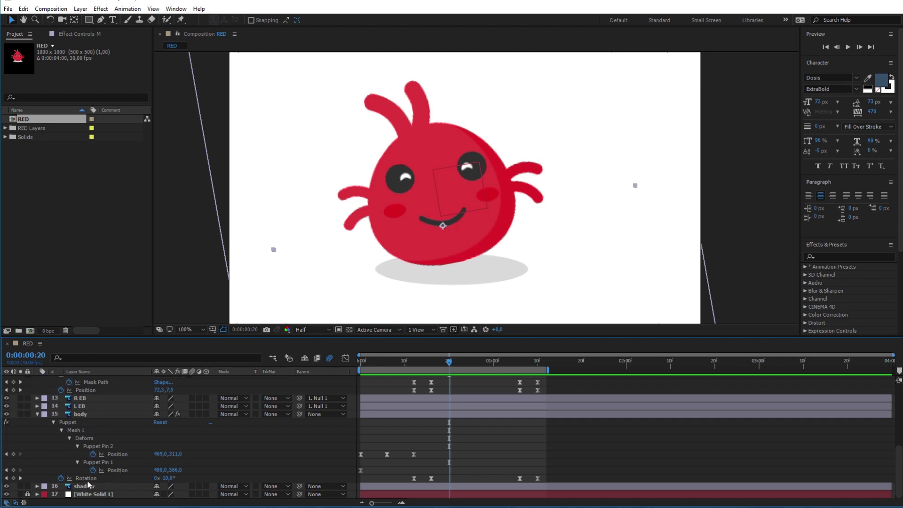
{"action": "left_click_drag", "start_coordinate": [170, 478], "coordinate": [172, 479]}
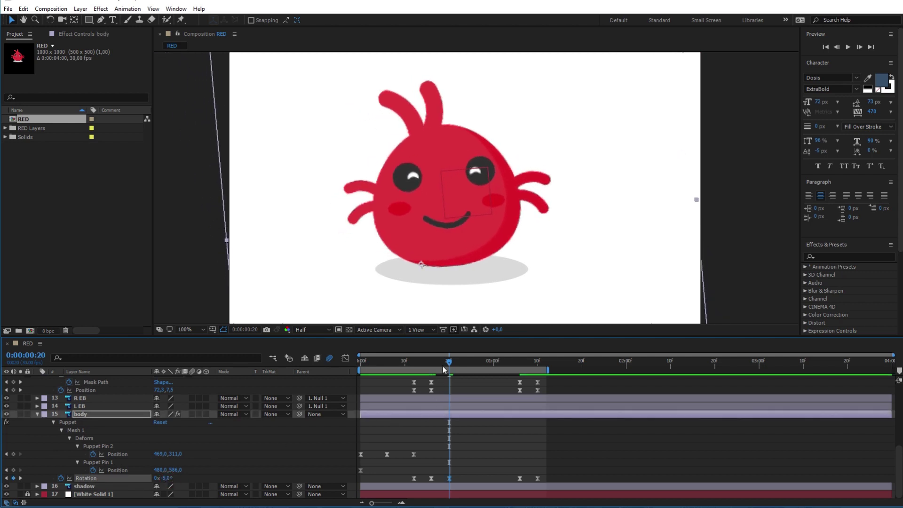
{"action": "mouse_move", "coordinate": [445, 365]}
{"action": "left_mouse_down"}
{"action": "mouse_move", "coordinate": [429, 365]}
{"action": "mouse_move", "coordinate": [447, 366]}
{"action": "left_mouse_up"}
{"action": "key", "text": "KP_Subtract"}
{"action": "key", "text": "KP_Subtract"}
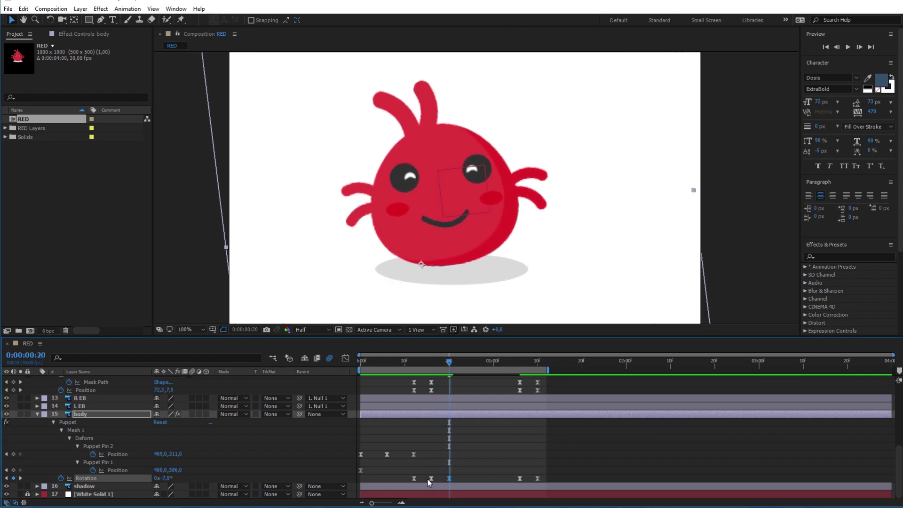
- Paste the body's -10° Rotation keyframe at 0:00:00:24 and its -7° keyframe at 0:00:00:28
{"action": "left_click", "coordinate": [431, 478]}
{"action": "key", "text": "ctrl+c"}
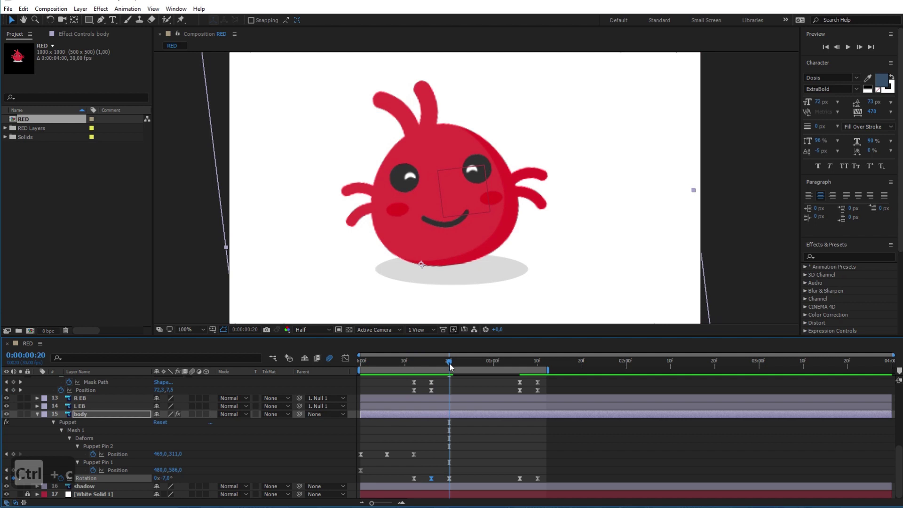
{"action": "left_click_drag", "start_coordinate": [449, 366], "coordinate": [467, 366]}
{"action": "key", "text": "ctrl+v"}
{"action": "left_click", "coordinate": [450, 479]}
{"action": "key", "text": "ctrl+c"}
{"action": "left_click_drag", "start_coordinate": [468, 367], "coordinate": [486, 367]}
{"action": "key", "text": "ctrl+v"}
- Paste another -10° body Rotation keyframe at 0:00:01:02 and preview the rocking motion
{"action": "left_click", "coordinate": [467, 479]}
{"action": "key", "text": "ctrl+c"}
{"action": "left_click_drag", "start_coordinate": [484, 367], "coordinate": [501, 367]}
{"action": "key", "text": "ctrl+v"}
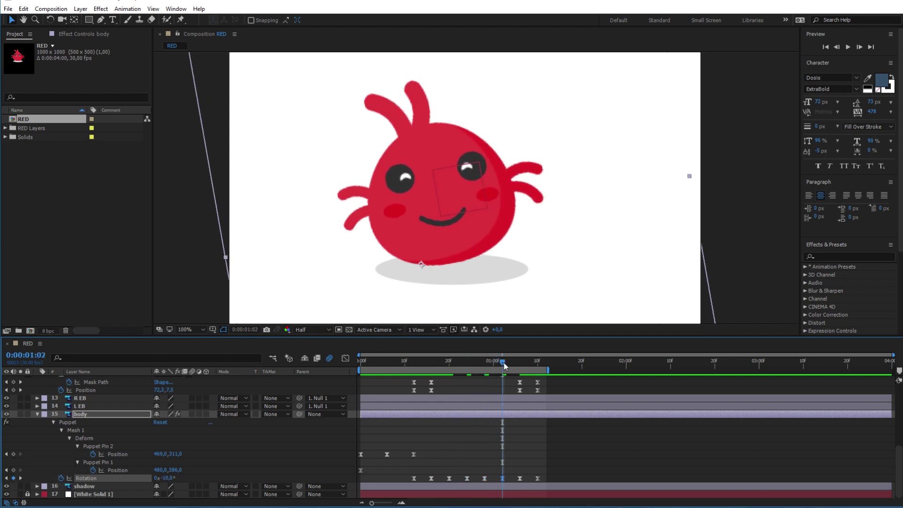
{"action": "key", "text": "space"}
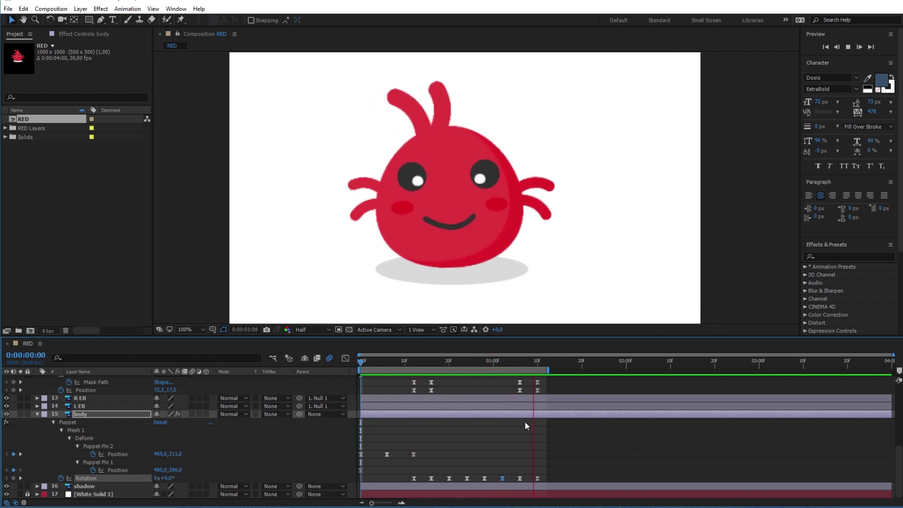
{"action": "left_click", "coordinate": [537, 363]}
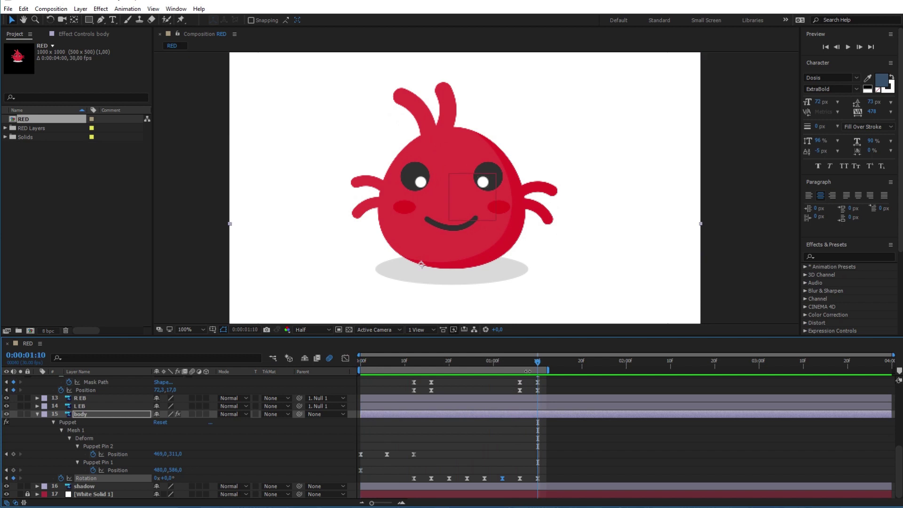
- Return to 0:00:00:00 and collapse the properties of the body and eye highlight layers
{"action": "key", "text": "Home"}
{"action": "left_click", "coordinate": [37, 414]}
{"action": "scroll", "coordinate": [36, 399], "scroll_direction": "up", "scroll_amount": 3}
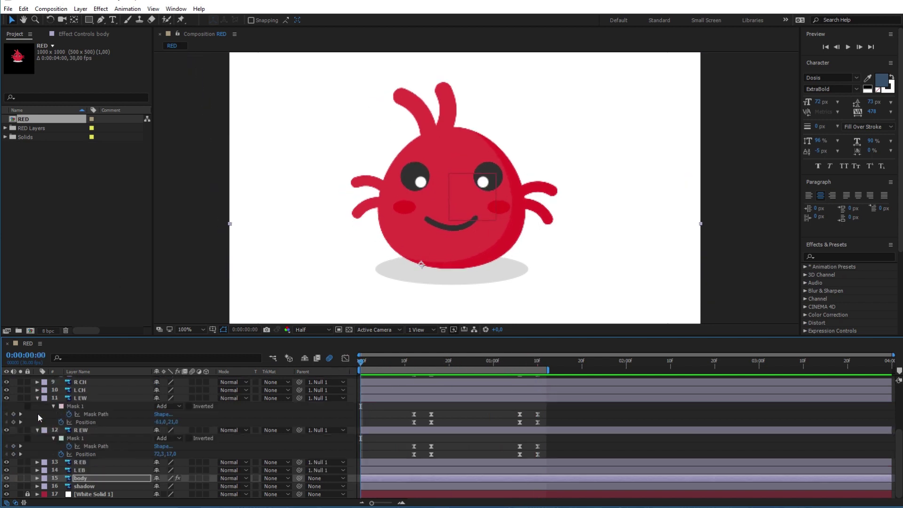
{"action": "left_click", "coordinate": [37, 398]}
{"action": "left_click", "coordinate": [38, 412]}
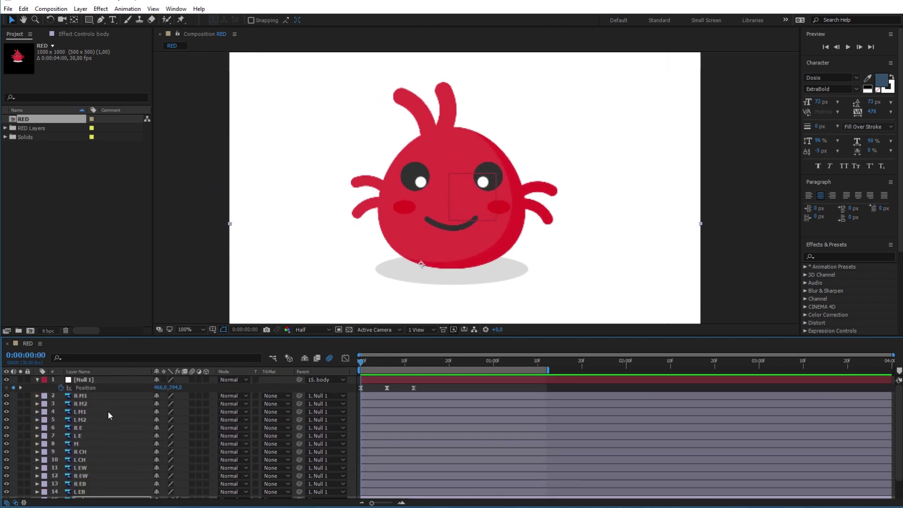
- Choose the Ellipse Tool and set its fill to the dark red sampled from the character
{"action": "left_click", "coordinate": [88, 20]}
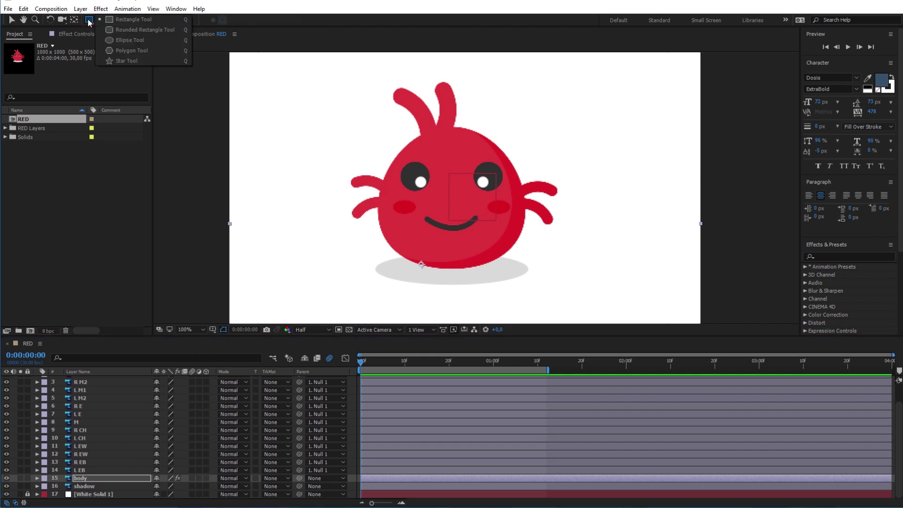
{"action": "left_click", "coordinate": [114, 40]}
{"action": "key", "text": "u"}
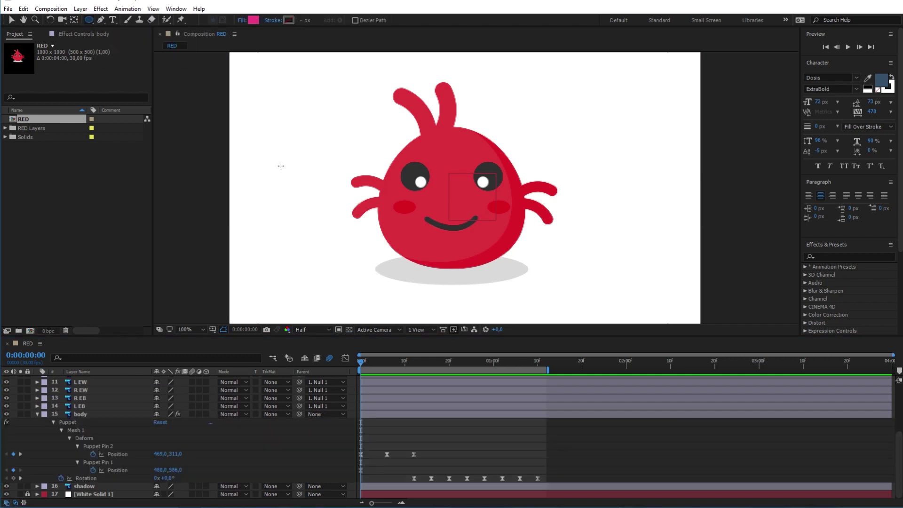
{"action": "left_click", "coordinate": [253, 21]}
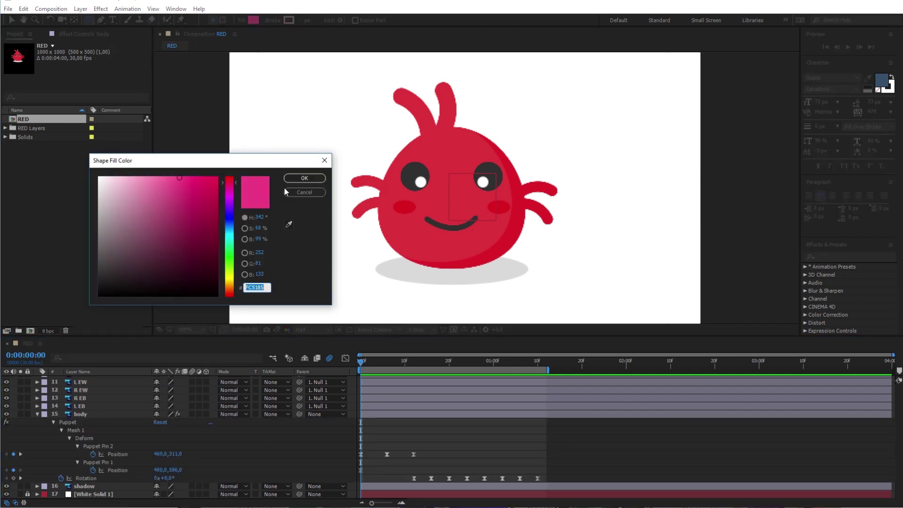
{"action": "left_click", "coordinate": [289, 225]}
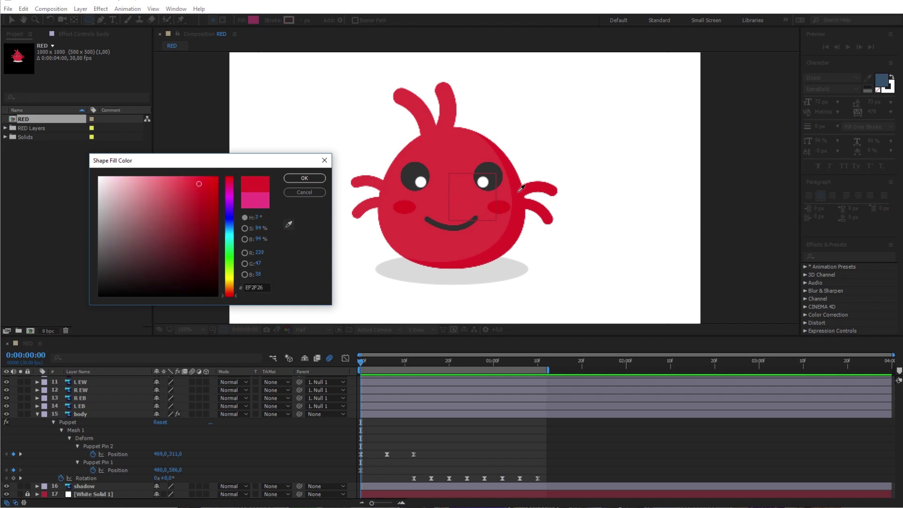
{"action": "left_click", "coordinate": [297, 177]}
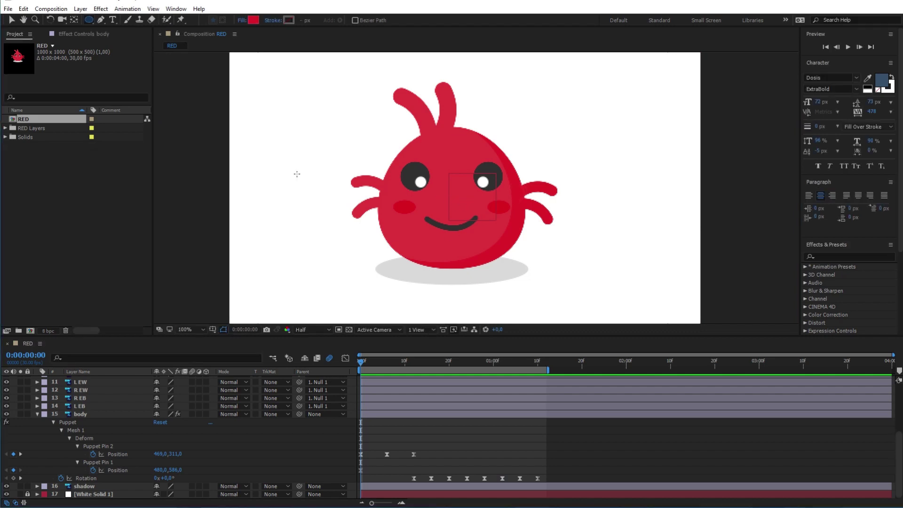
- Draw a small ellipse in the empty space beside the character and move it onto the body just below the right-hand cheek
{"action": "left_click_drag", "start_coordinate": [267, 160], "coordinate": [297, 187]}
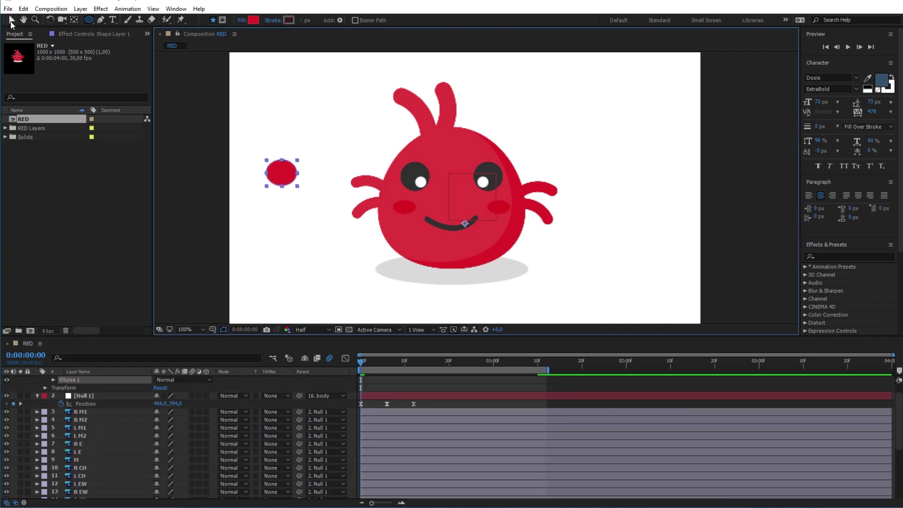
{"action": "left_click", "coordinate": [74, 20]}
{"action": "left_click", "coordinate": [284, 175]}
{"action": "left_click", "coordinate": [9, 21]}
{"action": "left_click_drag", "start_coordinate": [275, 172], "coordinate": [485, 216]}
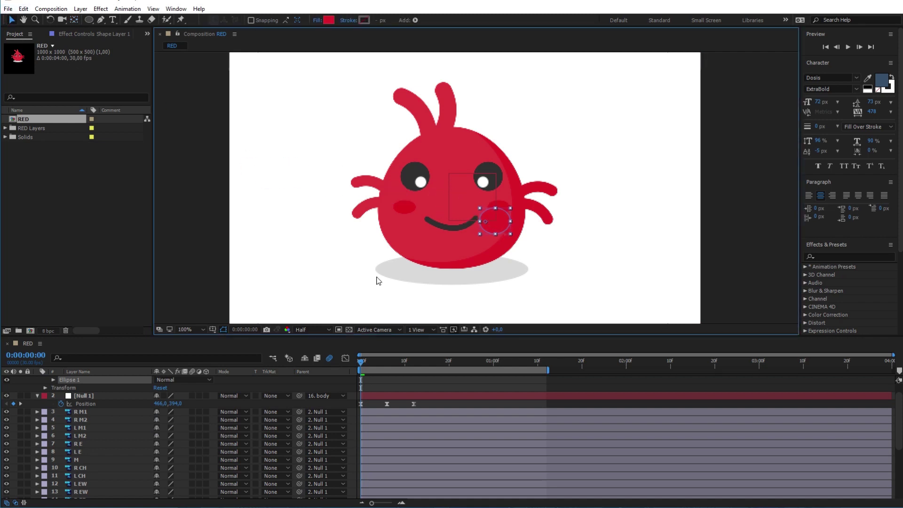
- Rename the new shape layer to hand, parent it to Null 1, and collapse its properties
{"action": "left_click", "coordinate": [38, 396]}
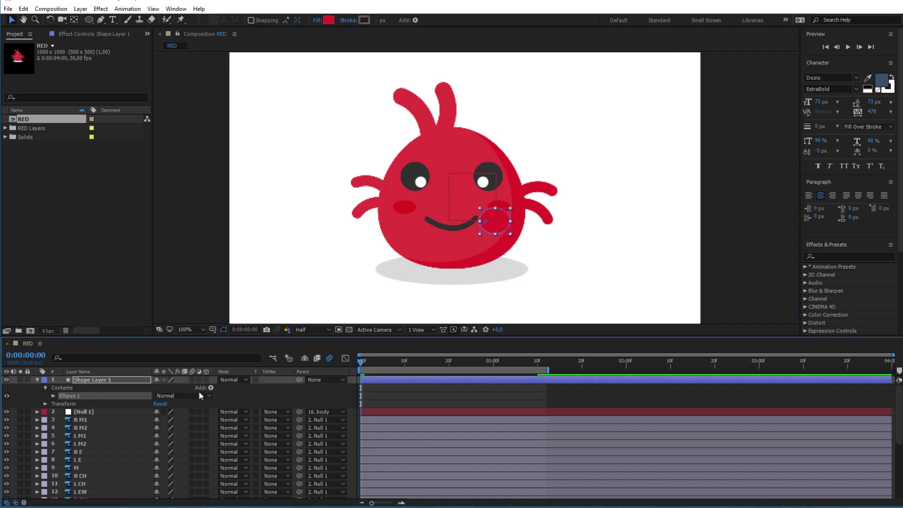
{"action": "left_click", "coordinate": [104, 378]}
{"action": "key", "text": "Return"}
{"action": "type", "text": "hand"}
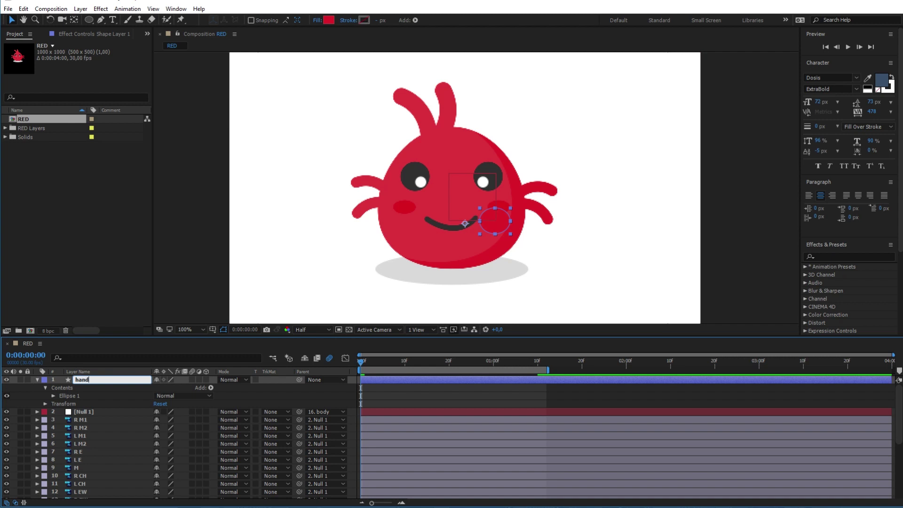
{"action": "key", "text": "Return"}
{"action": "left_click_drag", "start_coordinate": [300, 380], "coordinate": [95, 414]}
{"action": "left_click", "coordinate": [36, 380]}
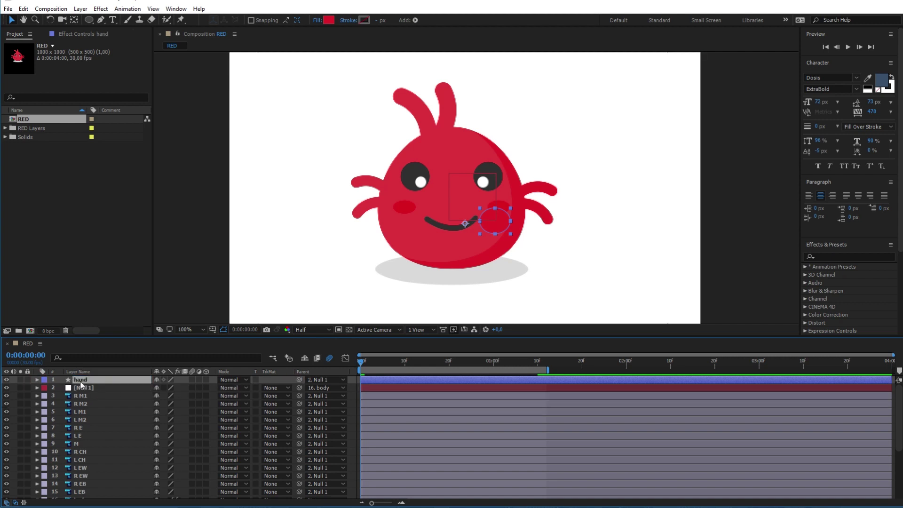
- Move the hand layer between the body and shadow layers, and set the current time to 0:00:00:12
{"action": "scroll", "coordinate": [47, 494], "scroll_direction": "down", "scroll_amount": 3}
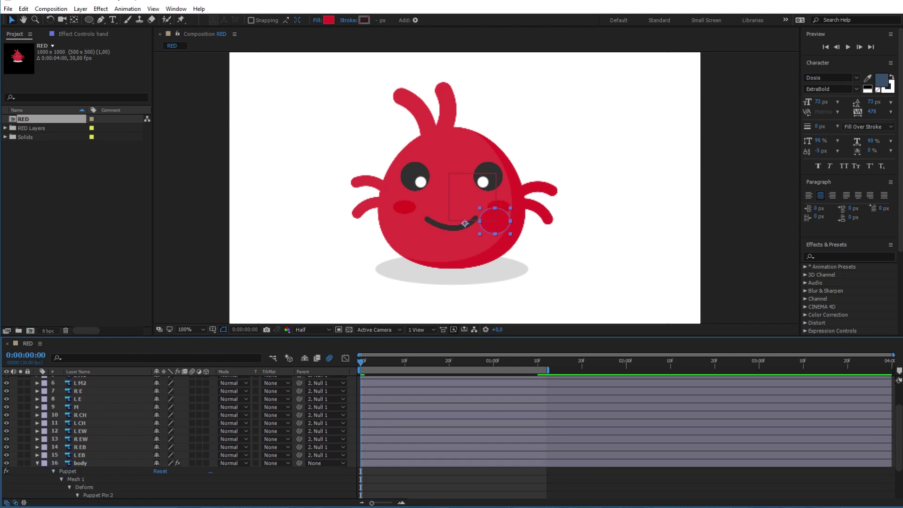
{"action": "scroll", "coordinate": [47, 494], "scroll_direction": "down", "scroll_amount": 3}
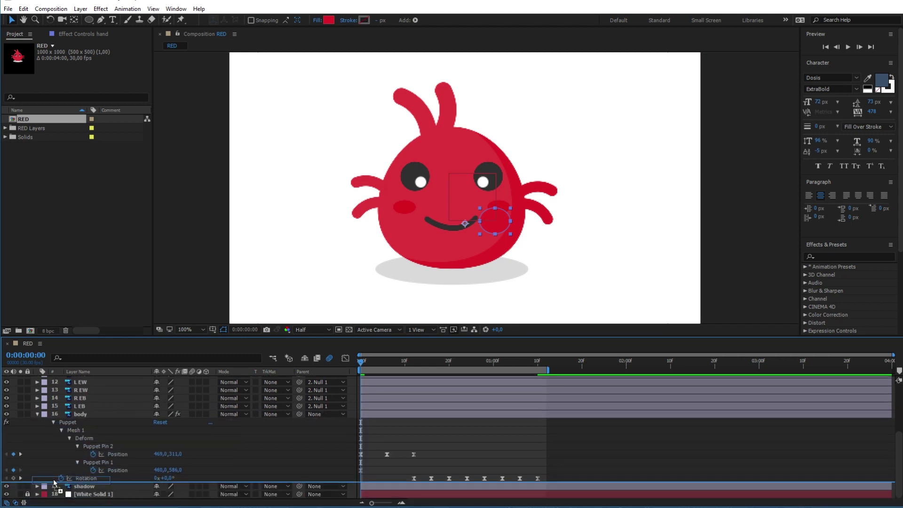
{"action": "left_click_drag", "start_coordinate": [53, 486], "coordinate": [54, 483]}
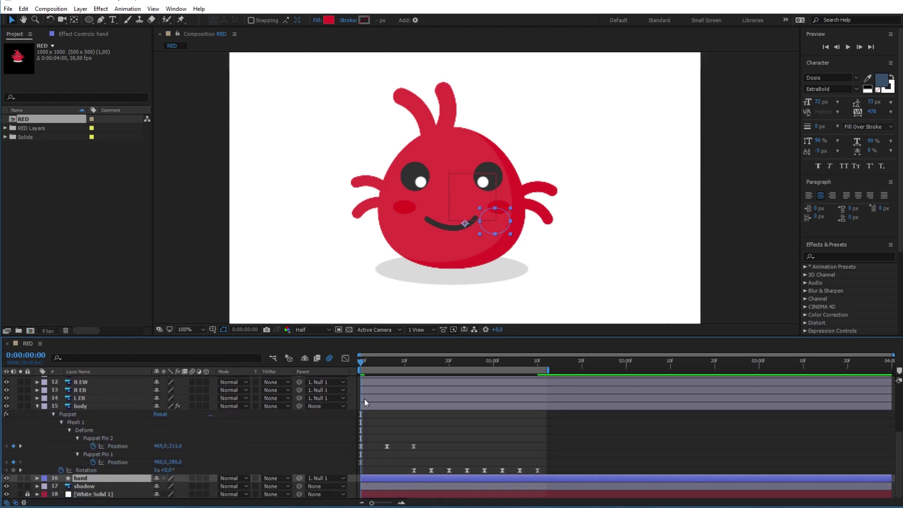
{"action": "left_click_drag", "start_coordinate": [361, 367], "coordinate": [414, 369]}
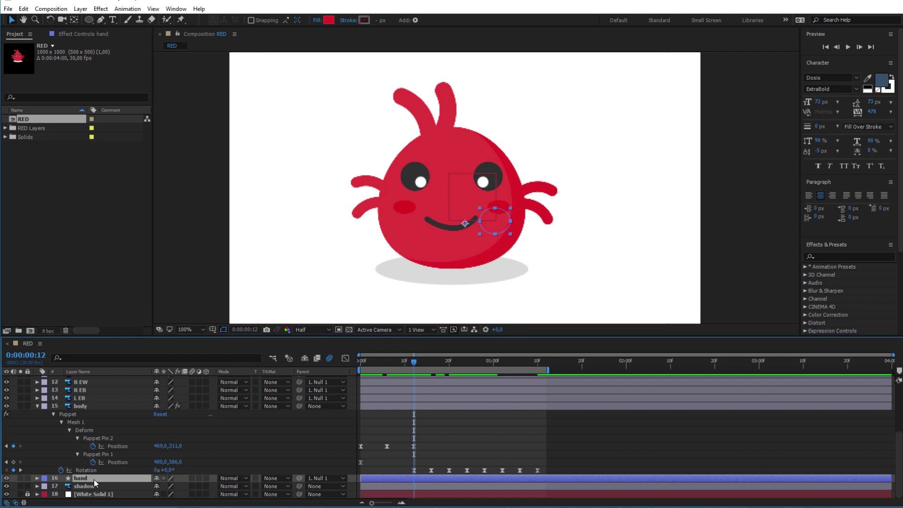
- Keyframe the hand's position at 0:00:00:12, with it raised to the body's upper-right edge at 0:00:00:16 and shifted slightly up-left at 0:00:00:20
{"action": "key", "text": "p"}
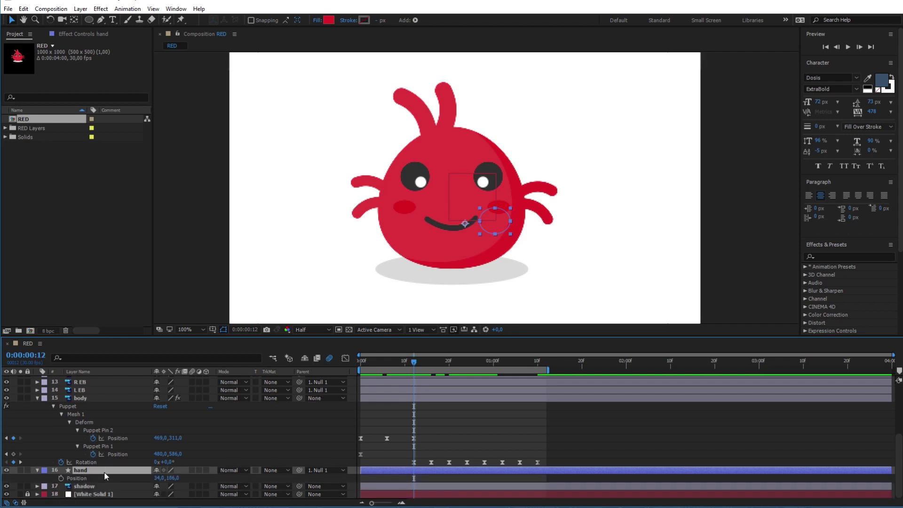
{"action": "left_click", "coordinate": [62, 479]}
{"action": "left_click_drag", "start_coordinate": [415, 363], "coordinate": [432, 368]}
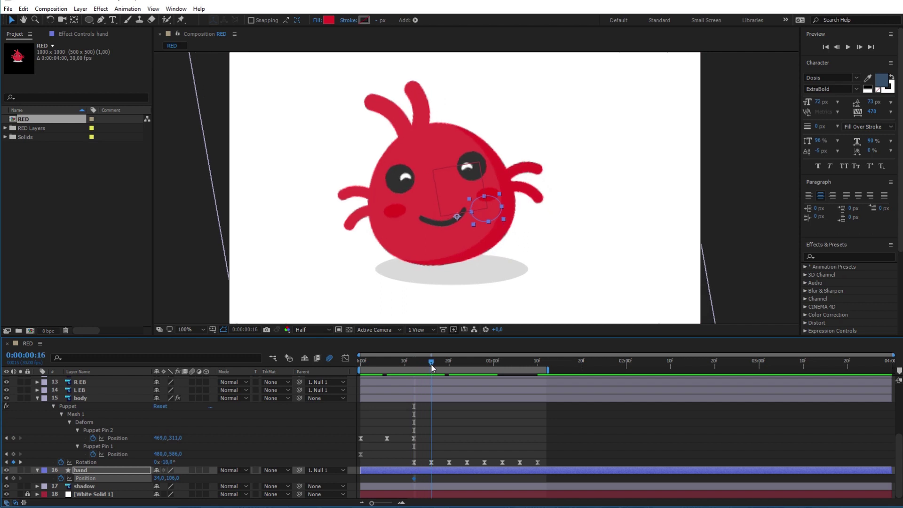
{"action": "left_click_drag", "start_coordinate": [489, 213], "coordinate": [501, 156]}
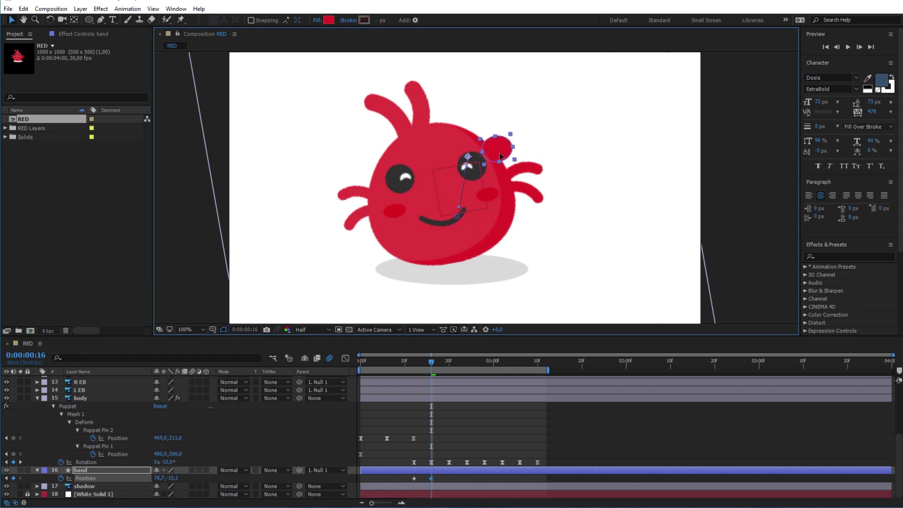
{"action": "mouse_move", "coordinate": [432, 362]}
{"action": "left_mouse_down"}
{"action": "mouse_move", "coordinate": [391, 361]}
{"action": "mouse_move", "coordinate": [431, 362]}
{"action": "left_mouse_up"}
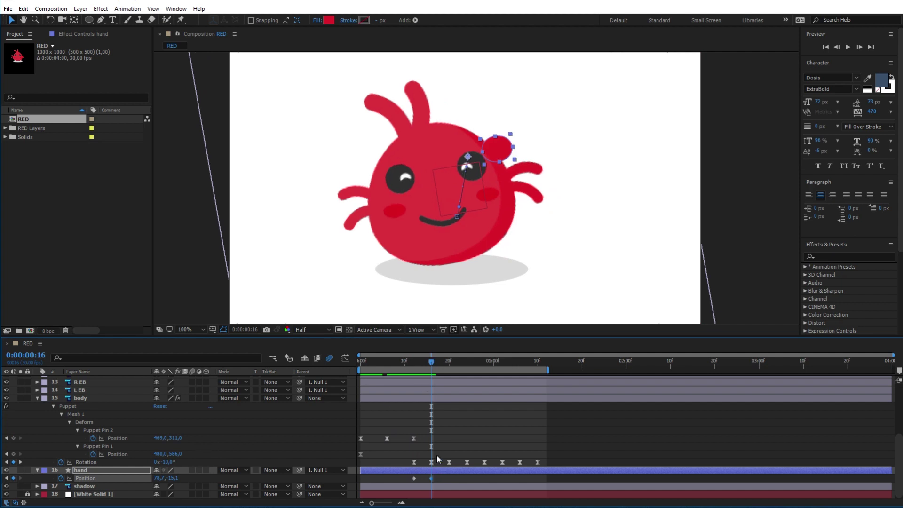
{"action": "left_click_drag", "start_coordinate": [432, 364], "coordinate": [449, 366]}
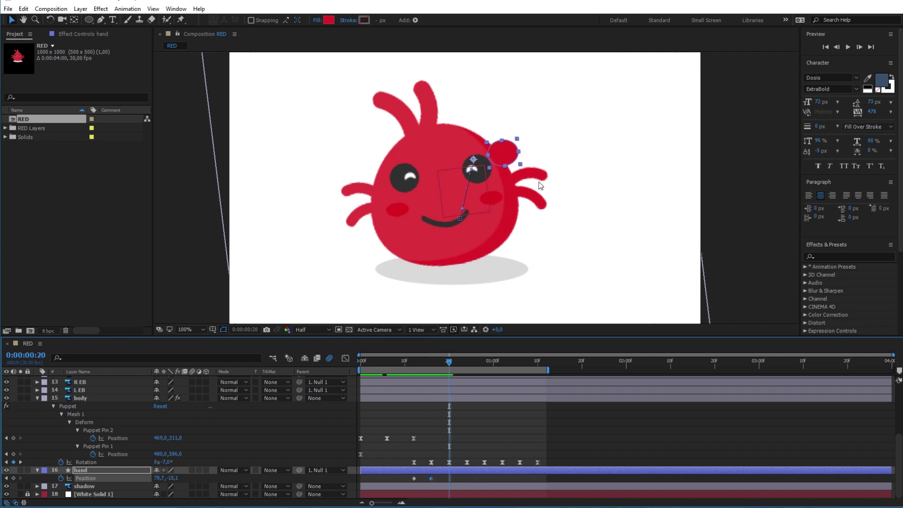
{"action": "left_click_drag", "start_coordinate": [507, 157], "coordinate": [500, 148]}
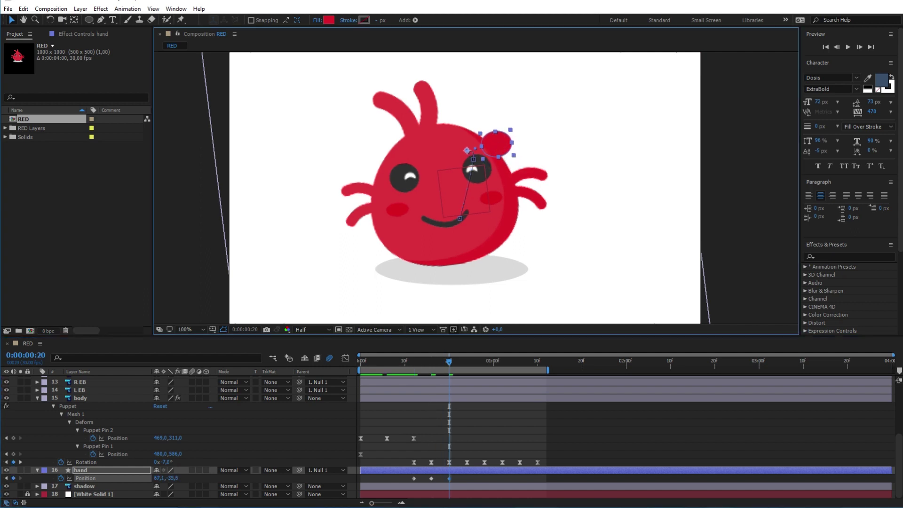
- Repeat the hand's two raised position keyframes alternately every four frames through 0:00:01:06
{"action": "left_click", "coordinate": [431, 478]}
{"action": "left_click_drag", "start_coordinate": [449, 362], "coordinate": [524, 362]}
{"action": "key", "text": "ctrl+v"}
{"action": "left_click", "coordinate": [449, 478]}
{"action": "key", "text": "ctrl+c"}
{"action": "key", "text": "ctrl+v"}
{"action": "left_click", "coordinate": [467, 478]}
{"action": "key", "text": "ctrl+c"}
{"action": "key", "text": "ctrl+v"}
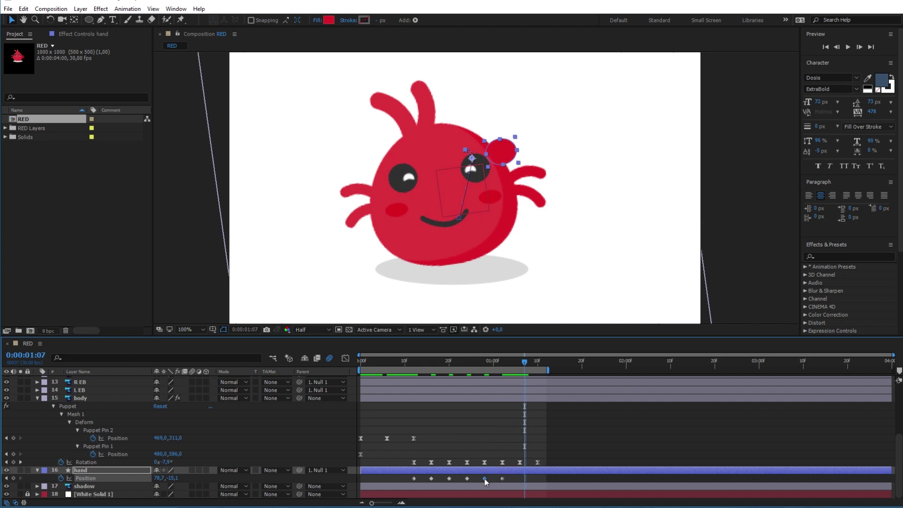
{"action": "key", "text": "ctrl+c"}
{"action": "left_click_drag", "start_coordinate": [526, 365], "coordinate": [520, 365]}
{"action": "key", "text": "ctrl+v"}
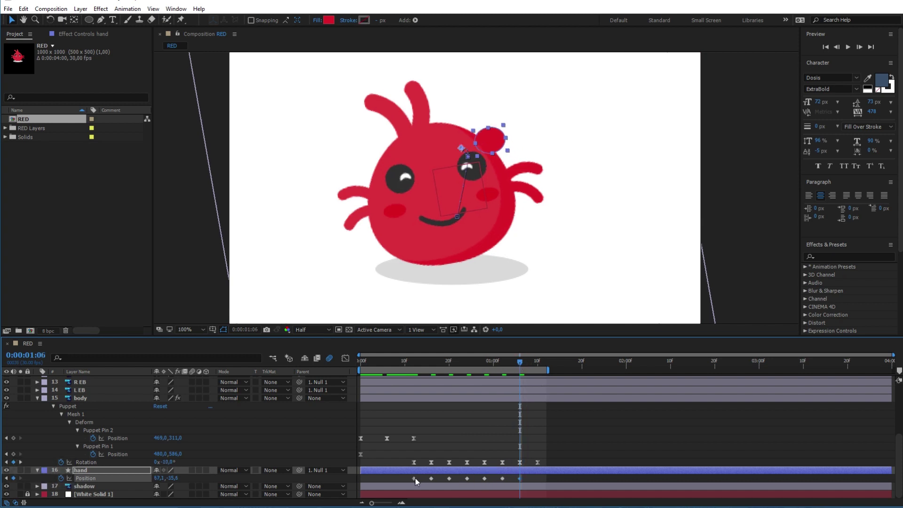
- Copy the hand's hidden starting position keyframe to 0:00:01:10 and preview the waving motion
{"action": "key", "text": "ctrl+c"}
{"action": "left_click_drag", "start_coordinate": [519, 361], "coordinate": [537, 362]}
{"action": "key", "text": "ctrl+v"}
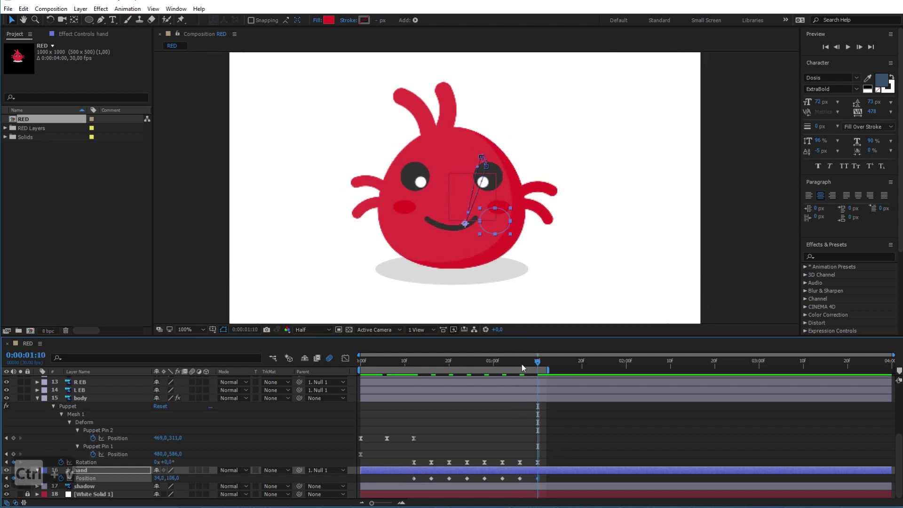
{"action": "left_click_drag", "start_coordinate": [539, 368], "coordinate": [383, 366]}
{"action": "key", "text": "space"}
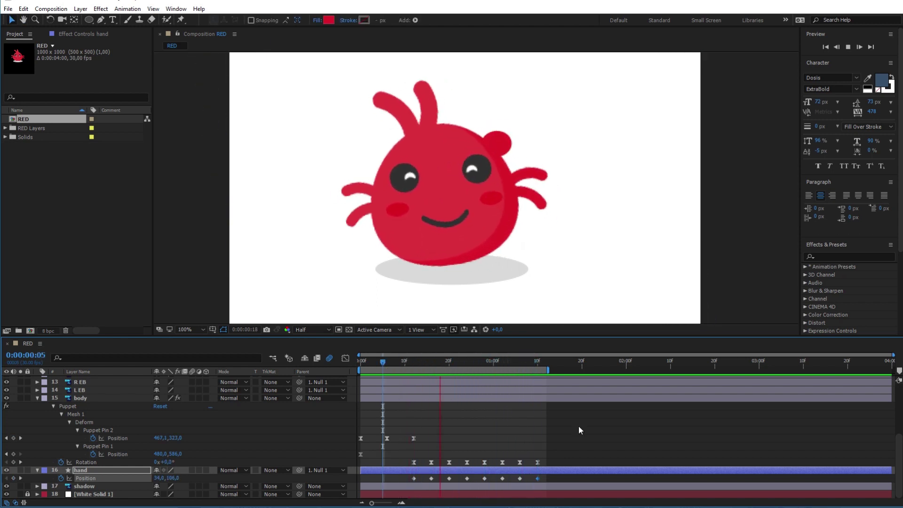
{"action": "key", "text": "space"}
- Apply Easy Ease to all of the hand layer's position keyframes
{"action": "left_click_drag", "start_coordinate": [370, 363], "coordinate": [414, 363]}
{"action": "left_click_drag", "start_coordinate": [549, 475], "coordinate": [410, 482]}
{"action": "key", "text": "u"}
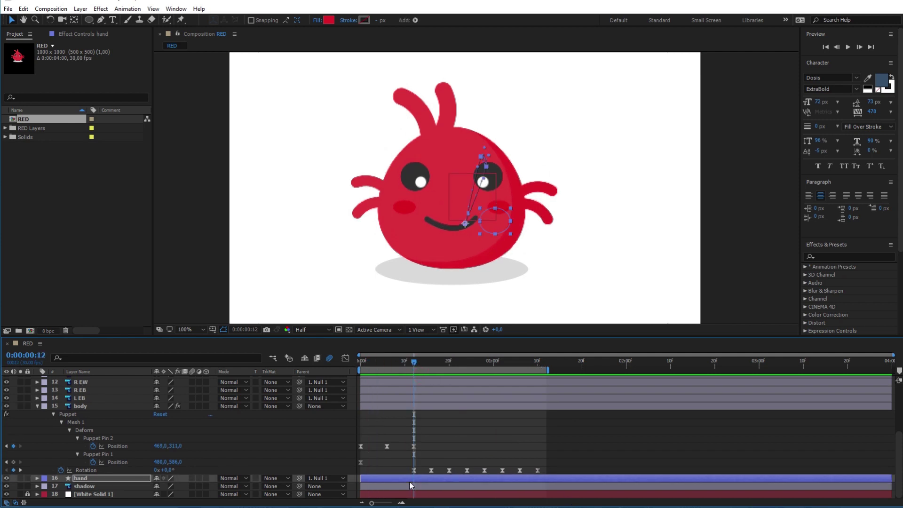
{"action": "key", "text": "p"}
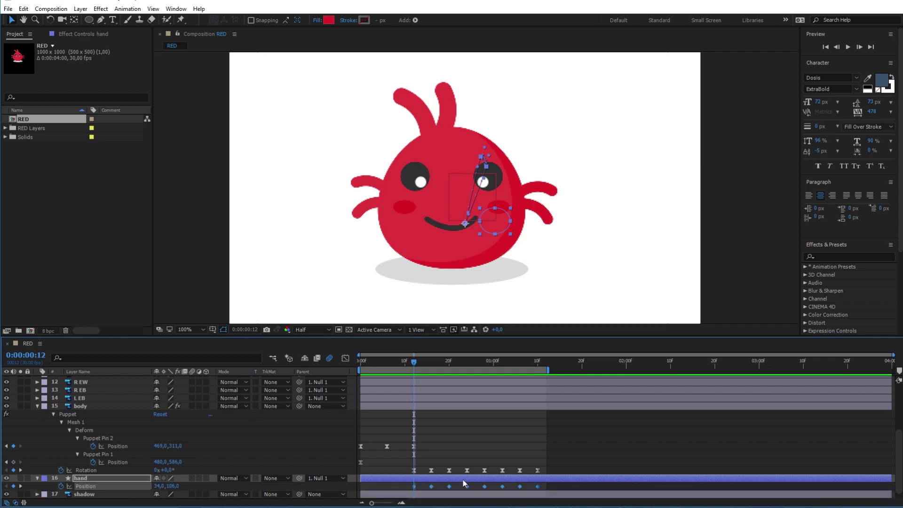
{"action": "key", "text": "F9"}
{"action": "scroll", "coordinate": [262, 475], "scroll_direction": "down", "scroll_amount": 1}
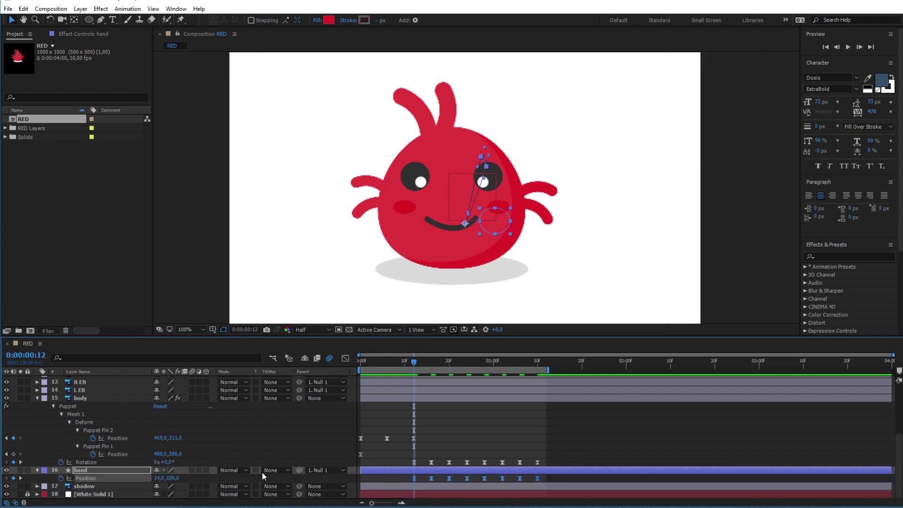
- Add hand rotation keyframes of 0° at 0:00:00:16 and -19° at 0:00:00:20
{"action": "left_click", "coordinate": [121, 470]}
{"action": "key", "text": "r"}
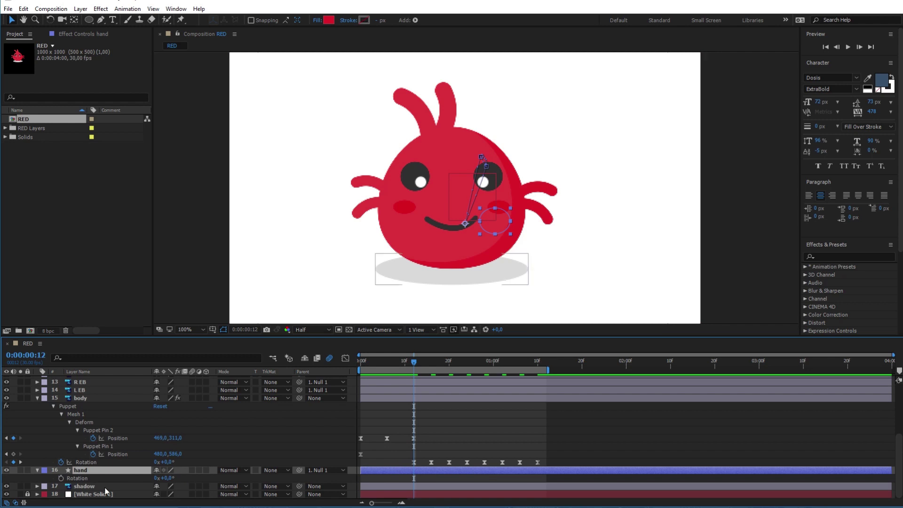
{"action": "left_click", "coordinate": [61, 478]}
{"action": "left_click_drag", "start_coordinate": [414, 362], "coordinate": [433, 370]}
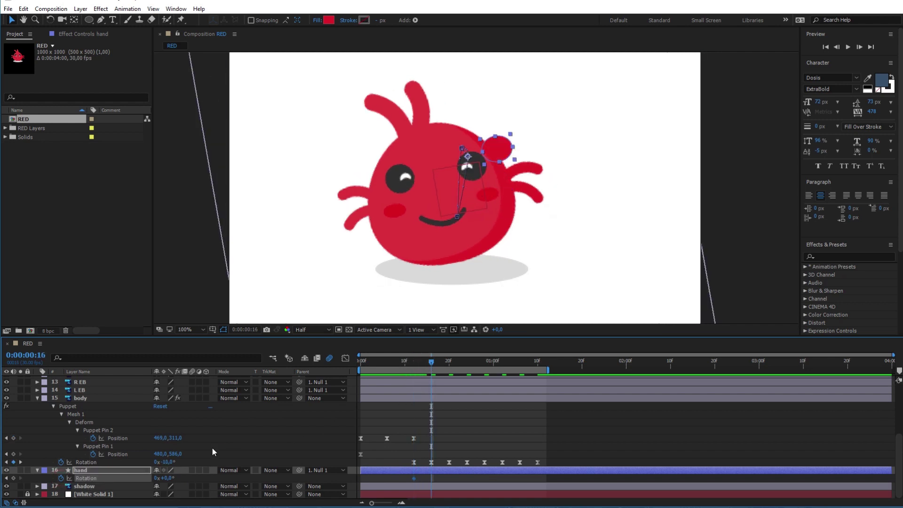
{"action": "left_click_drag", "start_coordinate": [414, 479], "coordinate": [432, 478]}
{"action": "left_click_drag", "start_coordinate": [431, 363], "coordinate": [450, 370]}
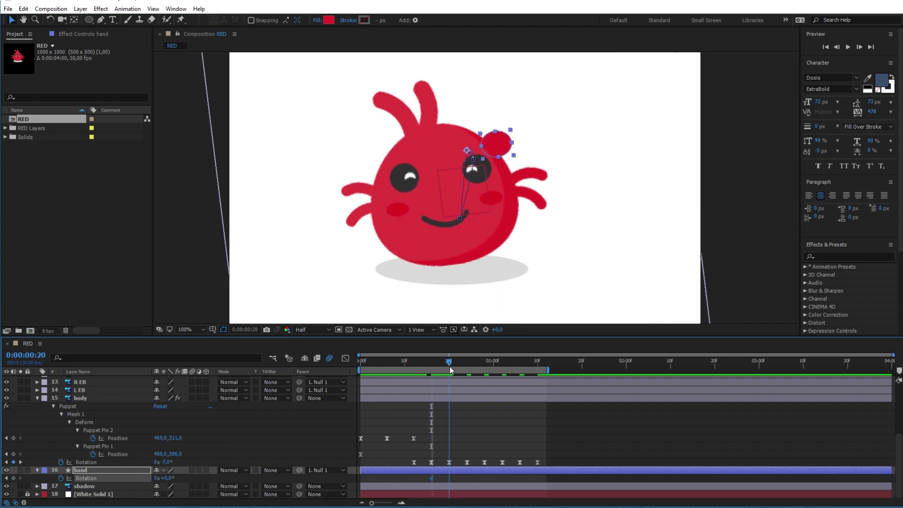
{"action": "left_click_drag", "start_coordinate": [167, 477], "coordinate": [159, 480]}
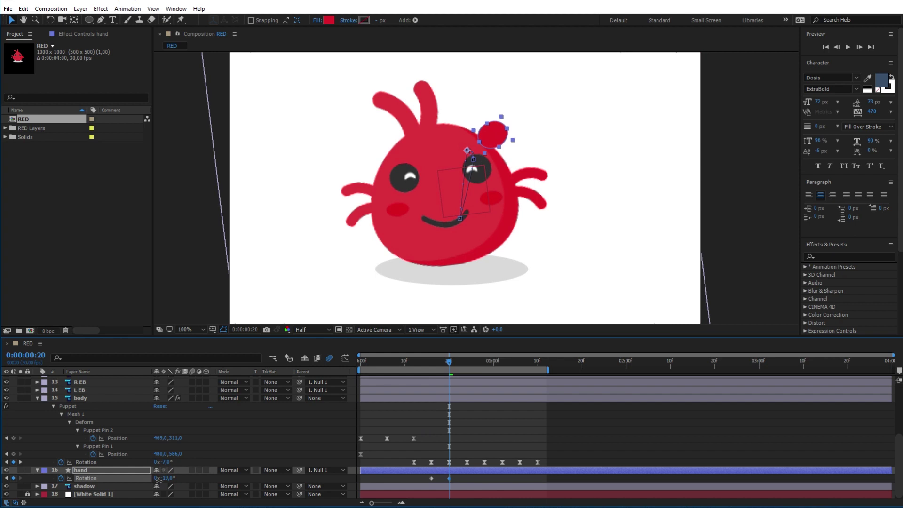
- Repeat the hand's 0° and -19° rotation keyframes alternately at 0:00:00:24, 0:00:00:28, 0:00:01:02 and 0:00:01:06
{"action": "left_click", "coordinate": [432, 479]}
{"action": "key", "text": "ctrl+c"}
{"action": "left_click_drag", "start_coordinate": [449, 363], "coordinate": [467, 363]}
{"action": "key", "text": "ctrl+v"}
{"action": "left_click", "coordinate": [489, 370]}
{"action": "left_click", "coordinate": [485, 363]}
{"action": "key", "text": "ctrl+v"}
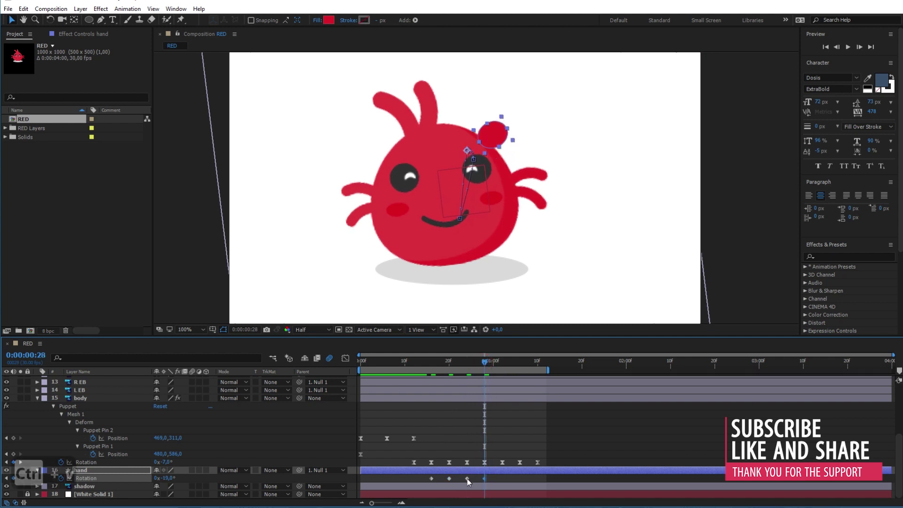
{"action": "left_click", "coordinate": [502, 371]}
{"action": "key", "text": "ctrl+v"}
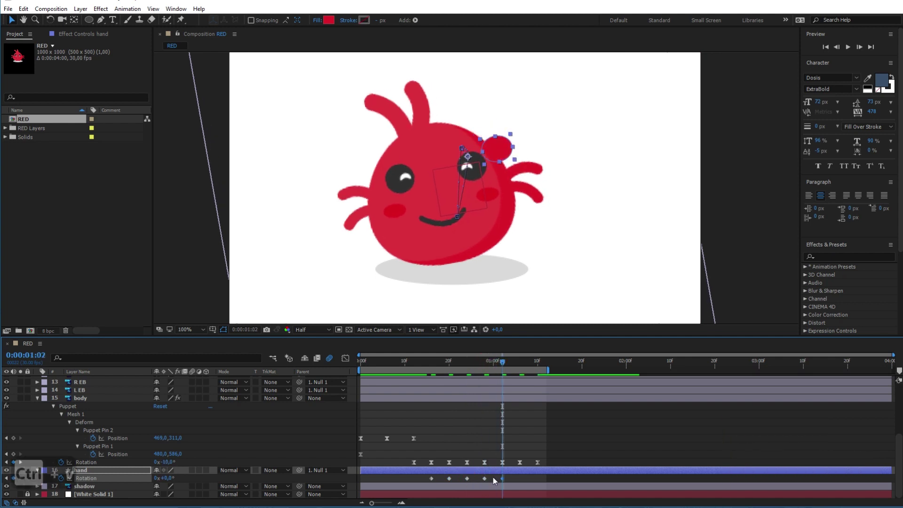
{"action": "left_click", "coordinate": [516, 367]}
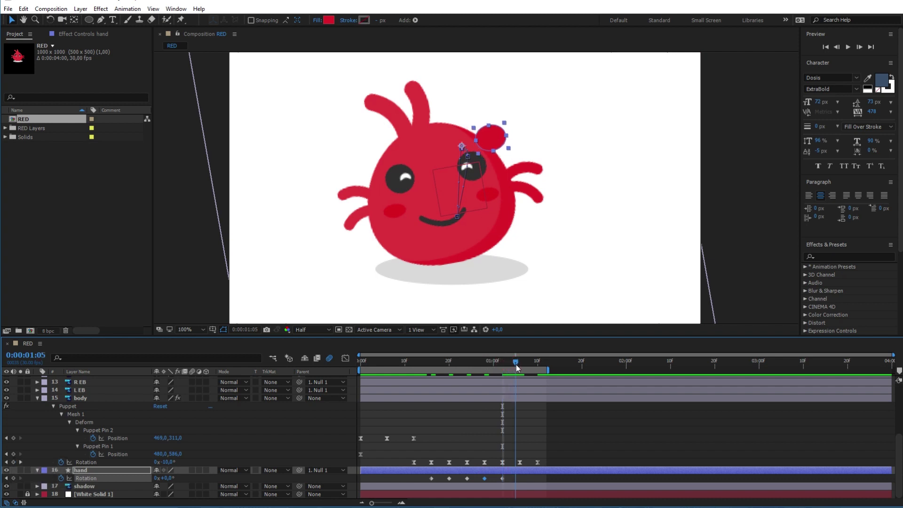
{"action": "left_click", "coordinate": [520, 369]}
{"action": "key", "text": "ctrl+v"}
- Apply Easy Ease to all of the hand's rotation keyframes and preview the animation
{"action": "left_click", "coordinate": [530, 368]}
{"action": "left_click", "coordinate": [538, 370]}
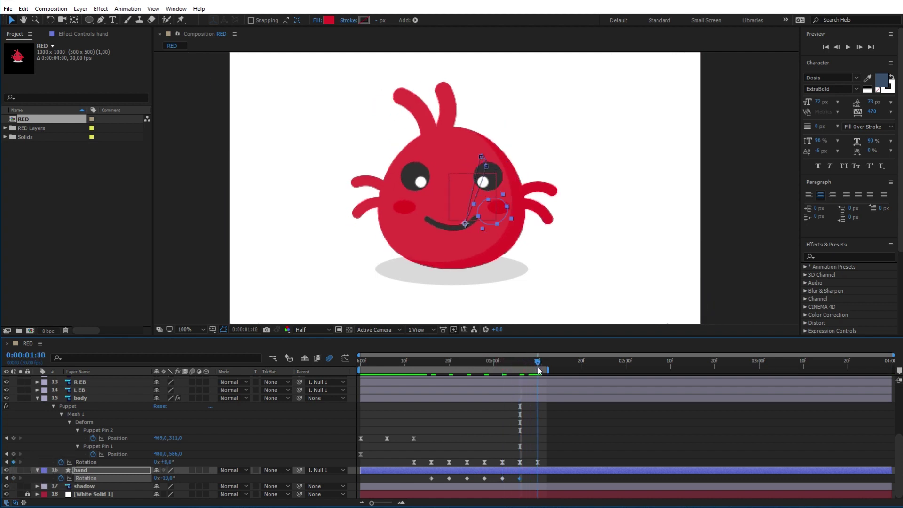
{"action": "left_click_drag", "start_coordinate": [531, 476], "coordinate": [424, 485]}
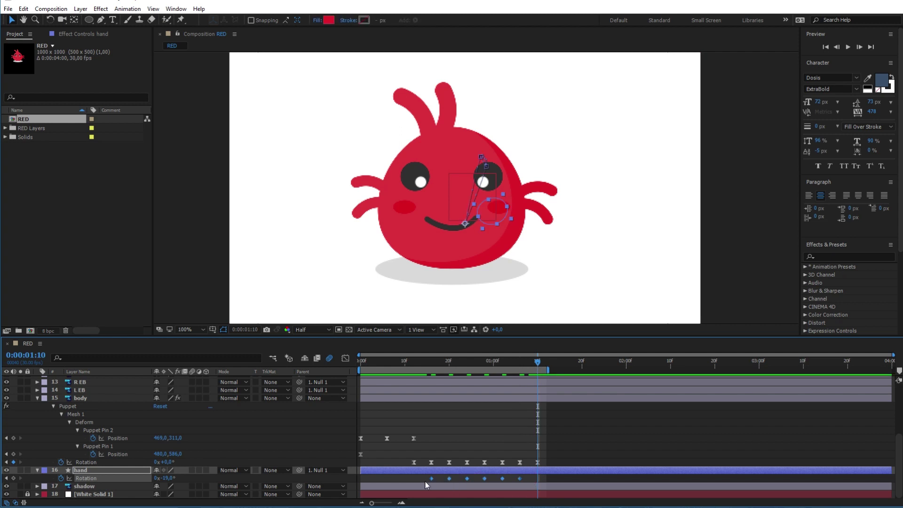
{"action": "key", "text": "F9"}
{"action": "key", "text": "space"}
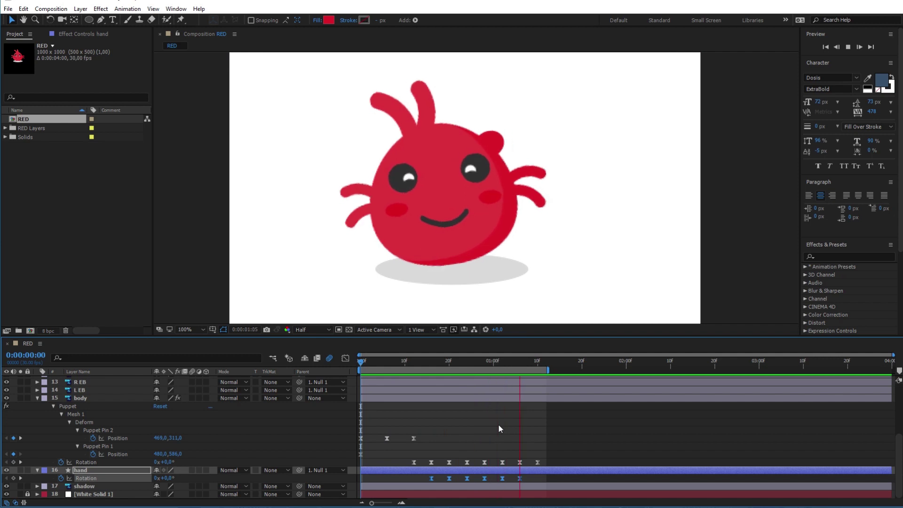
{"action": "key", "text": "space"}
- At 0:00:01:08, move the hand outward to about 72.3, 16.7 so its path curves around the body, and preview the animation
{"action": "key", "text": "u"}
{"action": "left_click_drag", "start_coordinate": [520, 370], "coordinate": [529, 371]}
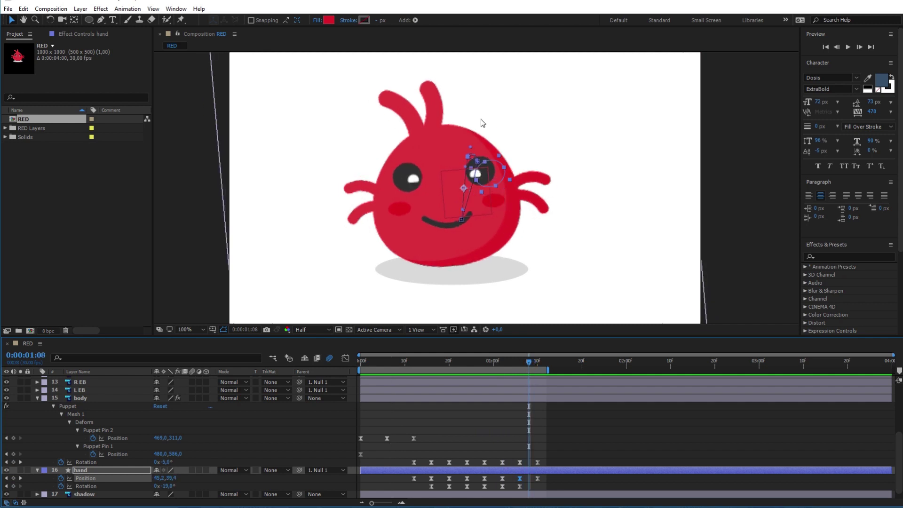
{"action": "left_click_drag", "start_coordinate": [490, 164], "coordinate": [508, 152]}
{"action": "left_click", "coordinate": [529, 363]}
{"action": "key", "text": "space"}
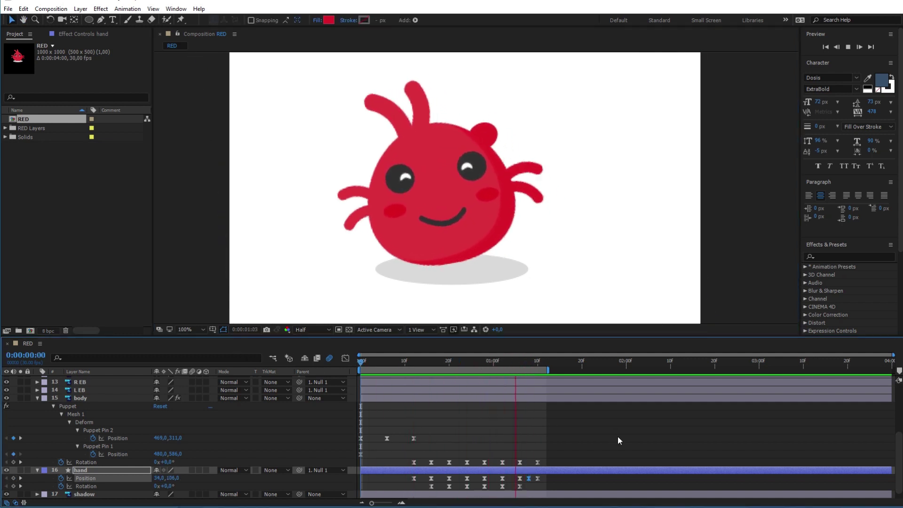
{"action": "key", "text": "space"}
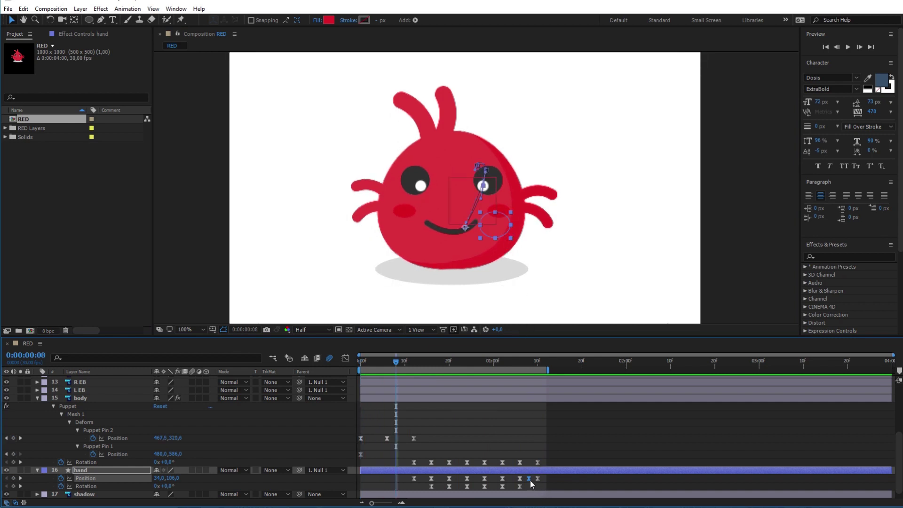
{"action": "mouse_move", "coordinate": [530, 479]}
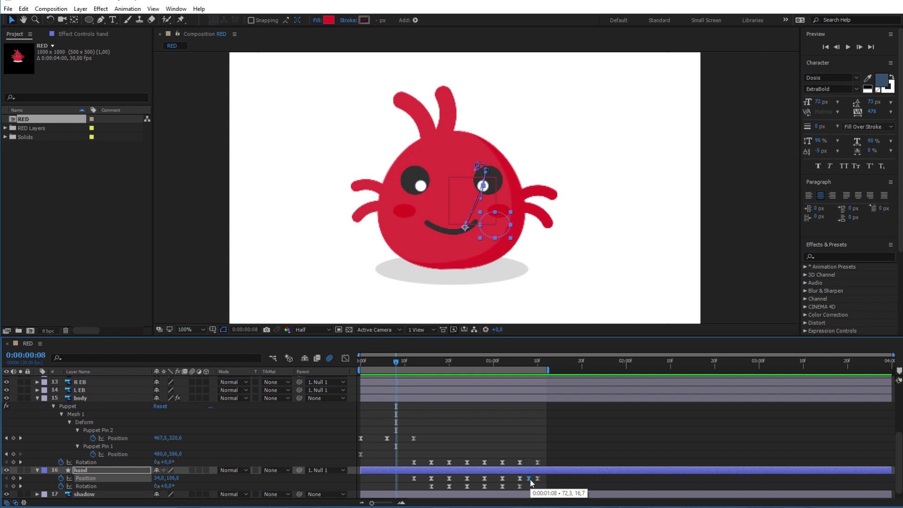
{"action": "key", "text": "space"}
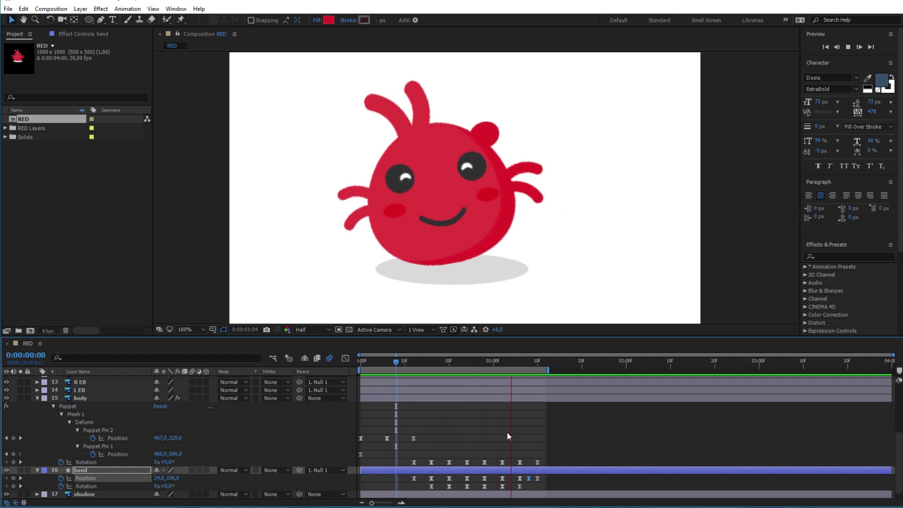
{"action": "key", "text": "space"}
- Return the current time to 0:00:00:00 and collapse the properties of the body and hand layers
{"action": "left_click_drag", "start_coordinate": [404, 361], "coordinate": [343, 357]}
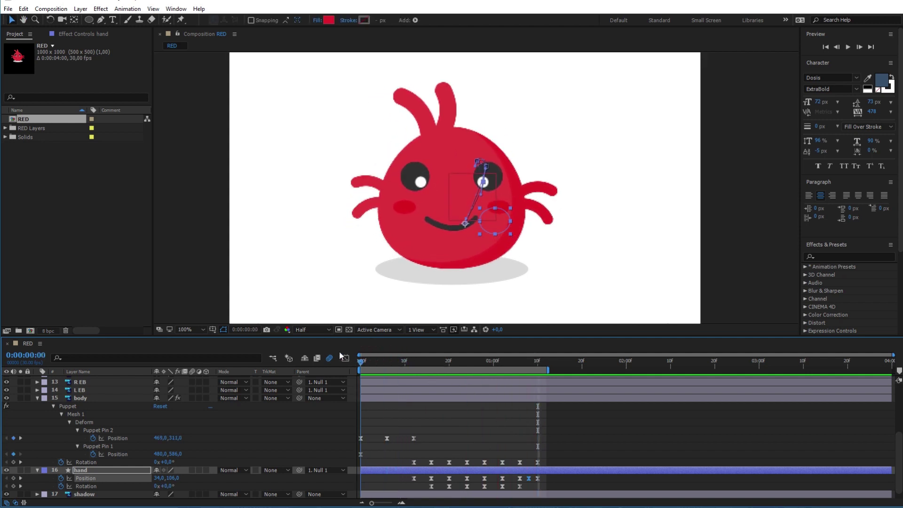
{"action": "left_click_drag", "start_coordinate": [416, 207], "coordinate": [424, 214]}
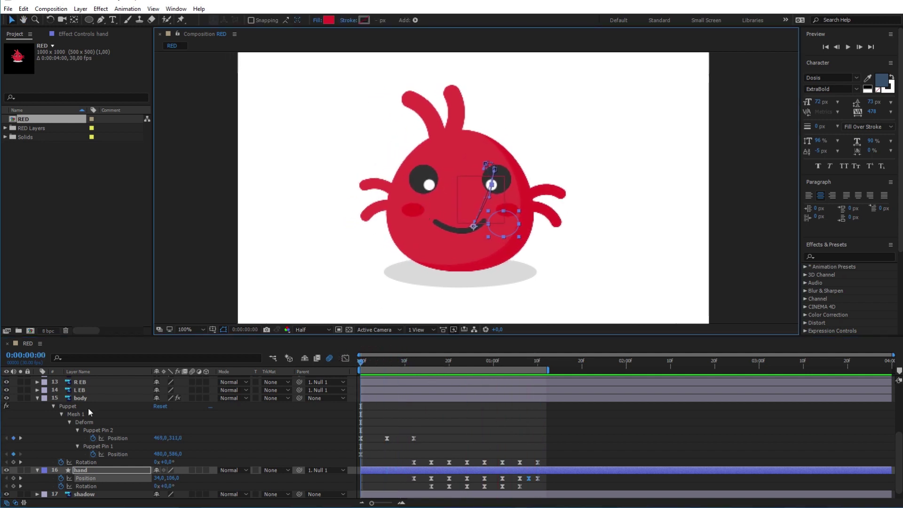
{"action": "left_click", "coordinate": [37, 398]}
{"action": "left_click", "coordinate": [37, 470]}
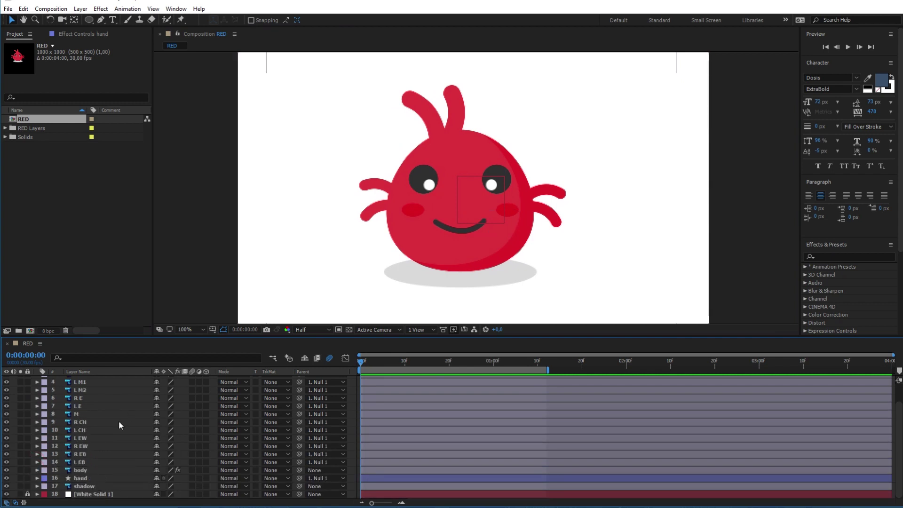
- Place a Puppet pin at the base of the left antenna on the L E layer
{"action": "scroll", "coordinate": [97, 431], "scroll_direction": "up", "scroll_amount": 2}
{"action": "left_click", "coordinate": [79, 430]}
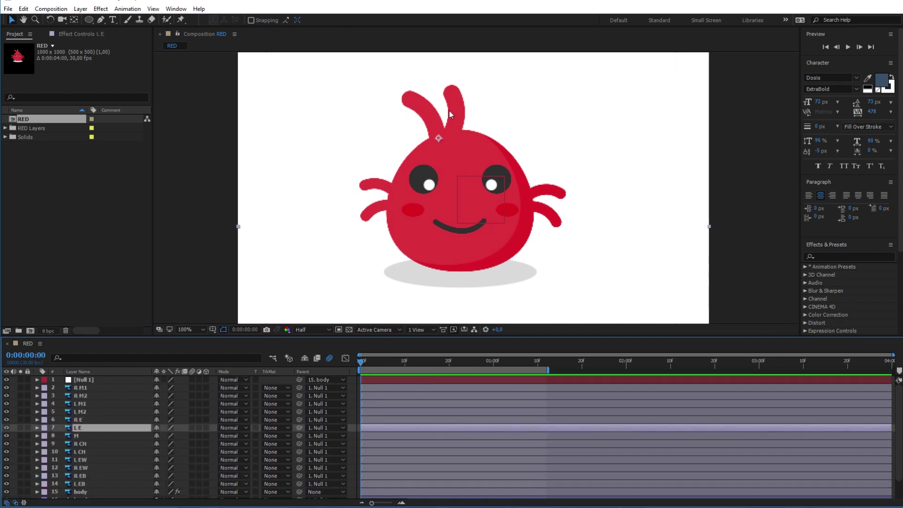
{"action": "scroll", "coordinate": [403, 102], "scroll_direction": "up", "scroll_amount": 4}
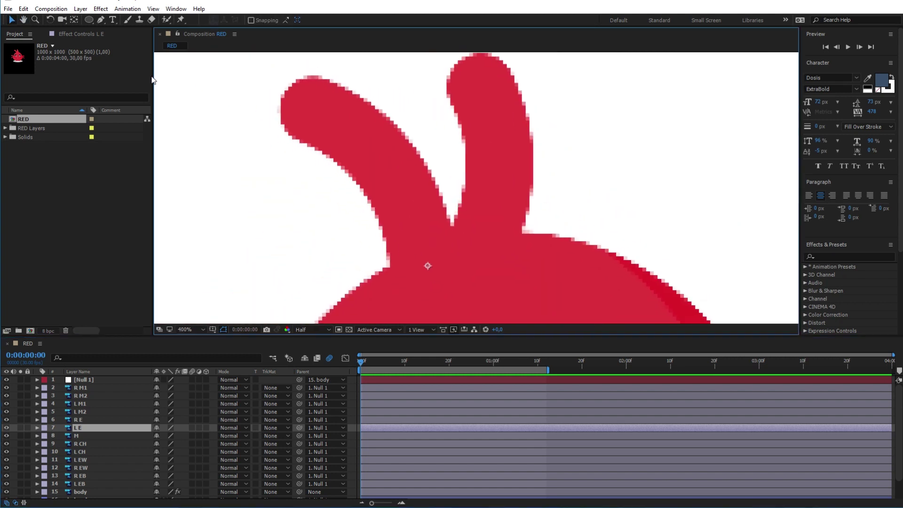
{"action": "left_click", "coordinate": [180, 20]}
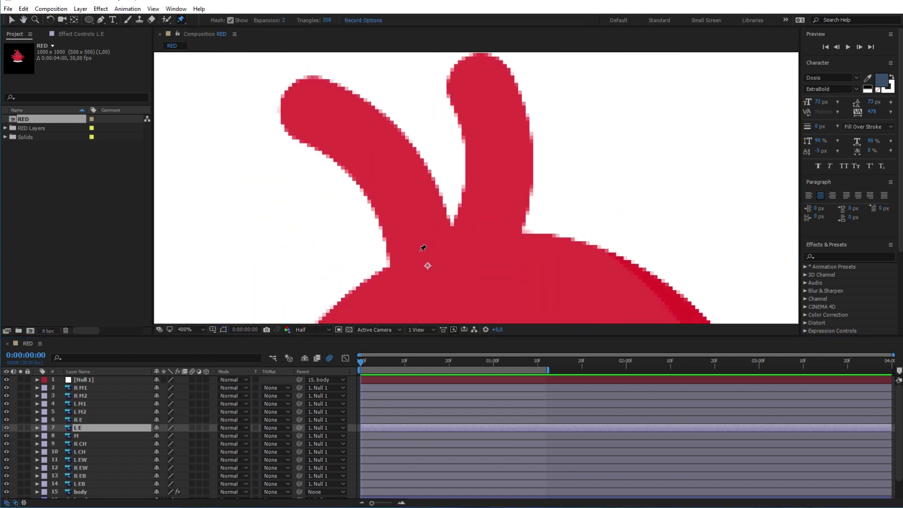
{"action": "left_click", "coordinate": [427, 264]}
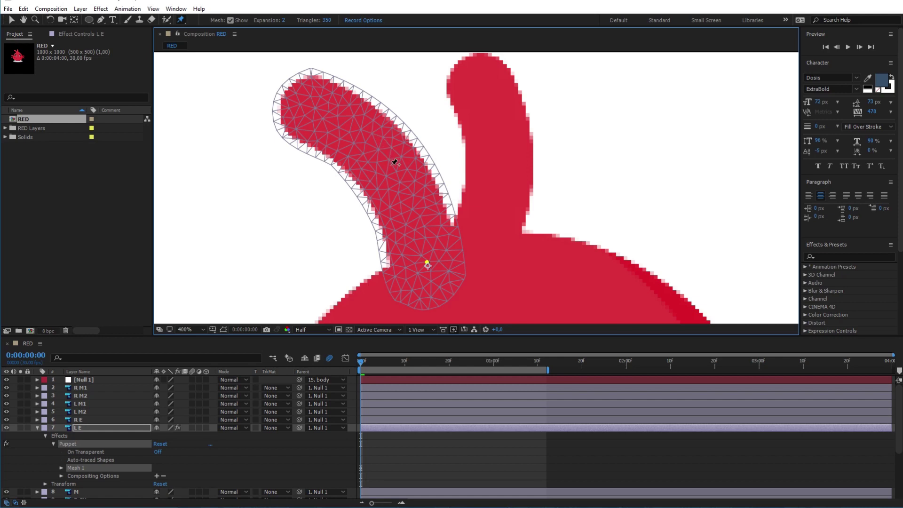
- Add Puppet pins at the middle and tip of the left antenna, and reveal the L E layer's keyframed properties
{"action": "left_click", "coordinate": [390, 163]}
{"action": "left_click", "coordinate": [306, 102]}
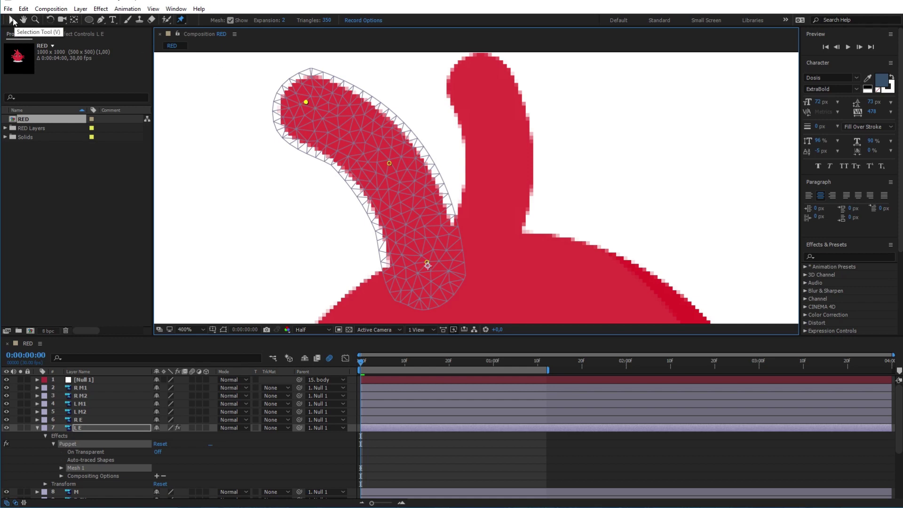
{"action": "left_click", "coordinate": [12, 20]}
{"action": "left_click", "coordinate": [96, 427]}
{"action": "key", "text": "u"}
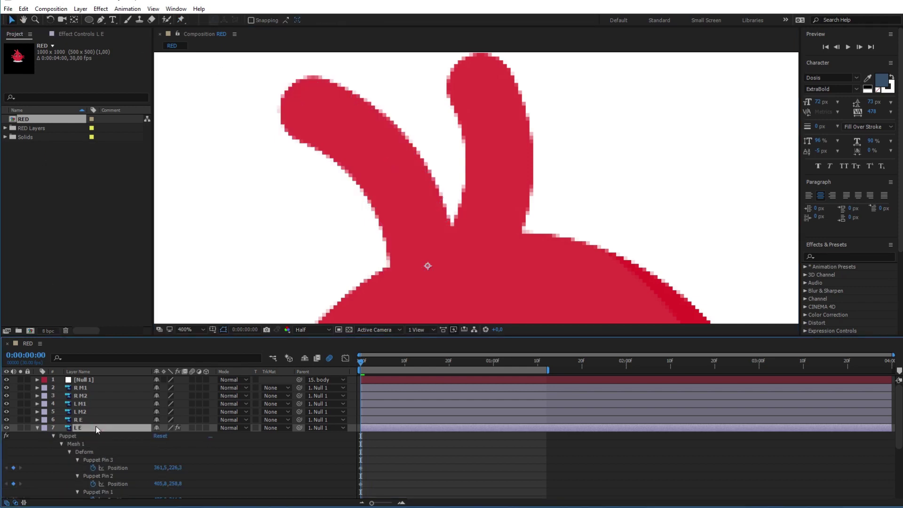
- Reveal the body layer's keyframes and align the current time with its second puppet keyframe at 0:00:00:06
{"action": "scroll", "coordinate": [396, 473], "scroll_direction": "down", "scroll_amount": 1}
{"action": "left_click_drag", "start_coordinate": [365, 358], "coordinate": [378, 361]}
{"action": "scroll", "coordinate": [408, 427], "scroll_direction": "up", "scroll_amount": 1}
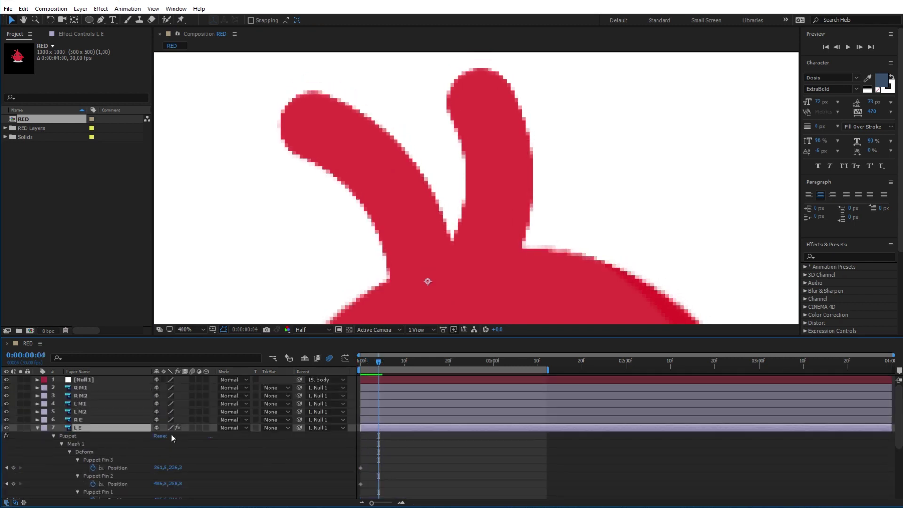
{"action": "scroll", "coordinate": [114, 434], "scroll_direction": "down", "scroll_amount": 4}
{"action": "left_click", "coordinate": [100, 470]}
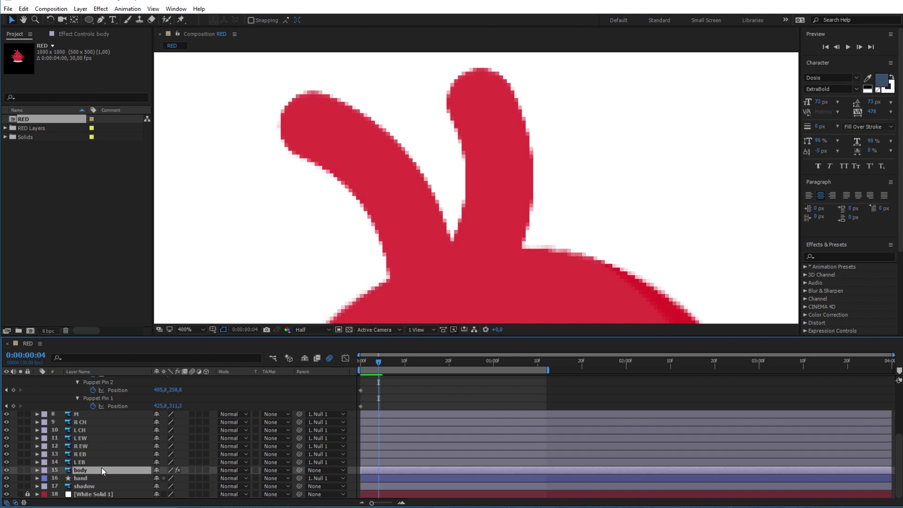
{"action": "key", "text": "u"}
{"action": "left_click_drag", "start_coordinate": [373, 365], "coordinate": [387, 361]}
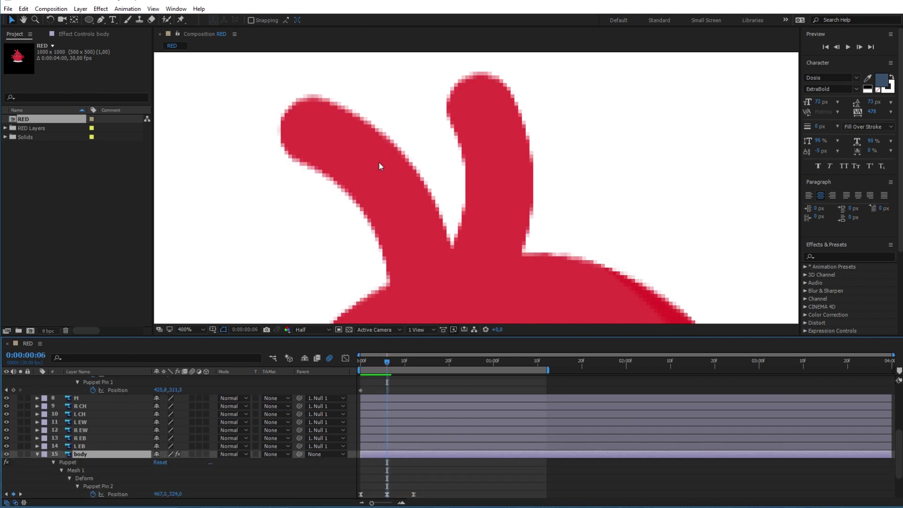
- At 0:00:00:06, move the L E layer's tip pin slightly upward to about 362.8, 221.5
{"action": "scroll", "coordinate": [122, 440], "scroll_direction": "up", "scroll_amount": 4}
{"action": "left_click", "coordinate": [80, 414]}
{"action": "key", "text": "ctrl+p"}
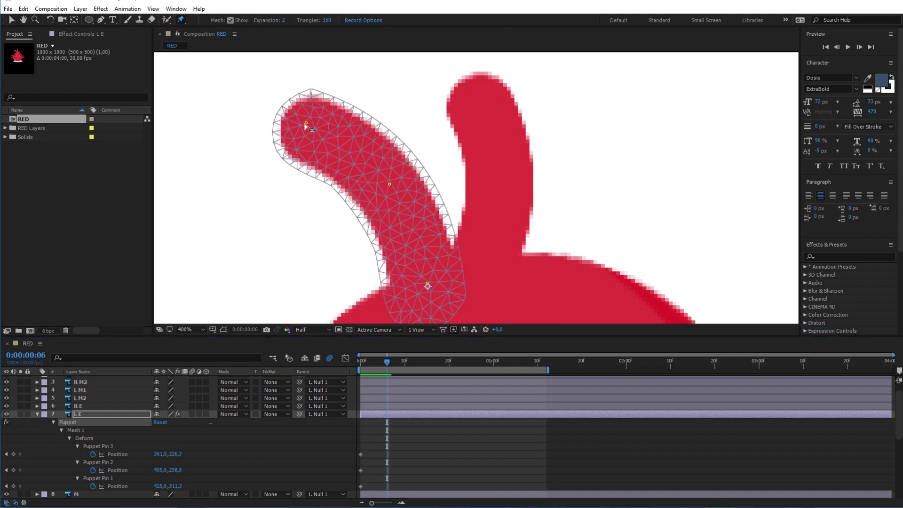
{"action": "left_click_drag", "start_coordinate": [305, 123], "coordinate": [308, 114]}
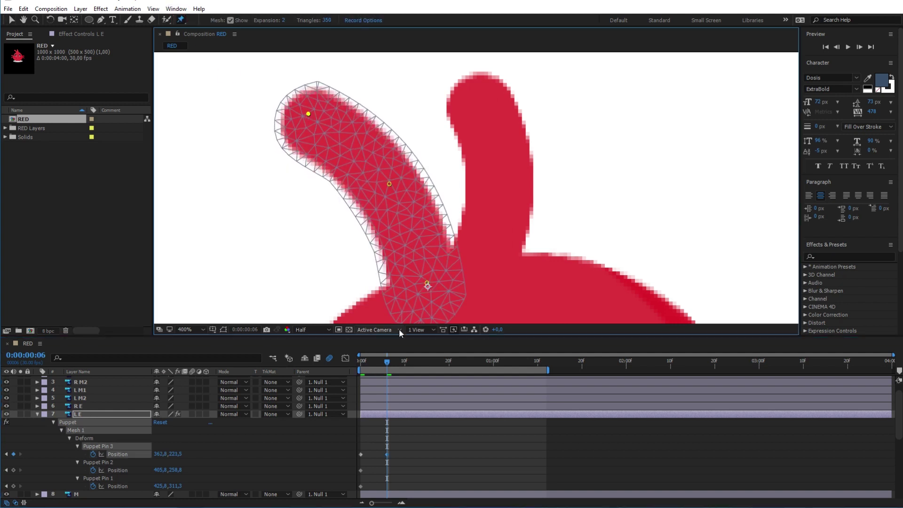
- At 0:00:00:12, move the left antenna's tip pin slightly down and outward, away from the other antenna
{"action": "left_click_drag", "start_coordinate": [390, 367], "coordinate": [409, 366]}
{"action": "scroll", "coordinate": [416, 394], "scroll_direction": "down", "scroll_amount": 5}
{"action": "scroll", "coordinate": [416, 393], "scroll_direction": "up", "scroll_amount": 2}
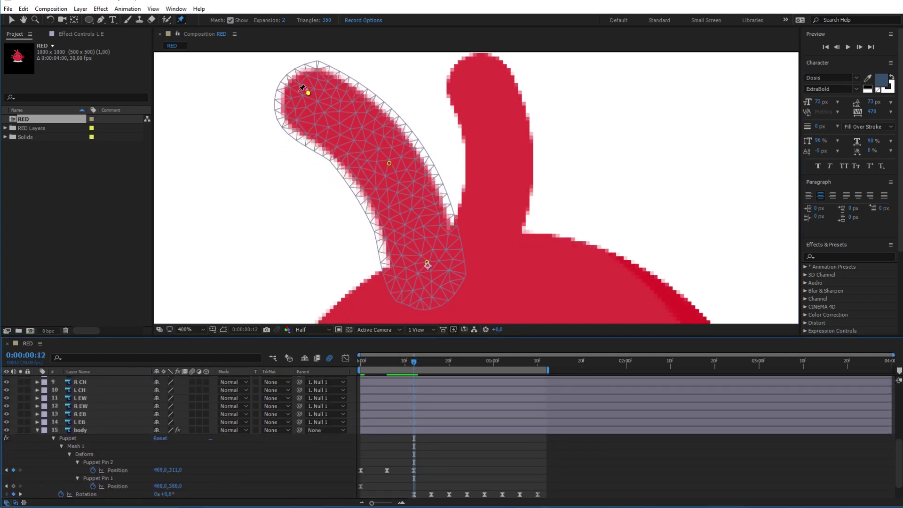
{"action": "left_click_drag", "start_coordinate": [308, 93], "coordinate": [297, 102]}
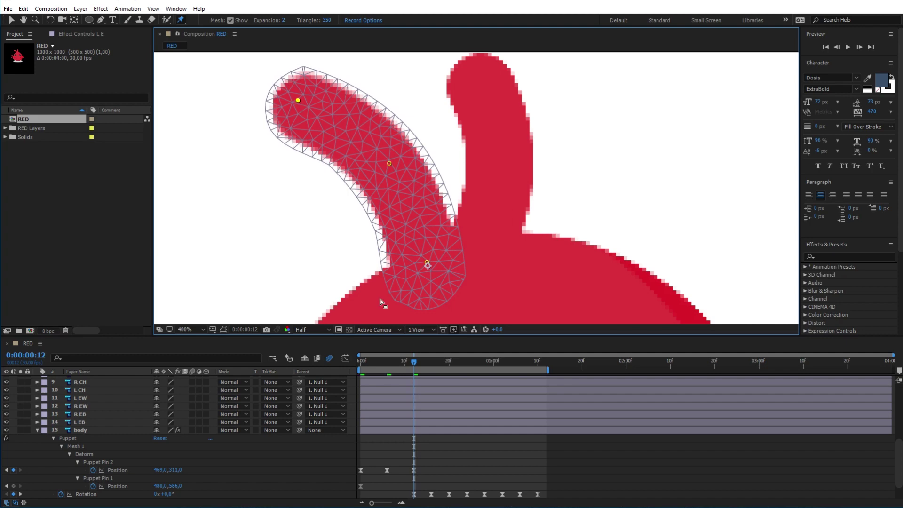
- At 0:00:00:16, move the left antenna's middle pin slightly inward toward the other antenna to bend it
{"action": "mouse_move", "coordinate": [414, 363]}
{"action": "left_mouse_down"}
{"action": "mouse_move", "coordinate": [324, 358]}
{"action": "mouse_move", "coordinate": [431, 363]}
{"action": "left_mouse_up"}
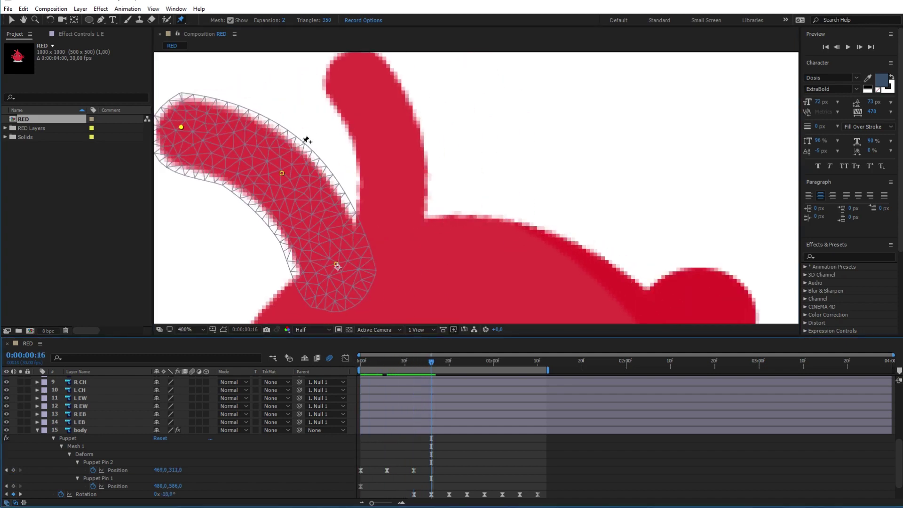
{"action": "left_click_drag", "start_coordinate": [282, 175], "coordinate": [289, 172]}
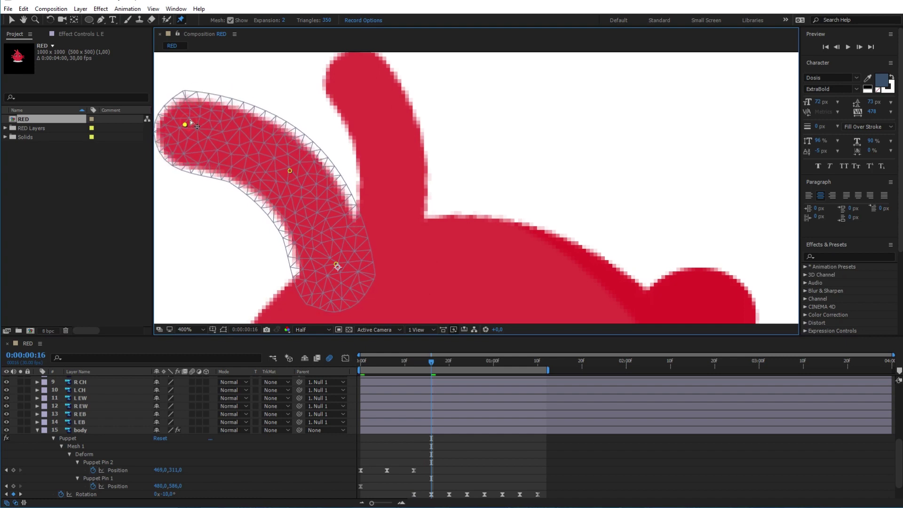
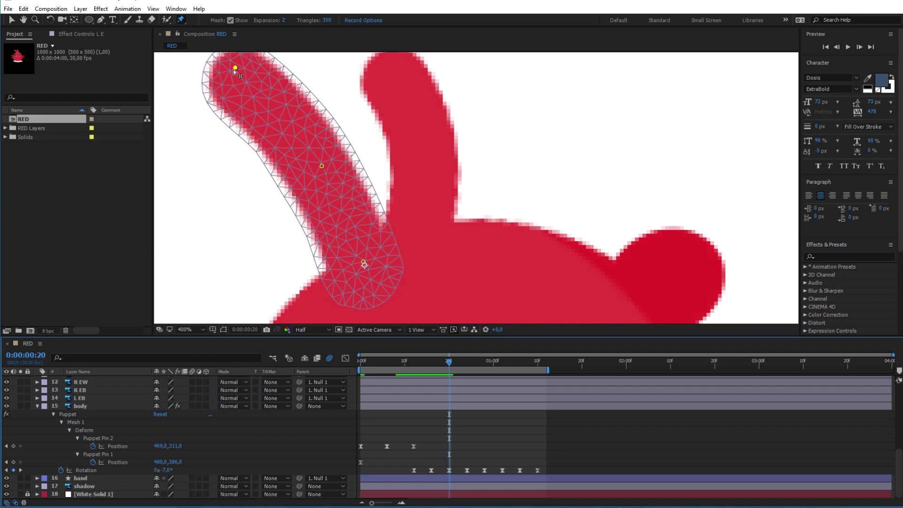
- At 0:00:00:20, move the left antenna's middle pin slightly outward and its tip pin down and outward to about 355.6, 211.2
{"action": "left_click_drag", "start_coordinate": [322, 166], "coordinate": [319, 167]}
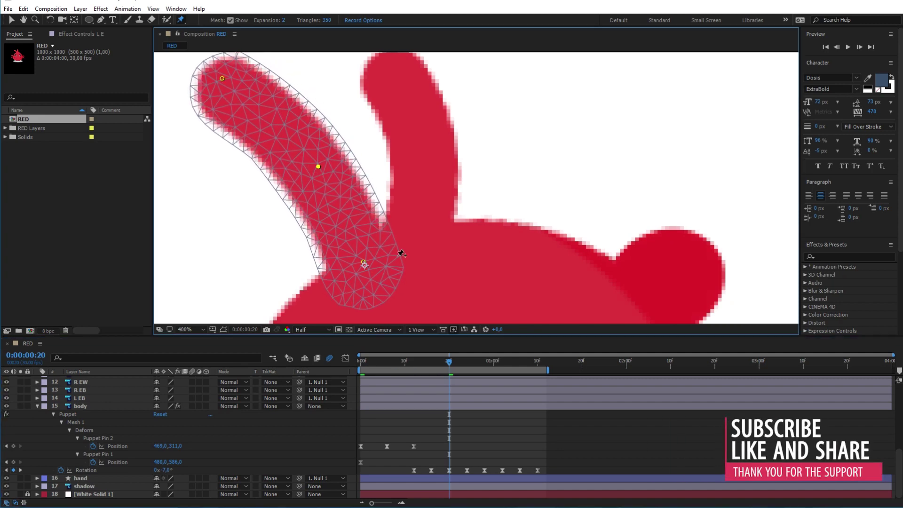
{"action": "mouse_move", "coordinate": [447, 360]}
{"action": "left_mouse_down"}
{"action": "mouse_move", "coordinate": [395, 357]}
{"action": "mouse_move", "coordinate": [464, 351]}
{"action": "mouse_move", "coordinate": [447, 356]}
{"action": "left_mouse_up"}
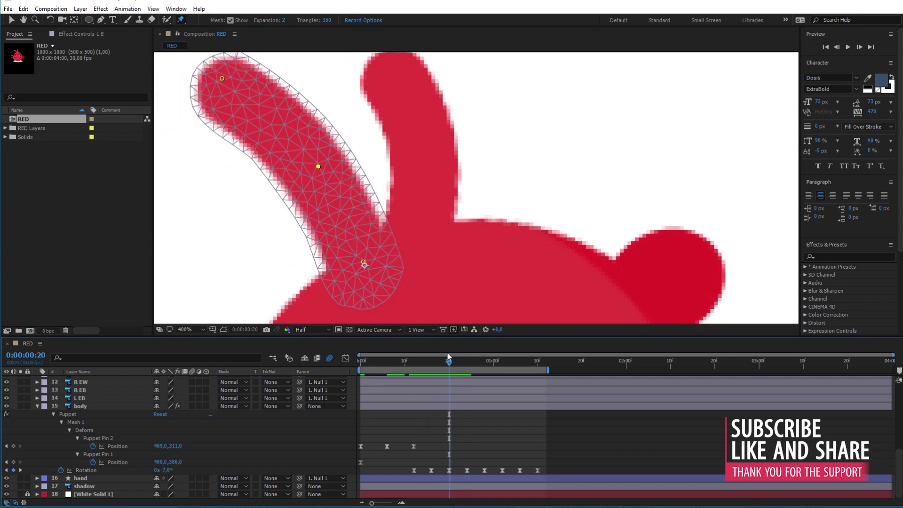
{"action": "left_click_drag", "start_coordinate": [221, 77], "coordinate": [210, 92]}
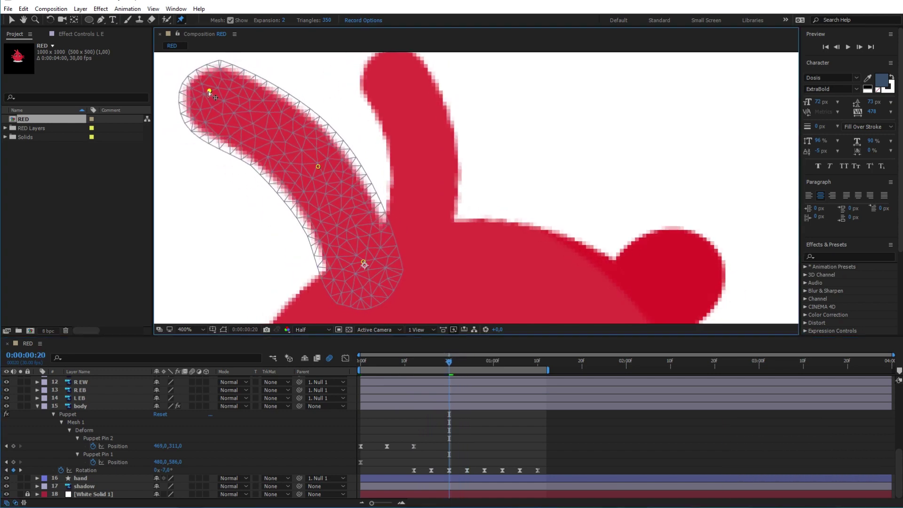
- Copy the L E layer's Puppet Pin 2 and Puppet Pin 3 position keyframes from 0:00:00:16 to 0:00:00:24
{"action": "scroll", "coordinate": [455, 400], "scroll_direction": "up", "scroll_amount": 4}
{"action": "left_click_drag", "start_coordinate": [442, 398], "coordinate": [426, 427]}
{"action": "key", "text": "ctrl+c"}
{"action": "left_click_drag", "start_coordinate": [432, 362], "coordinate": [449, 362]}
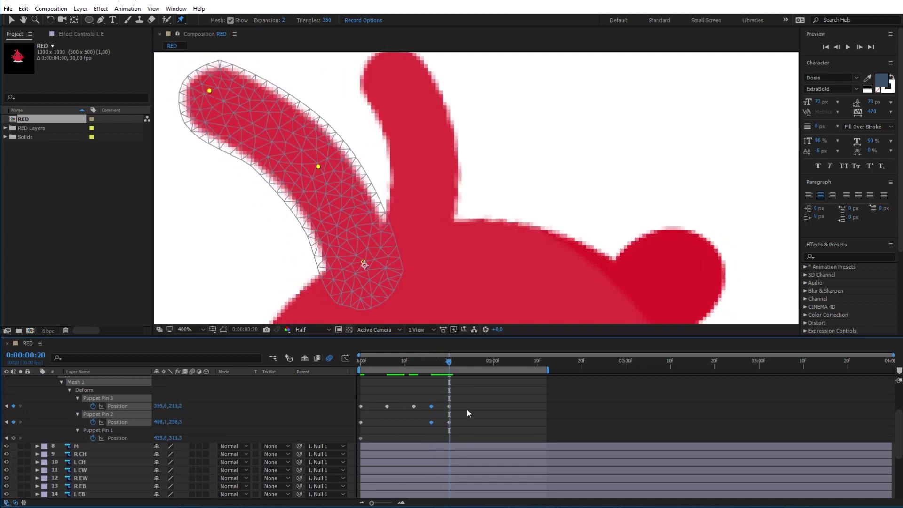
{"action": "scroll", "coordinate": [464, 404], "scroll_direction": "down", "scroll_amount": 4}
{"action": "key", "text": "ctrl+Right"}
{"action": "key", "text": "ctrl+Right"}
{"action": "key", "text": "ctrl+Right"}
{"action": "key", "text": "ctrl+Right"}
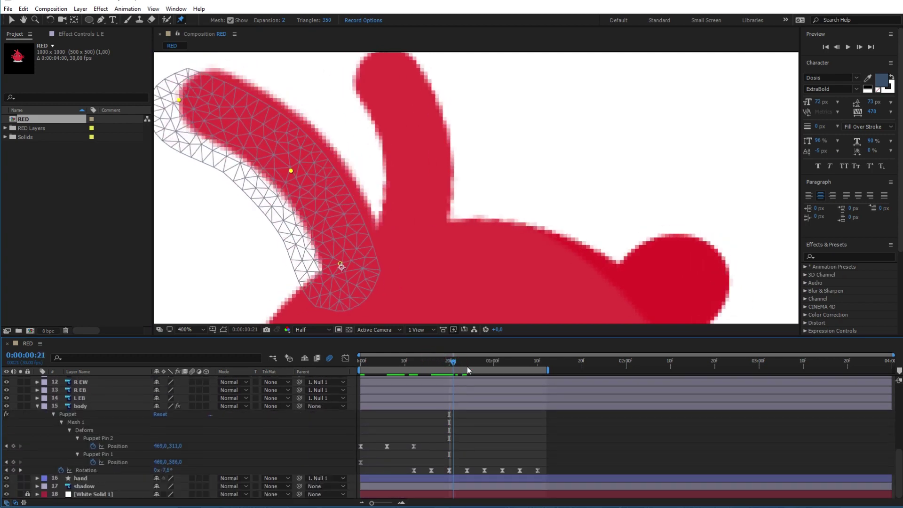
{"action": "key", "text": "ctrl+v"}
- Copy the Puppet Pin 2 and Puppet Pin 3 position keyframes at 0:00:00:20 for reuse at 0:00:00:28
{"action": "scroll", "coordinate": [479, 410], "scroll_direction": "up", "scroll_amount": 4}
{"action": "left_click_drag", "start_coordinate": [444, 397], "coordinate": [456, 424]}
{"action": "key", "text": "ctrl+c"}
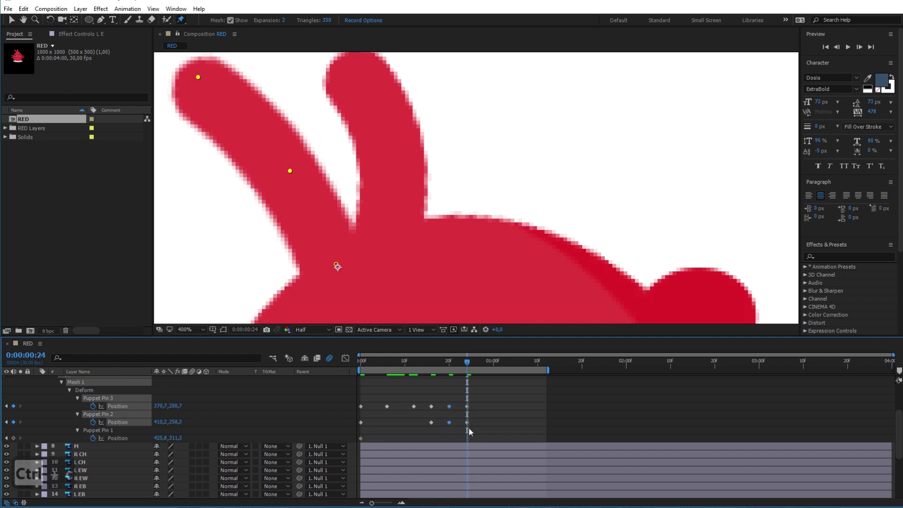
{"action": "scroll", "coordinate": [487, 419], "scroll_direction": "down", "scroll_amount": 3}
{"action": "key", "text": "ctrl+Right"}
{"action": "key", "text": "ctrl+Right"}
{"action": "key", "text": "ctrl+Right"}
{"action": "key", "text": "ctrl+Right"}
{"action": "scroll", "coordinate": [502, 405], "scroll_direction": "up", "scroll_amount": 4}
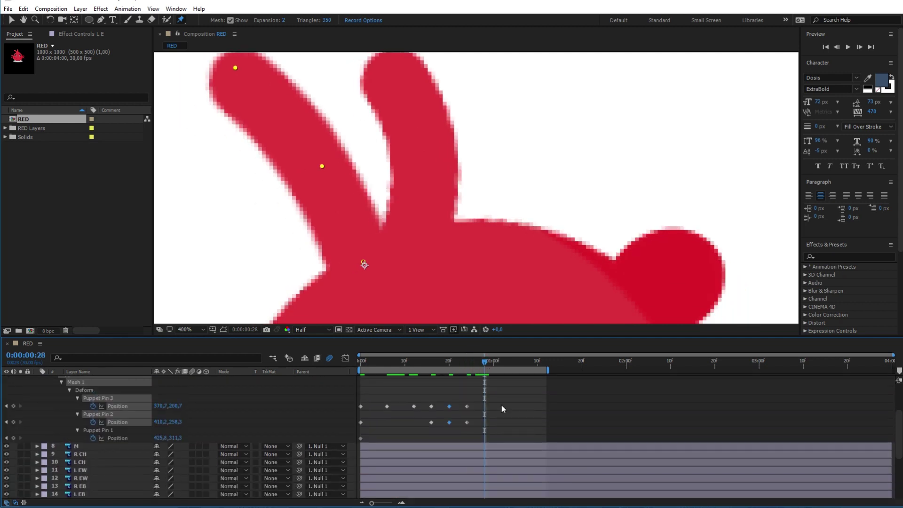
- Duplicate the 0:00:00:24 position keyframes of Puppet Pin 2 and Puppet Pin 3 at 0:00:01:02
{"action": "key", "text": "ctrl+Right"}
{"action": "key", "text": "ctrl+Right"}
{"action": "key", "text": "ctrl+Right"}
{"action": "key", "text": "ctrl+Right"}
{"action": "key", "text": "ctrl+Right"}
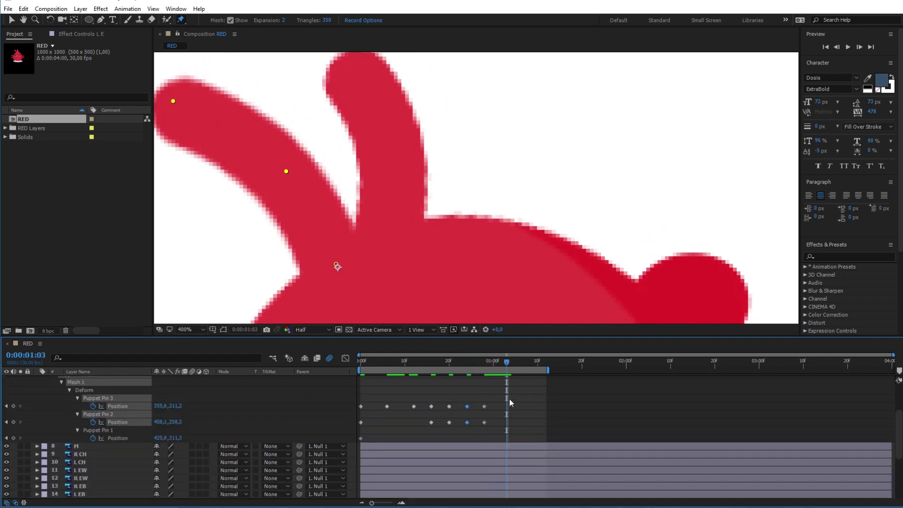
{"action": "scroll", "coordinate": [509, 399], "scroll_direction": "down", "scroll_amount": 3}
{"action": "key", "text": "ctrl+Left"}
{"action": "scroll", "coordinate": [522, 421], "scroll_direction": "up", "scroll_amount": 4}
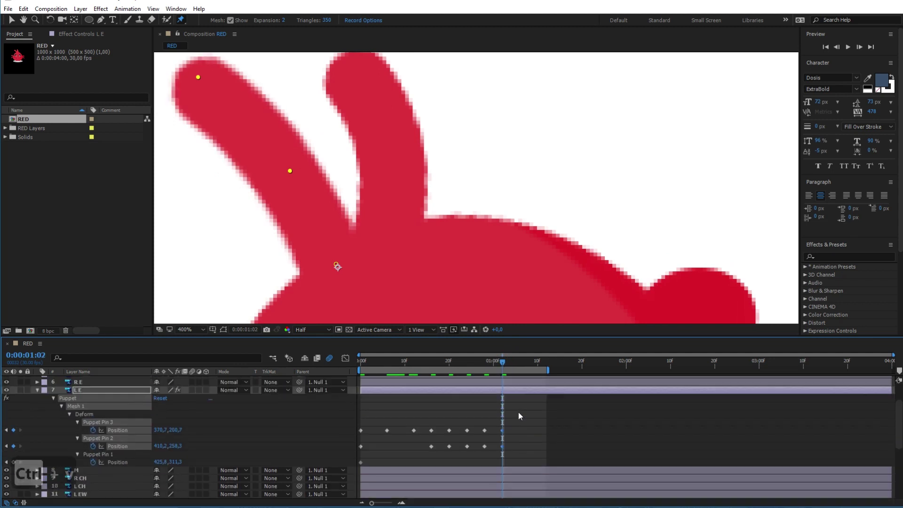
- At 0:00:01:06, move only the left antenna's tip pin down and outward to about 364.6, 203.9
{"action": "mouse_move", "coordinate": [506, 366]}
{"action": "left_mouse_down"}
{"action": "mouse_move", "coordinate": [528, 362]}
{"action": "mouse_move", "coordinate": [521, 362]}
{"action": "left_mouse_up"}
{"action": "scroll", "coordinate": [521, 366], "scroll_direction": "down", "scroll_amount": 5}
{"action": "left_click_drag", "start_coordinate": [197, 78], "coordinate": [195, 84]}
{"action": "key", "text": "ctrl+z"}
{"action": "scroll", "coordinate": [291, 429], "scroll_direction": "up", "scroll_amount": 5}
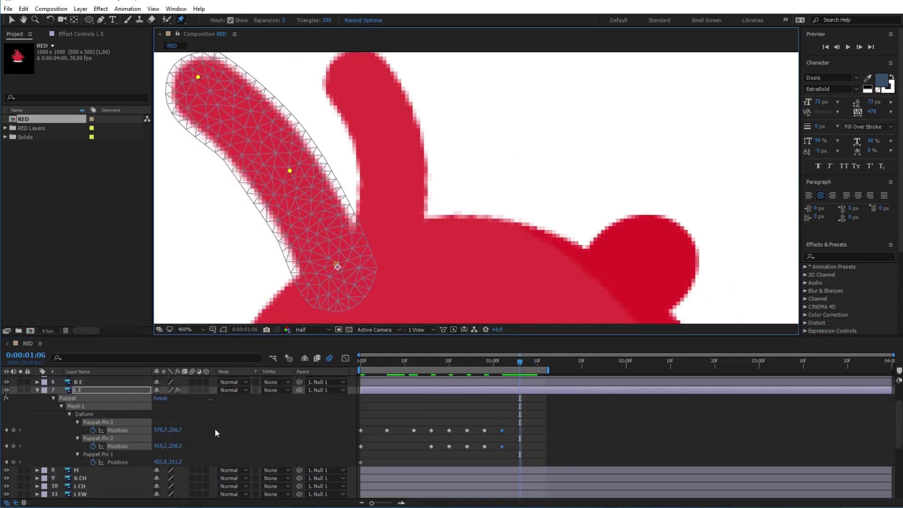
{"action": "left_click", "coordinate": [513, 432]}
{"action": "left_click_drag", "start_coordinate": [195, 77], "coordinate": [188, 85]}
- At 0:00:01:11, move the left antenna's tip pin to about 356.3, 210.7 and its middle pin to about 407.9, 260.8
{"action": "left_click_drag", "start_coordinate": [521, 365], "coordinate": [546, 368]}
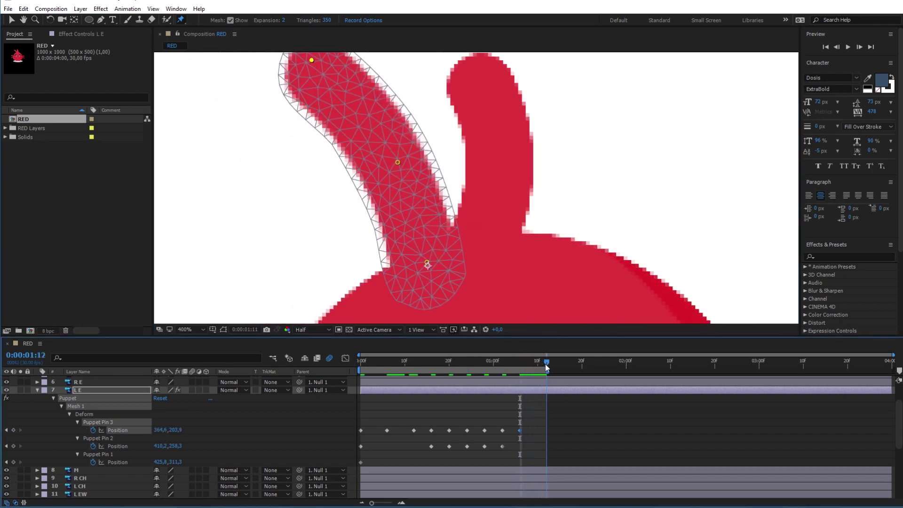
{"action": "left_click_drag", "start_coordinate": [311, 60], "coordinate": [299, 68]}
{"action": "left_click_drag", "start_coordinate": [397, 162], "coordinate": [393, 168]}
{"action": "left_click_drag", "start_coordinate": [299, 67], "coordinate": [295, 73]}
- Extend the end of the work area to about 0:00:01:20
{"action": "left_click_drag", "start_coordinate": [544, 365], "coordinate": [584, 371]}
{"action": "scroll", "coordinate": [572, 419], "scroll_direction": "down", "scroll_amount": 2}
{"action": "scroll", "coordinate": [558, 420], "scroll_direction": "up", "scroll_amount": 2}
- At 0:00:01:15, swing the left antenna inward and upward, with its tip pin near 380.8, 191.9 and middle pin near 416.4, 258.3
{"action": "left_click", "coordinate": [542, 365]}
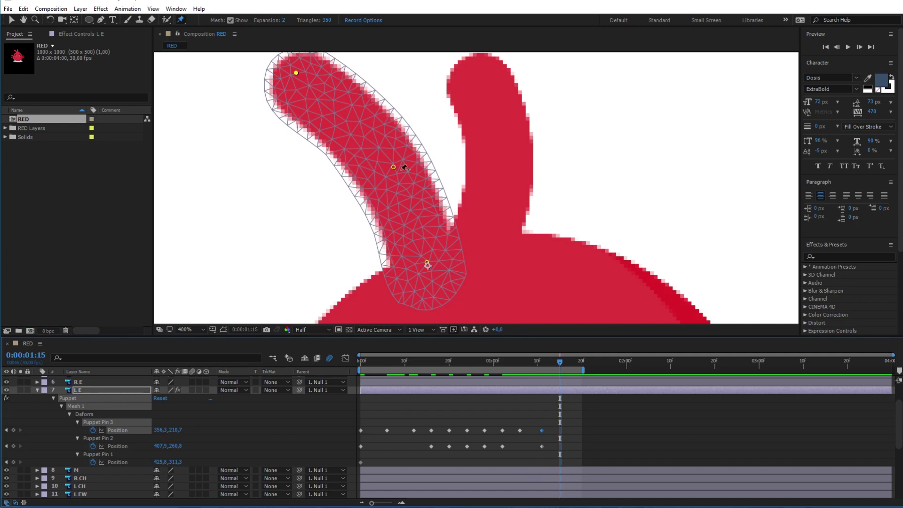
{"action": "left_click_drag", "start_coordinate": [395, 167], "coordinate": [410, 162]}
{"action": "left_click_drag", "start_coordinate": [296, 73], "coordinate": [385, 25]}
{"action": "scroll", "coordinate": [391, 117], "scroll_direction": "up", "scroll_amount": 1}
{"action": "scroll", "coordinate": [391, 117], "scroll_direction": "down", "scroll_amount": 2}
{"action": "left_click_drag", "start_coordinate": [377, 142], "coordinate": [379, 159]}
{"action": "scroll", "coordinate": [379, 163], "scroll_direction": "up", "scroll_amount": 2}
{"action": "left_click_drag", "start_coordinate": [394, 106], "coordinate": [350, 117]}
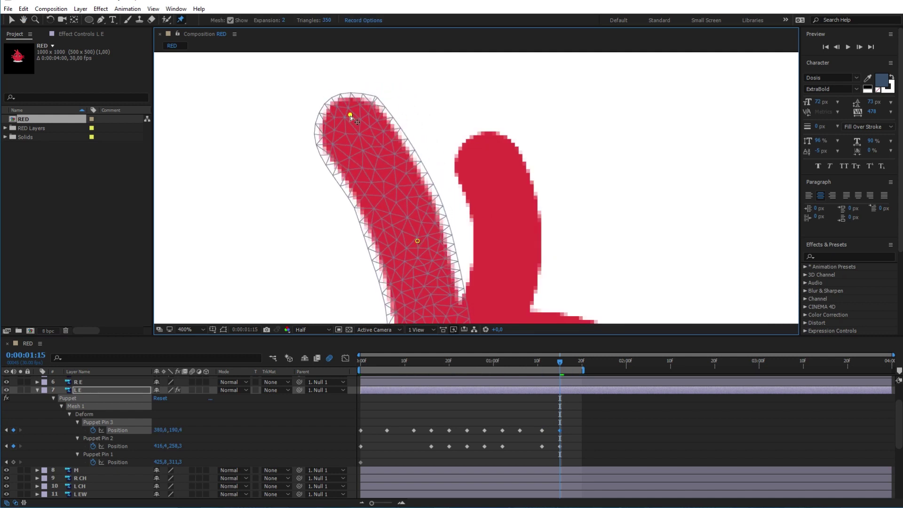
- At 0:00:01:18, move the left antenna's tip pin to about 355.3, 202.2 and its middle pin slightly down and outward
{"action": "left_click_drag", "start_coordinate": [555, 362], "coordinate": [580, 366]}
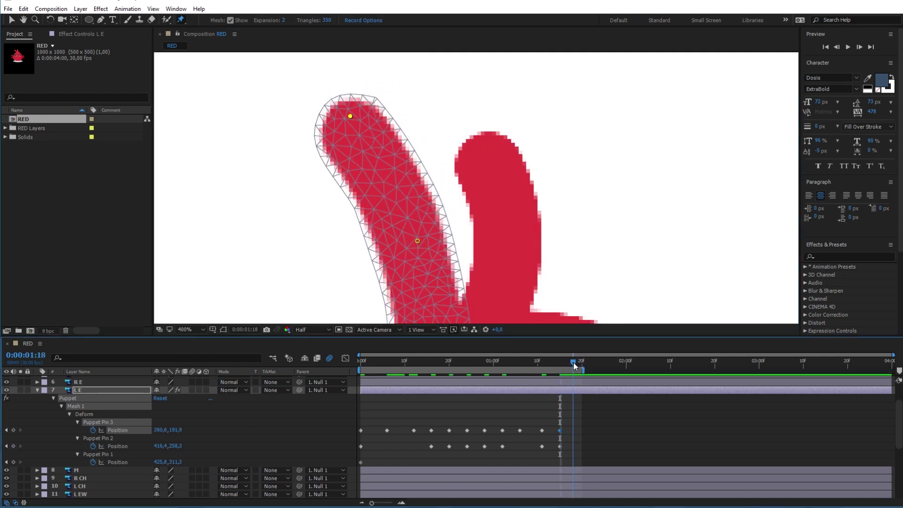
{"action": "left_click_drag", "start_coordinate": [350, 117], "coordinate": [309, 132]}
{"action": "left_click_drag", "start_coordinate": [413, 246], "coordinate": [401, 249]}
{"action": "left_click_drag", "start_coordinate": [309, 131], "coordinate": [302, 135]}
{"action": "scroll", "coordinate": [573, 408], "scroll_direction": "down", "scroll_amount": 3}
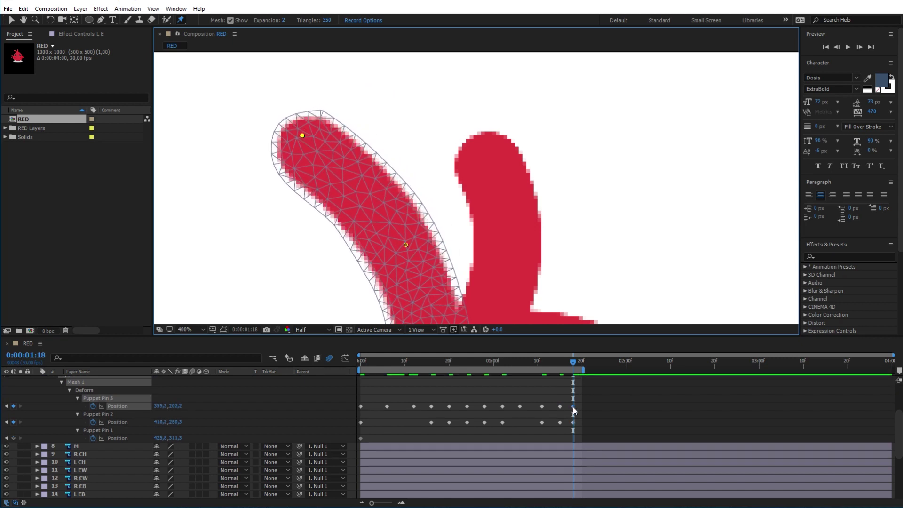
- Extend the work area from the composition's start to about 0:00:01:24 and set the current time to 0:00:01:21
{"action": "left_click_drag", "start_coordinate": [586, 369], "coordinate": [599, 370]}
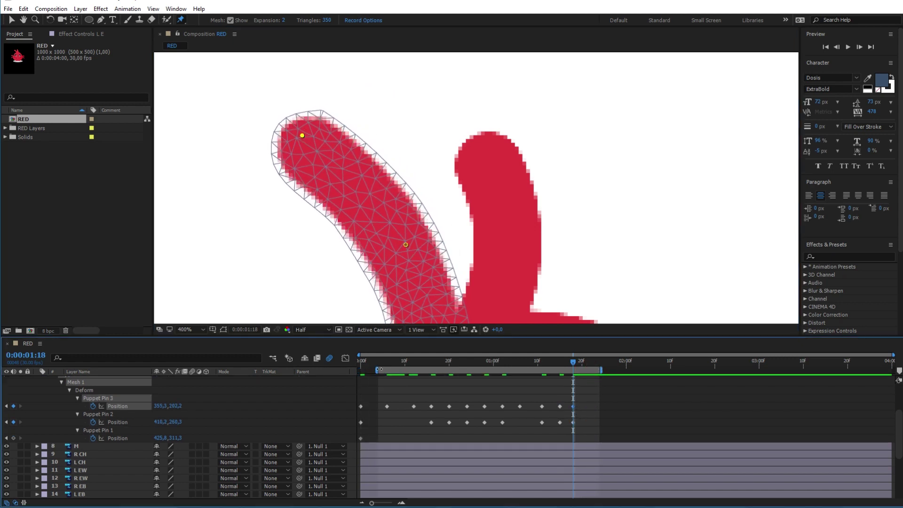
{"action": "left_click_drag", "start_coordinate": [378, 370], "coordinate": [321, 370]}
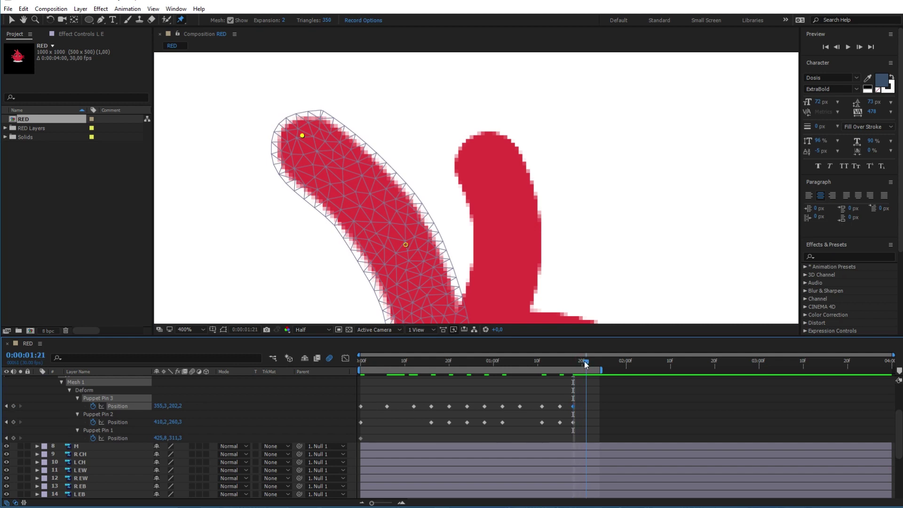
{"action": "mouse_move", "coordinate": [573, 365]}
{"action": "left_mouse_down"}
{"action": "mouse_move", "coordinate": [558, 365]}
{"action": "mouse_move", "coordinate": [582, 366]}
{"action": "left_mouse_up"}
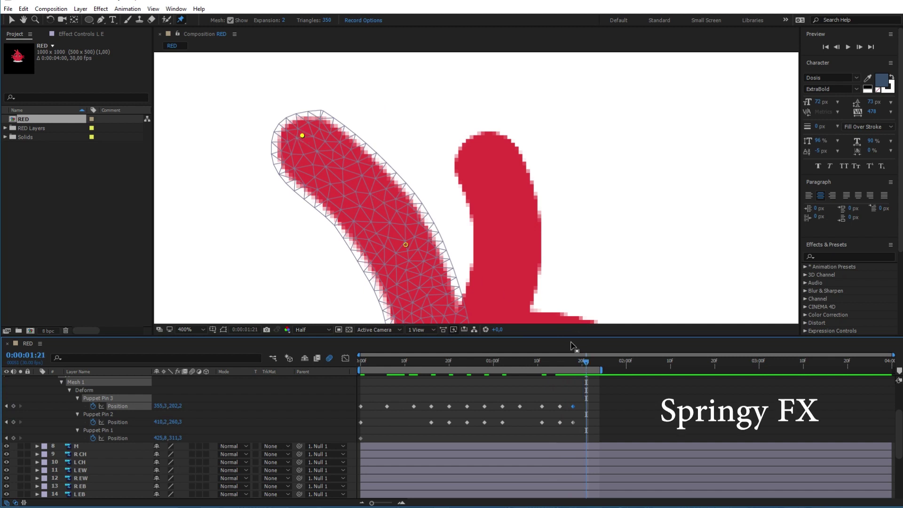
{"action": "mouse_move", "coordinate": [581, 365]}
{"action": "left_mouse_down"}
{"action": "mouse_move", "coordinate": [559, 366]}
{"action": "mouse_move", "coordinate": [590, 369]}
{"action": "left_mouse_up"}
- Key the antenna's middle and tip pins at 0:00:01:21, replacing their positions with copies of the first Puppet Pin 2 and Puppet Pin 3 keyframes
{"action": "left_click_drag", "start_coordinate": [408, 246], "coordinate": [413, 246]}
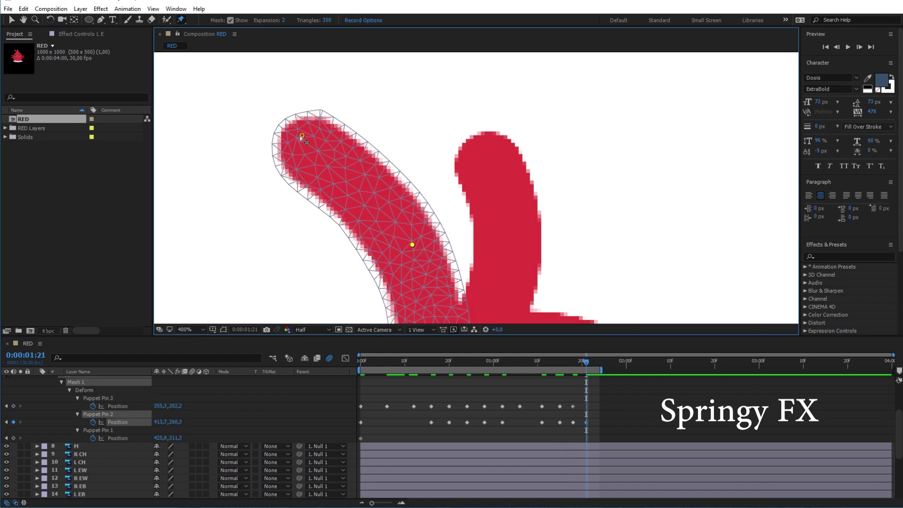
{"action": "left_click_drag", "start_coordinate": [303, 136], "coordinate": [309, 137]}
{"action": "left_click", "coordinate": [364, 408]}
{"action": "left_click_drag", "start_coordinate": [371, 396], "coordinate": [358, 430]}
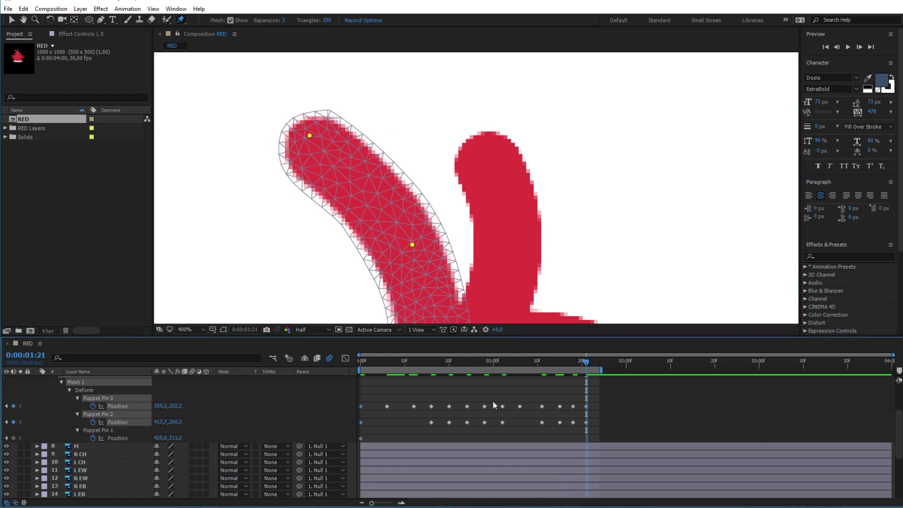
{"action": "left_click_drag", "start_coordinate": [590, 401], "coordinate": [583, 426]}
{"action": "key", "text": "ctrl+v"}
- Zoom out to 200% and play back the character's antenna animation
{"action": "left_click_drag", "start_coordinate": [586, 364], "coordinate": [551, 363]}
{"action": "scroll", "coordinate": [459, 202], "scroll_direction": "down", "scroll_amount": 1}
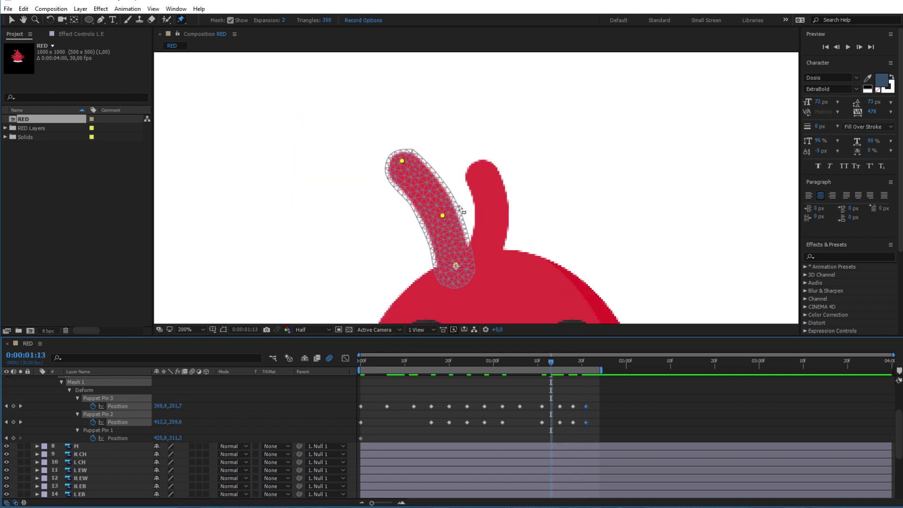
{"action": "key", "text": "space"}
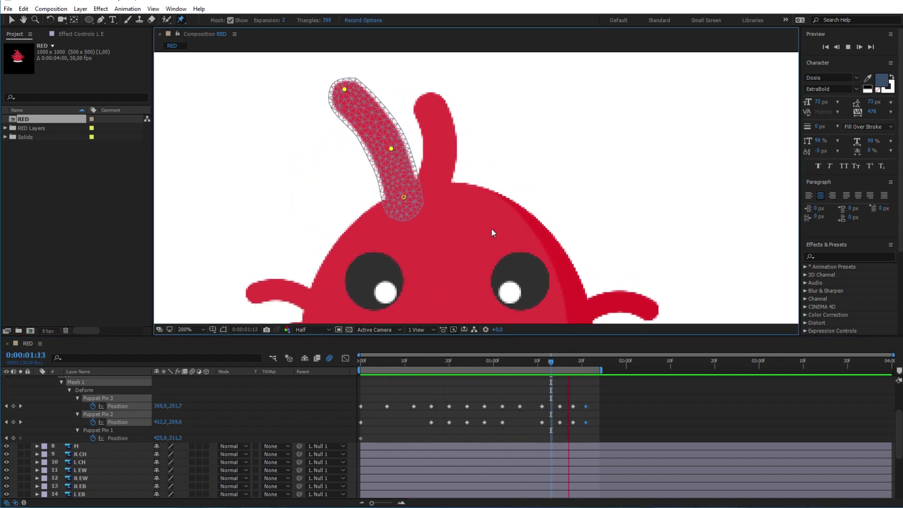
{"action": "key", "text": "space"}
- Retime the last three pairs of antenna pin keyframes to 0:00:01:14, 0:00:01:18 and 0:00:01:22, and preview the motion
{"action": "scroll", "coordinate": [581, 420], "scroll_direction": "up", "scroll_amount": 1}
{"action": "mouse_move", "coordinate": [570, 421]}
{"action": "left_mouse_down"}
{"action": "mouse_move", "coordinate": [577, 440]}
{"action": "mouse_move", "coordinate": [572, 435]}
{"action": "left_mouse_up"}
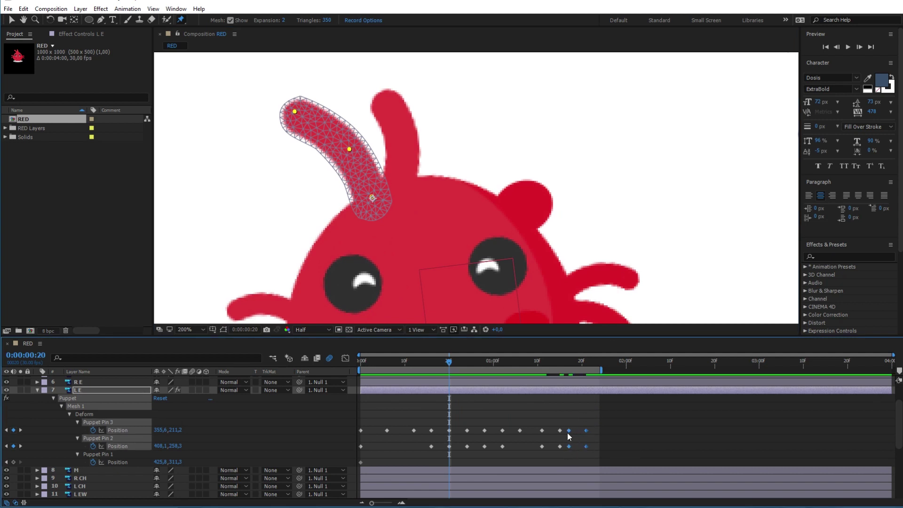
{"action": "mouse_move", "coordinate": [560, 432]}
{"action": "left_mouse_down"}
{"action": "mouse_move", "coordinate": [567, 449]}
{"action": "mouse_move", "coordinate": [573, 431]}
{"action": "left_mouse_up"}
{"action": "key", "text": "space"}
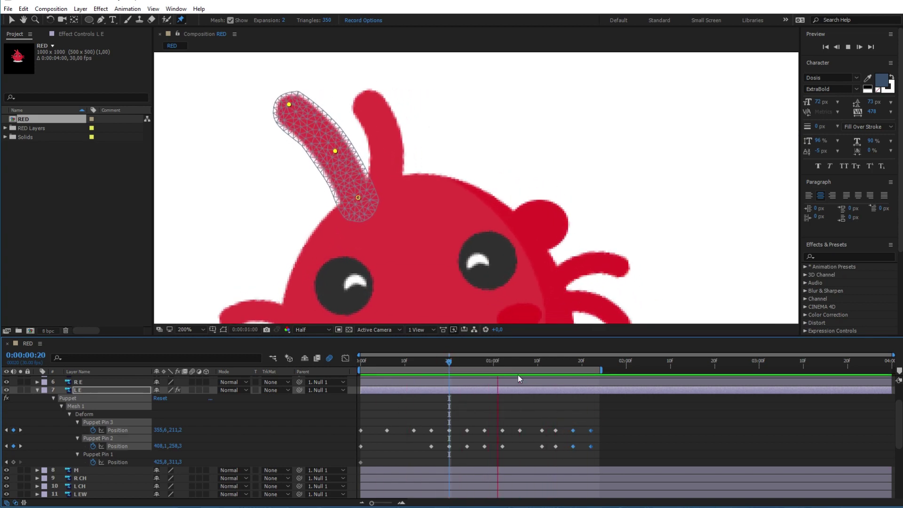
{"action": "key", "text": "space"}
- Apply Easy Ease to all of the L E layer's puppet-pin position keyframes and preview the animation from the start
{"action": "left_click_drag", "start_coordinate": [601, 413], "coordinate": [358, 469]}
{"action": "key", "text": "F9"}
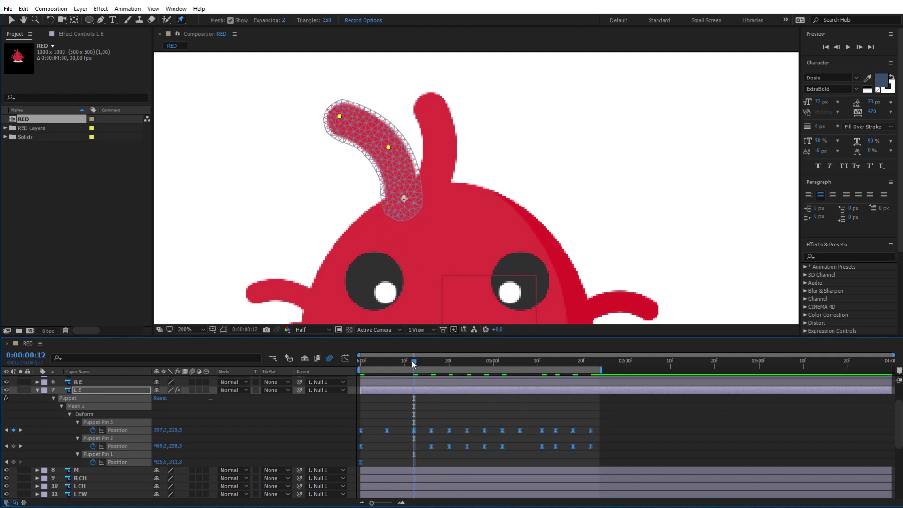
{"action": "key", "text": "Home"}
{"action": "key", "text": "space"}
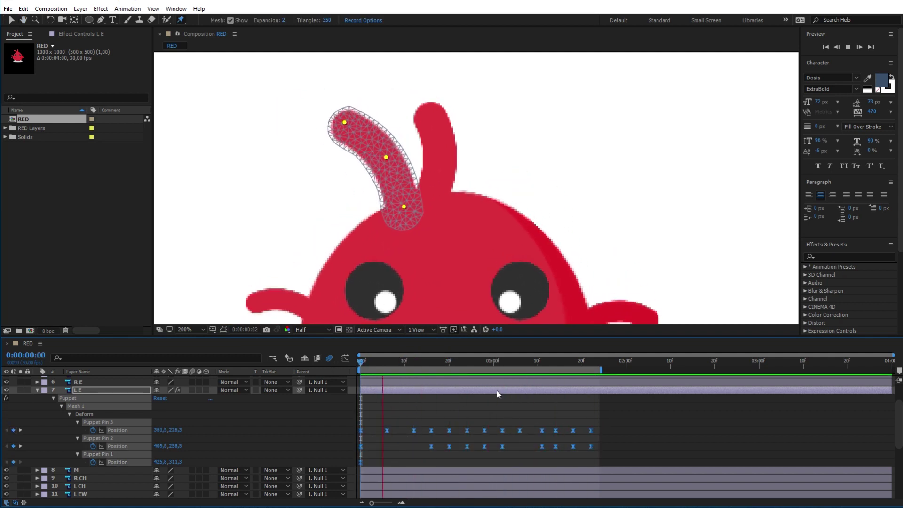
{"action": "key", "text": "space"}
- At 0:00:01:14, lower the left antenna's tip pin slightly outward and shift its middle pin slightly outward
{"action": "left_click_drag", "start_coordinate": [569, 362], "coordinate": [573, 366]}
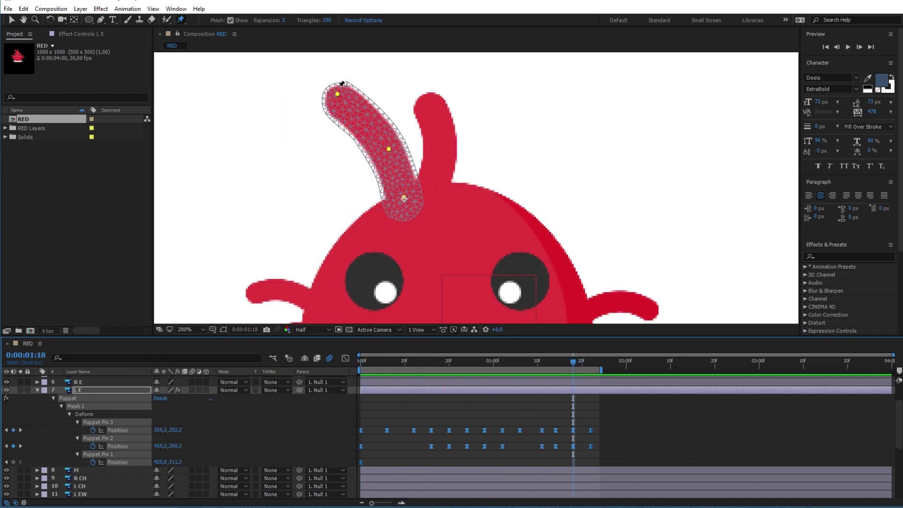
{"action": "left_click", "coordinate": [573, 430]}
{"action": "left_click", "coordinate": [573, 430]}
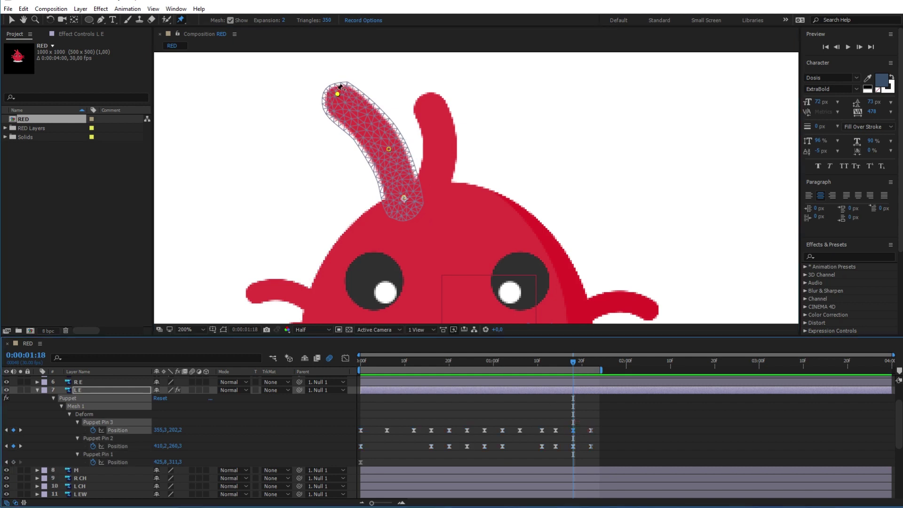
{"action": "key", "text": "Page_Up"}
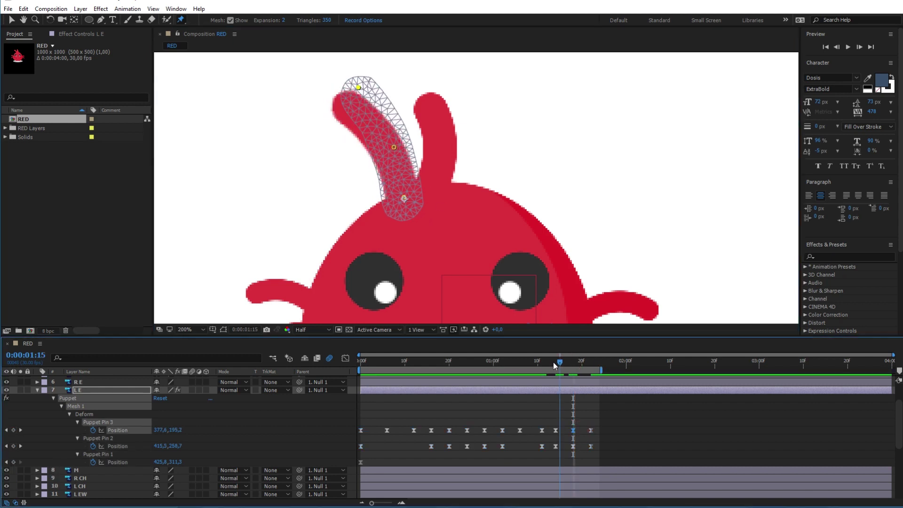
{"action": "mouse_move", "coordinate": [543, 366]}
{"action": "left_mouse_down"}
{"action": "mouse_move", "coordinate": [522, 367]}
{"action": "mouse_move", "coordinate": [568, 368]}
{"action": "mouse_move", "coordinate": [559, 369]}
{"action": "left_mouse_up"}
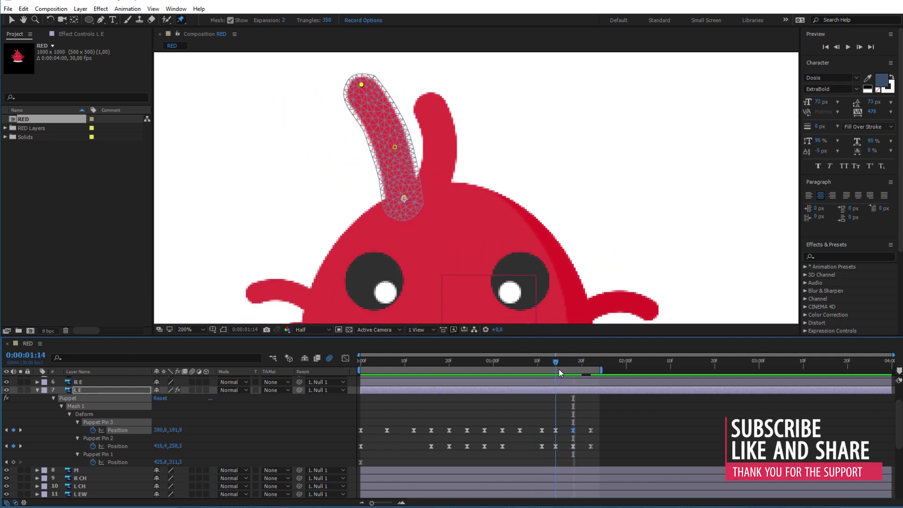
{"action": "left_click_drag", "start_coordinate": [361, 86], "coordinate": [358, 94]}
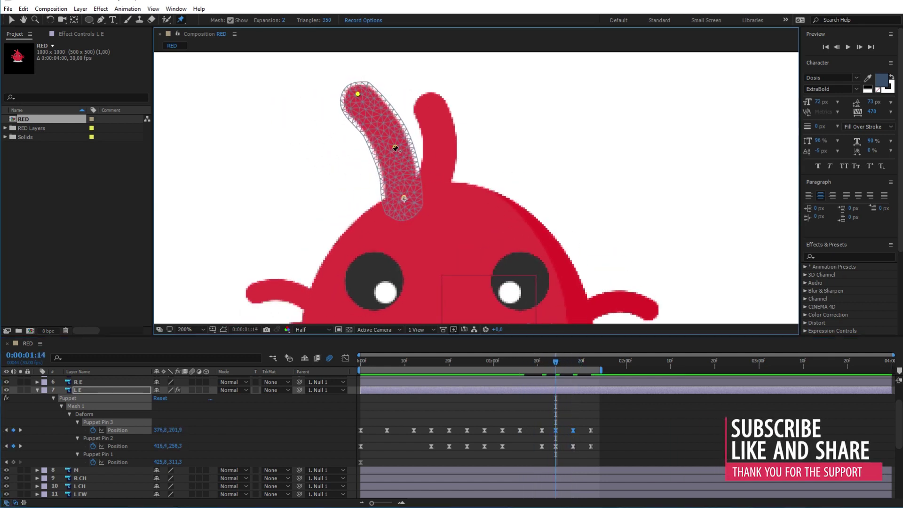
{"action": "left_click_drag", "start_coordinate": [395, 149], "coordinate": [386, 148]}
- Play the antenna animation from the start of the composition
{"action": "key", "text": "Home"}
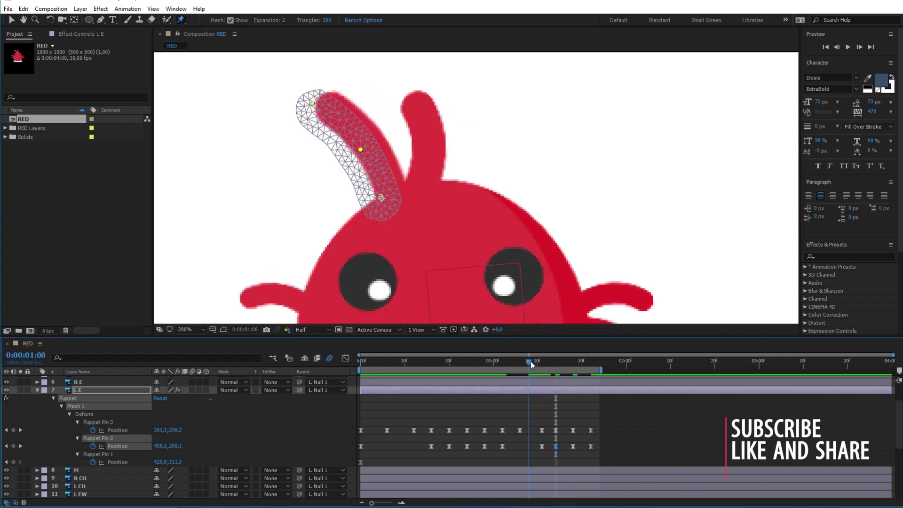
{"action": "key", "text": "space"}
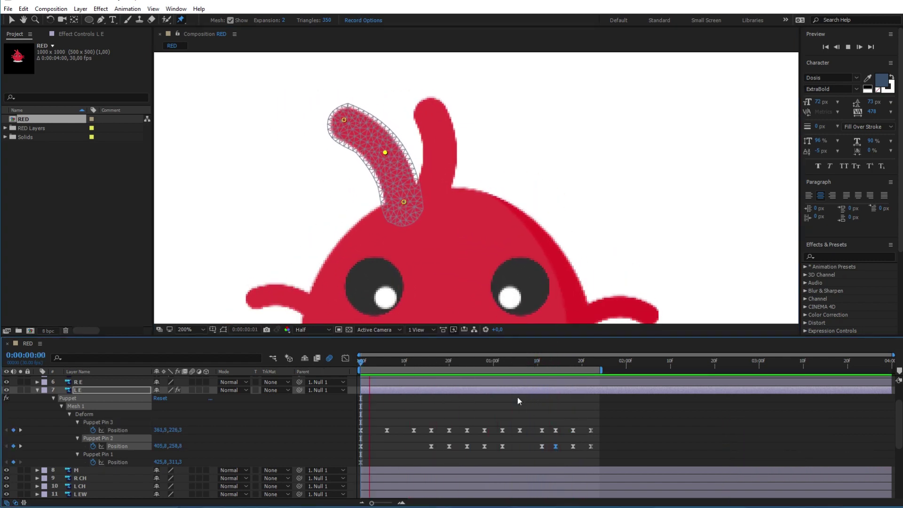
{"action": "key", "text": "space"}
- Move the last two pairs of antenna pin keyframes earlier to 0:00:01:17 and 0:00:01:20, and preview the timing
{"action": "left_click_drag", "start_coordinate": [597, 418], "coordinate": [582, 446]}
{"action": "key", "text": "space"}
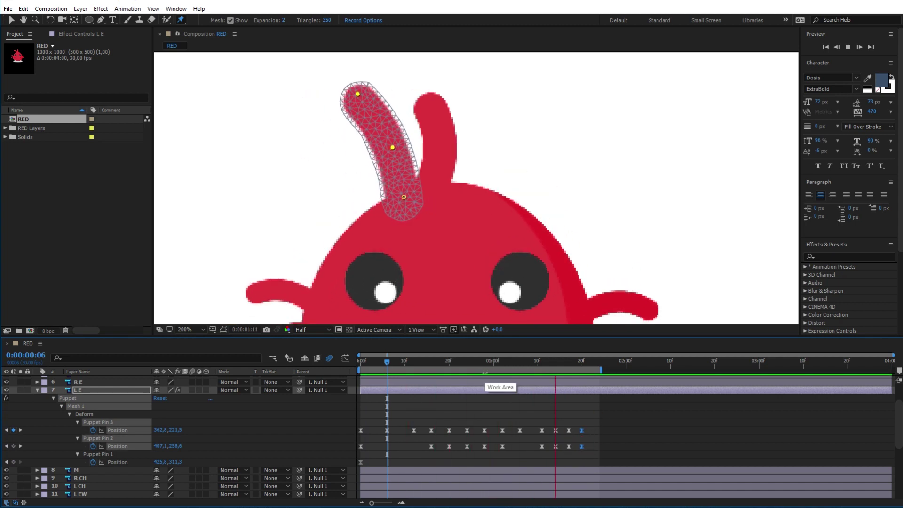
{"action": "key", "text": "space"}
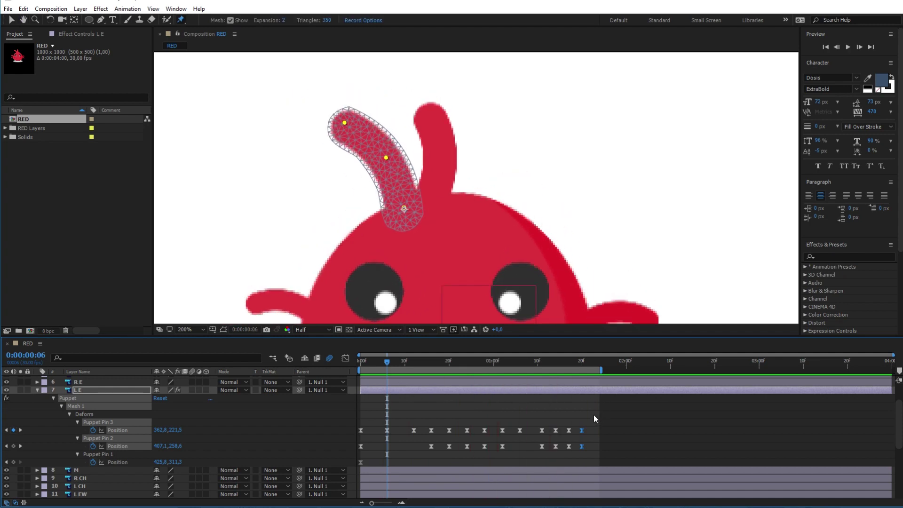
- At 0:00:01:17, lower the left antenna's tip pin slightly, shift its middle pin slightly inward and down, and play the result
{"action": "left_click_drag", "start_coordinate": [498, 362], "coordinate": [543, 363]}
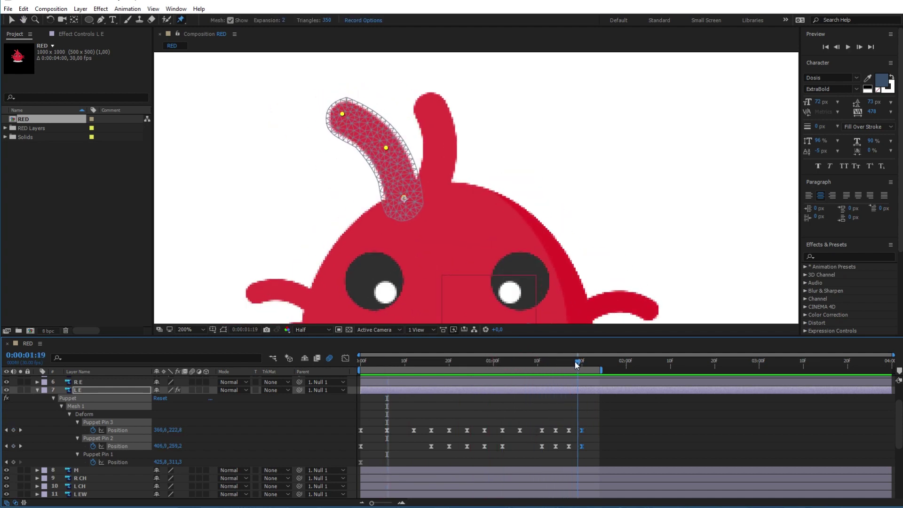
{"action": "left_click_drag", "start_coordinate": [342, 104], "coordinate": [342, 108]}
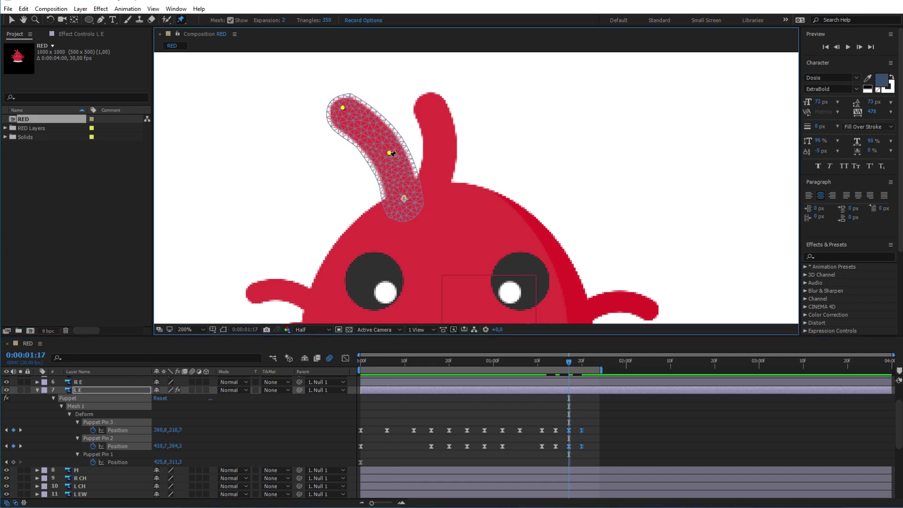
{"action": "key", "text": "space"}
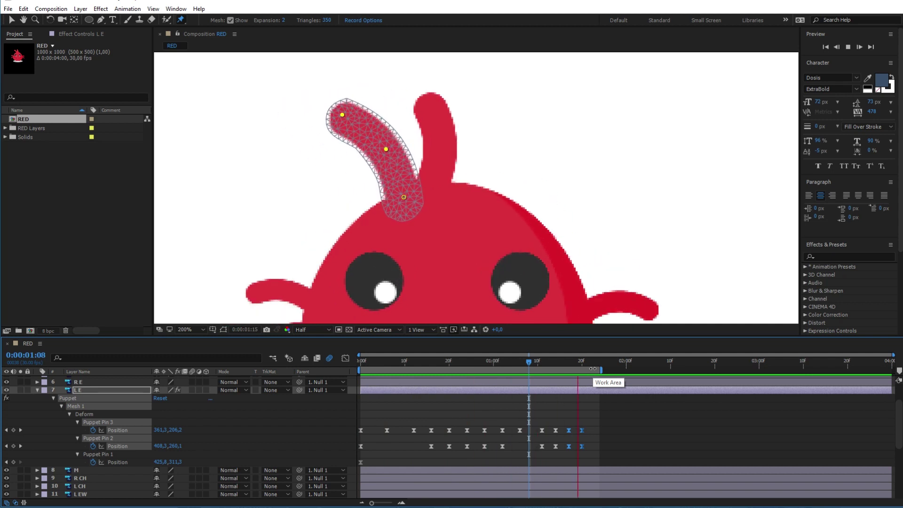
{"action": "key", "text": "space"}
- Preview the whole character's animation at 100% magnification without the antenna's puppet mesh showing
{"action": "left_click", "coordinate": [76, 382]}
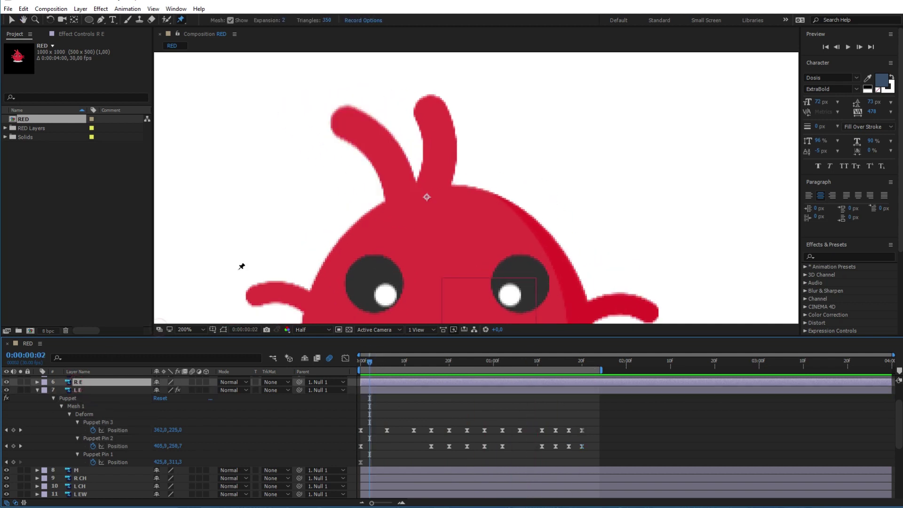
{"action": "scroll", "coordinate": [358, 204], "scroll_direction": "down", "scroll_amount": 1}
{"action": "key", "text": "space"}
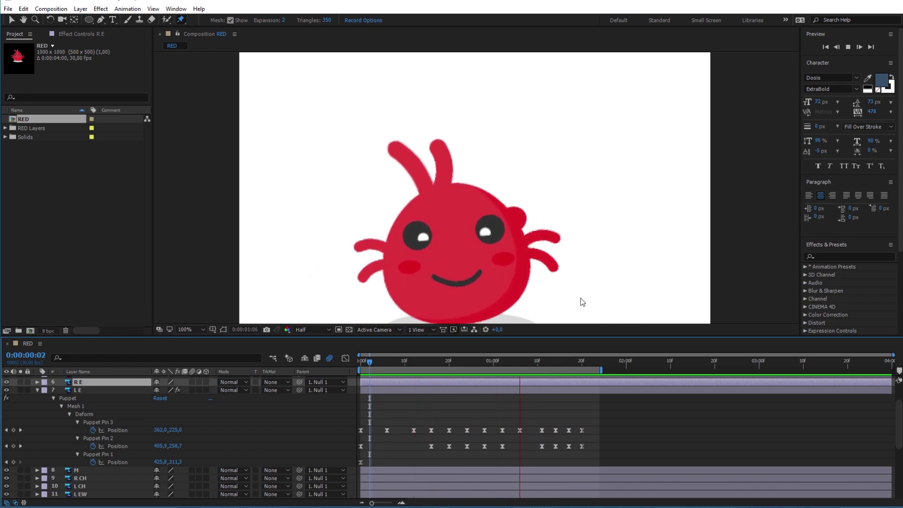
{"action": "key", "text": "space"}
- Shift the last three pairs of antenna pin keyframes slightly later, preview, and pull the final two pairs closer together
{"action": "left_click_drag", "start_coordinate": [575, 442], "coordinate": [559, 449]}
{"action": "key", "text": "space"}
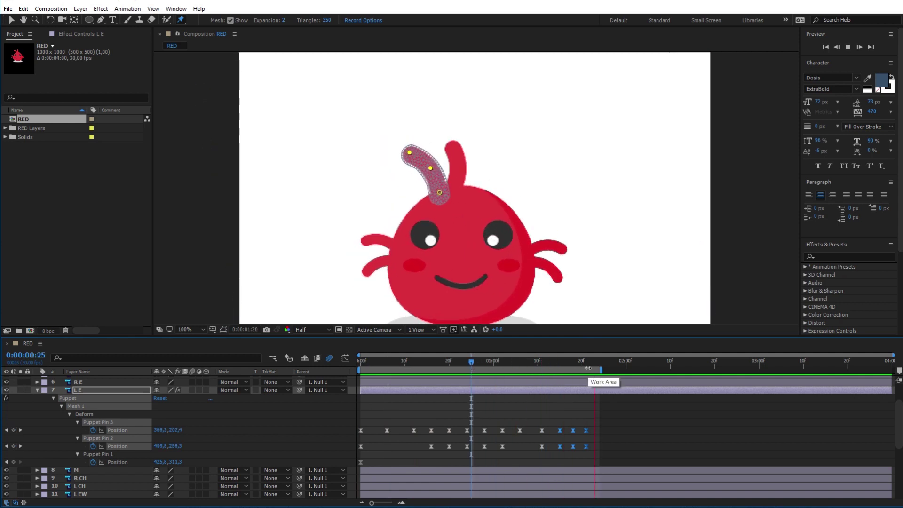
{"action": "key", "text": "space"}
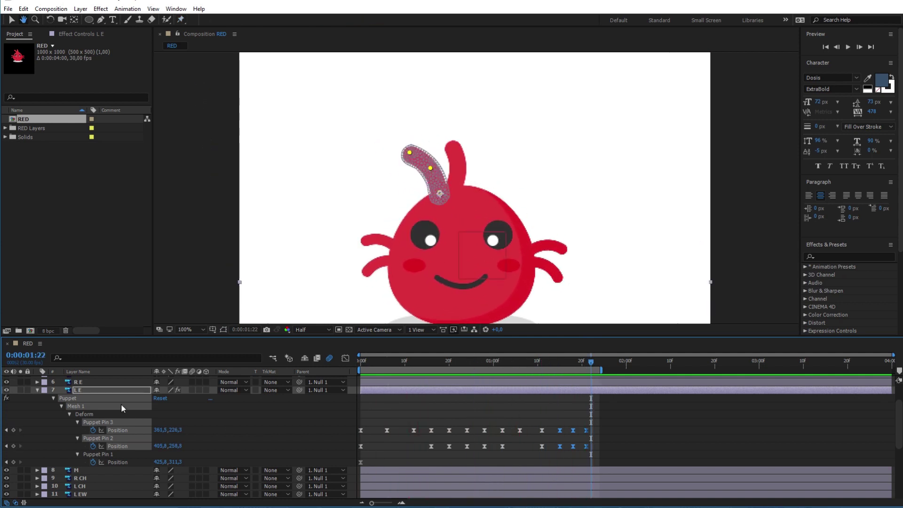
{"action": "mouse_move", "coordinate": [592, 422]}
{"action": "left_mouse_down"}
{"action": "mouse_move", "coordinate": [569, 458]}
{"action": "mouse_move", "coordinate": [569, 446]}
{"action": "mouse_move", "coordinate": [577, 448]}
{"action": "left_mouse_up"}
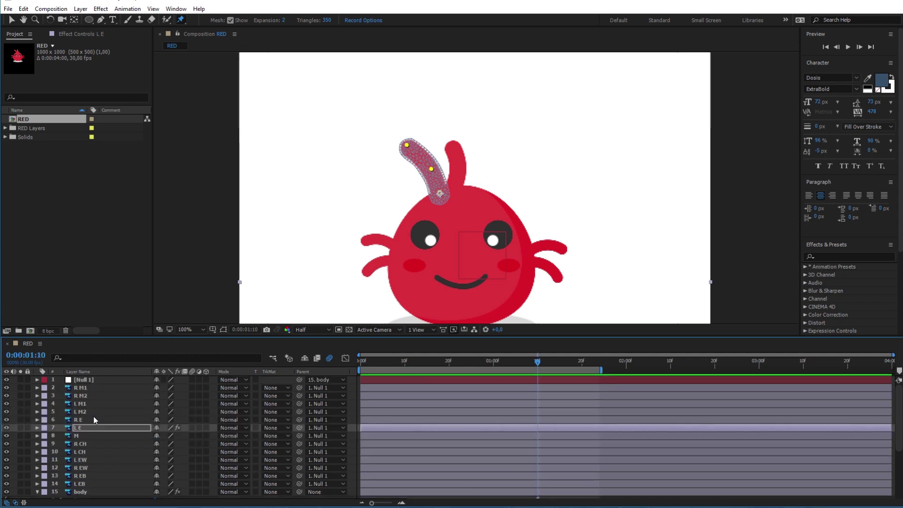
- Delete the R E antenna layer and the original arm layers on both sides of the body
{"action": "left_click", "coordinate": [88, 420]}
{"action": "left_click", "coordinate": [90, 391], "text": "shift"}
{"action": "key", "text": "Delete"}
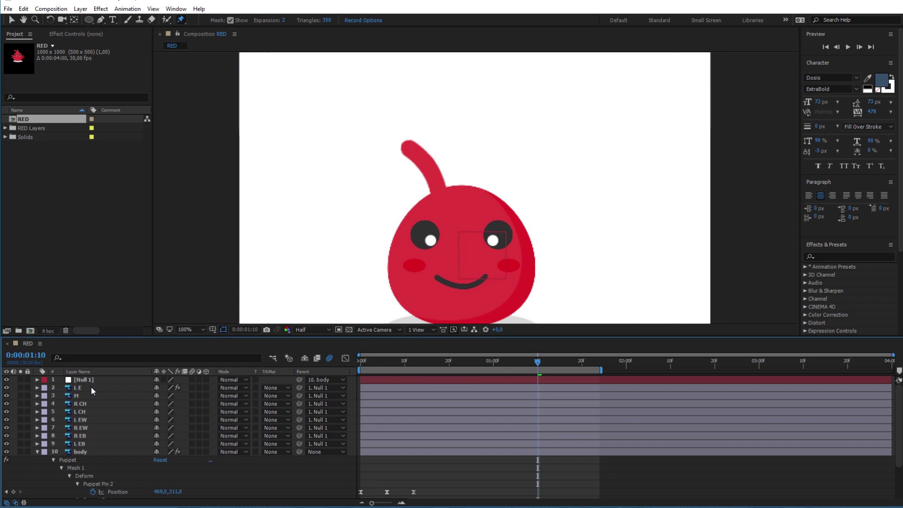
- Duplicate the L E layer, place and rotate the copy clockwise beside the original as the second antenna, and preview the motion
{"action": "left_click", "coordinate": [91, 388]}
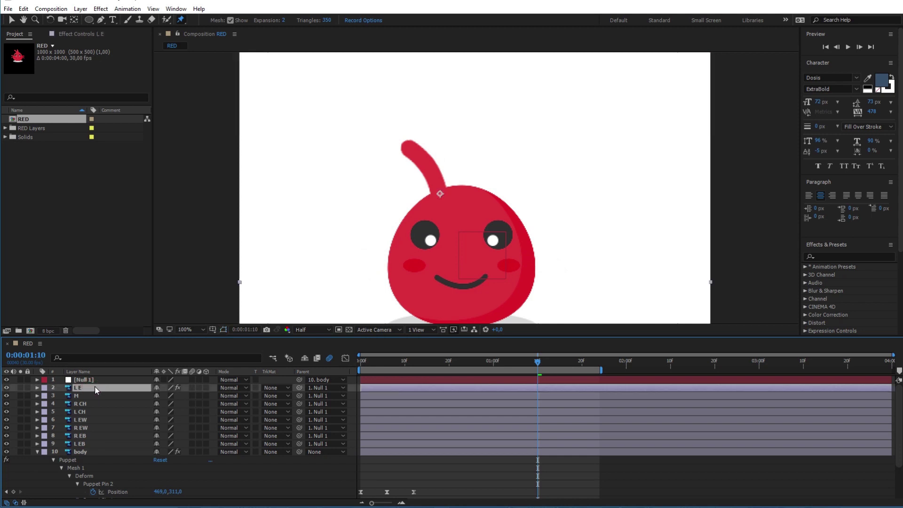
{"action": "key", "text": "ctrl+d"}
{"action": "left_click", "coordinate": [11, 19]}
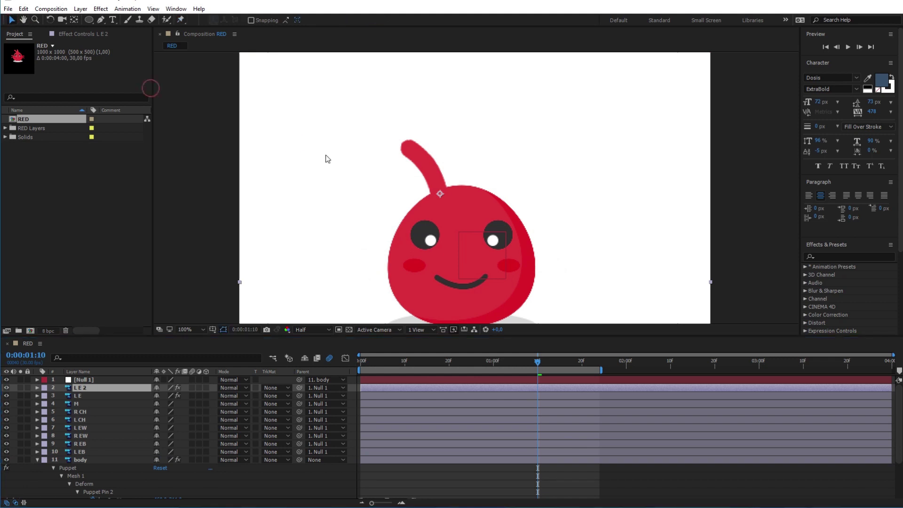
{"action": "left_click_drag", "start_coordinate": [433, 172], "coordinate": [454, 172]}
{"action": "left_click", "coordinate": [50, 20]}
{"action": "left_click_drag", "start_coordinate": [570, 151], "coordinate": [835, 164]}
{"action": "left_click_drag", "start_coordinate": [772, 174], "coordinate": [767, 172]}
{"action": "key", "text": "v"}
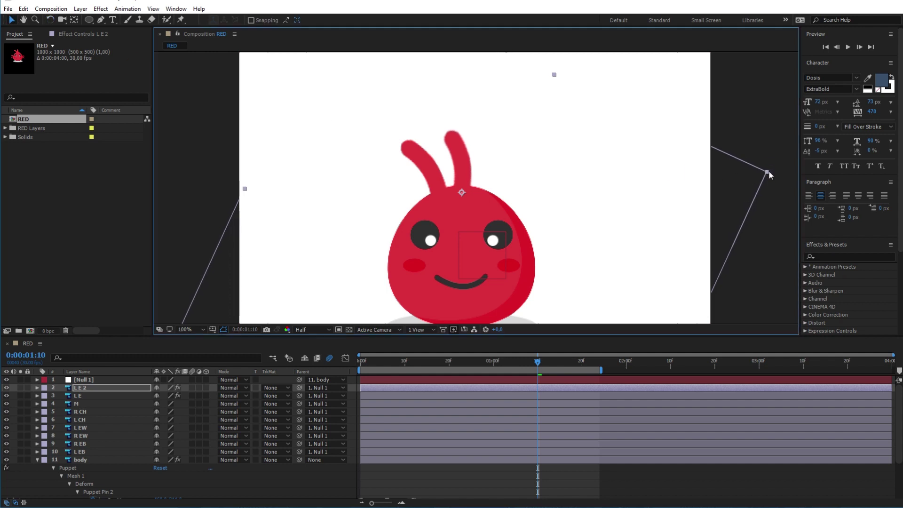
{"action": "key", "text": "space"}
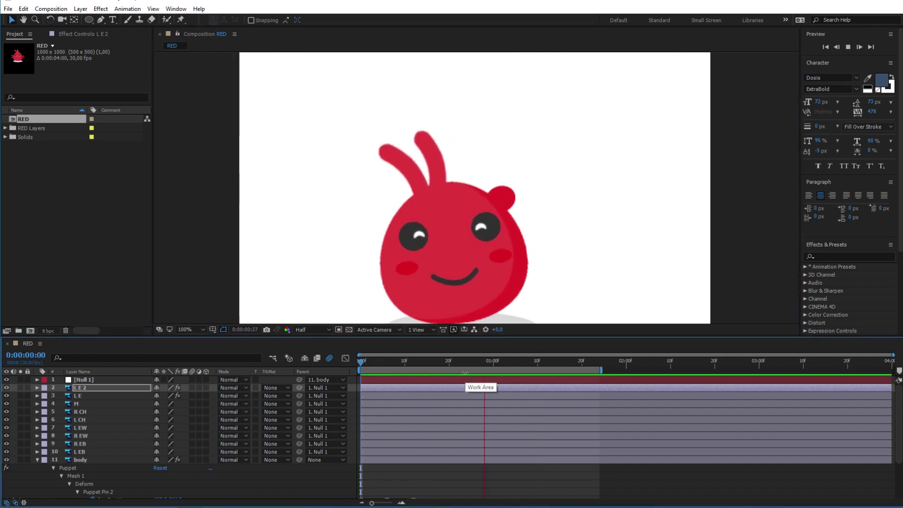
{"action": "key", "text": "space"}
- Duplicate both antenna layers and rotate the copies counterclockwise beside the body's left side to serve as arms
{"action": "left_click", "coordinate": [93, 395]}
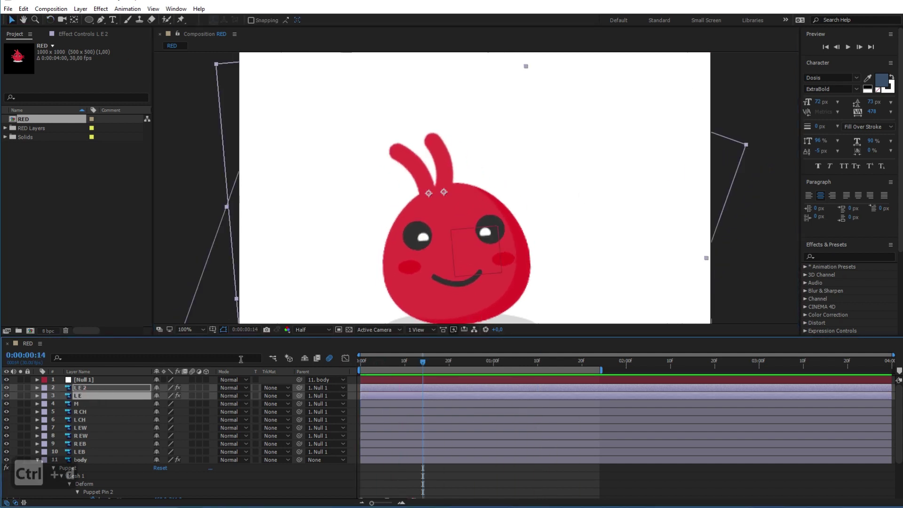
{"action": "key", "text": "ctrl+d"}
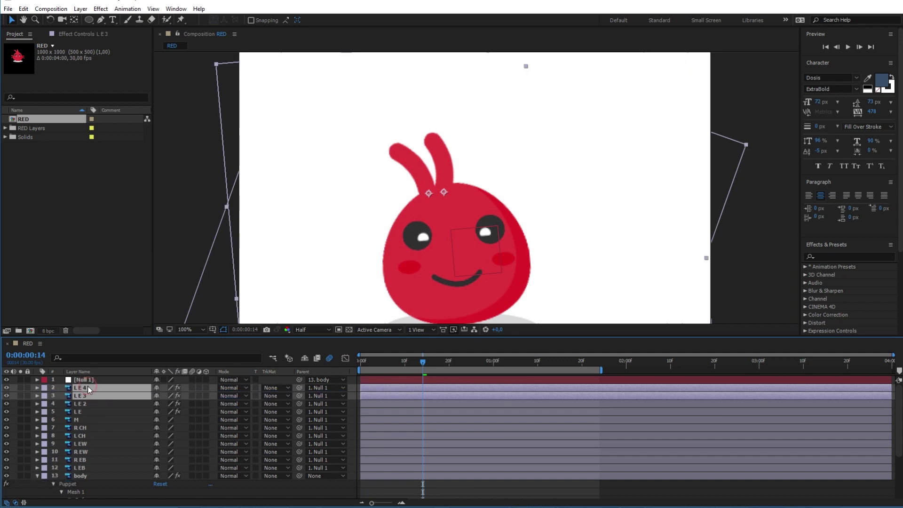
{"action": "left_click_drag", "start_coordinate": [744, 146], "coordinate": [649, 176]}
{"action": "left_click", "coordinate": [50, 19]}
{"action": "left_click_drag", "start_coordinate": [570, 201], "coordinate": [482, 108]}
{"action": "left_click", "coordinate": [11, 19]}
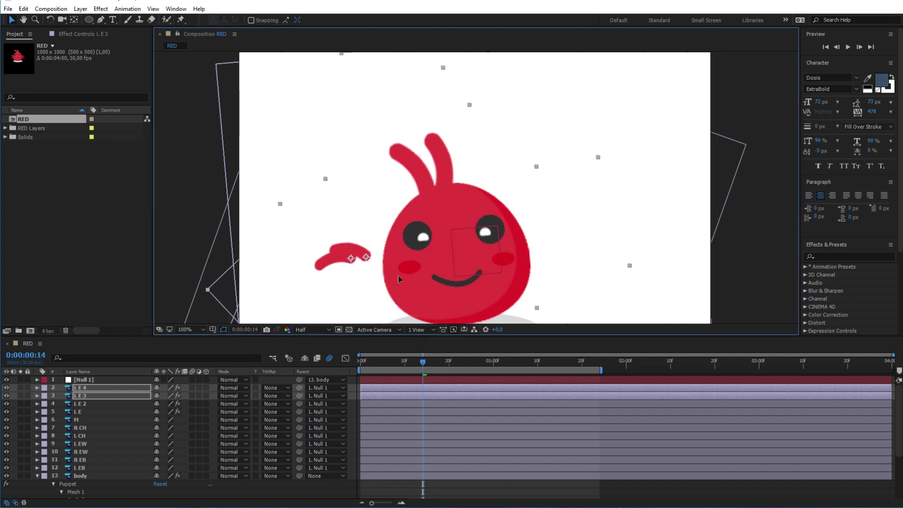
- Attach the L E 3 and L E 4 arms to the body's left side, adjusting them individually so they spread apart
{"action": "left_click", "coordinate": [88, 390]}
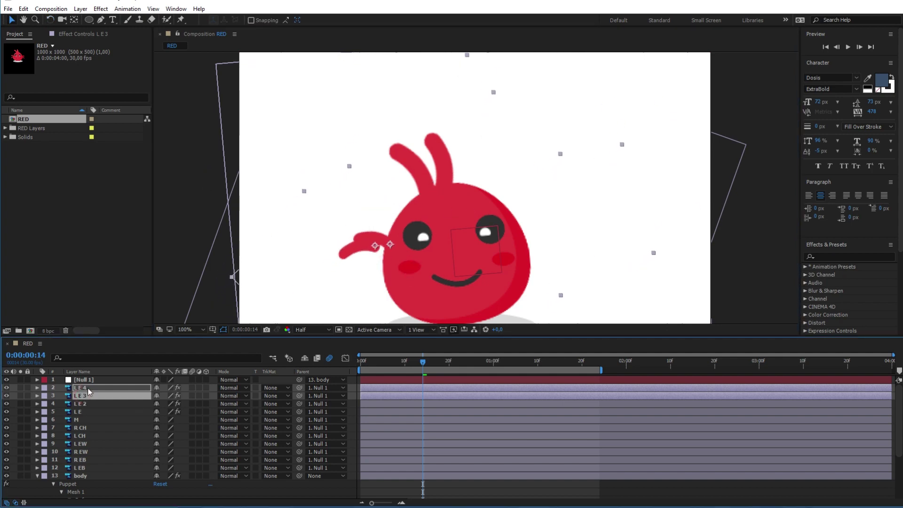
{"action": "left_click", "coordinate": [88, 380]}
{"action": "left_click", "coordinate": [91, 388]}
{"action": "left_click", "coordinate": [90, 394]}
{"action": "left_click_drag", "start_coordinate": [352, 248], "coordinate": [361, 258]}
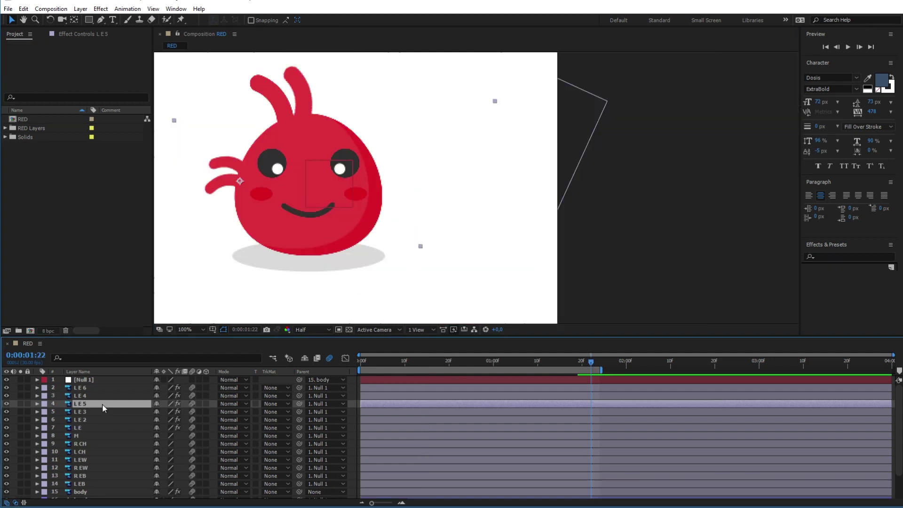
- Move the L E 5 and L E 6 arm copies to the right of the body and flip them horizontally
{"action": "left_click", "coordinate": [90, 396]}
{"action": "left_click_drag", "start_coordinate": [206, 190], "coordinate": [415, 200]}
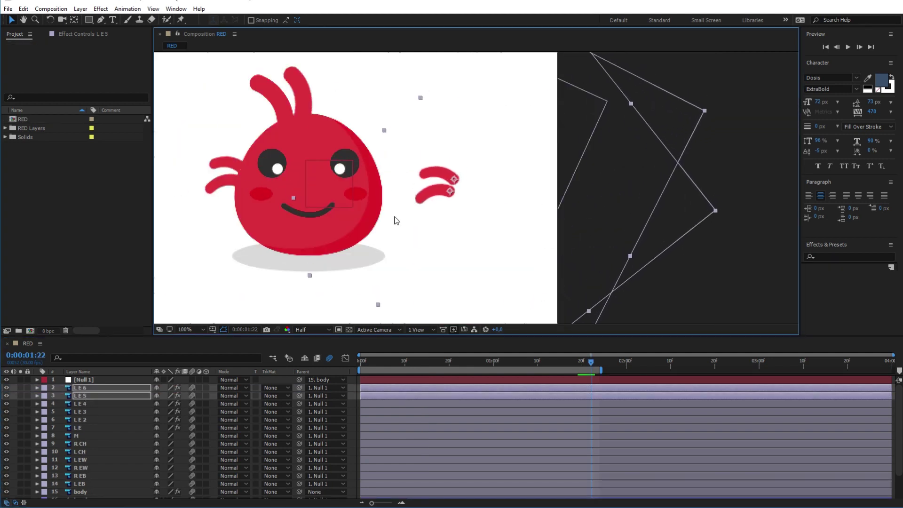
{"action": "right_click", "coordinate": [118, 391]}
{"action": "mouse_move", "coordinate": [221, 54]}
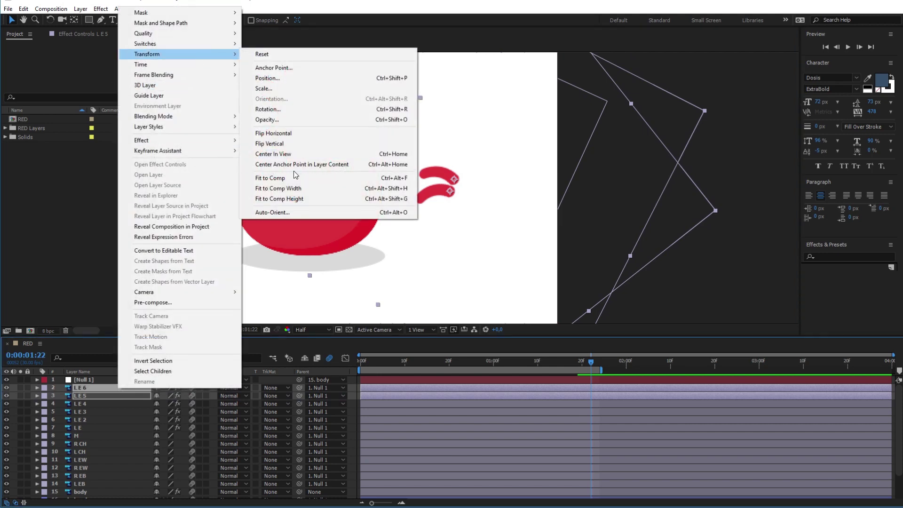
{"action": "left_click", "coordinate": [288, 134]}
- Rotate the two flipped arms clockwise so they point outward, and move them against the body's right side
{"action": "key", "text": "w"}
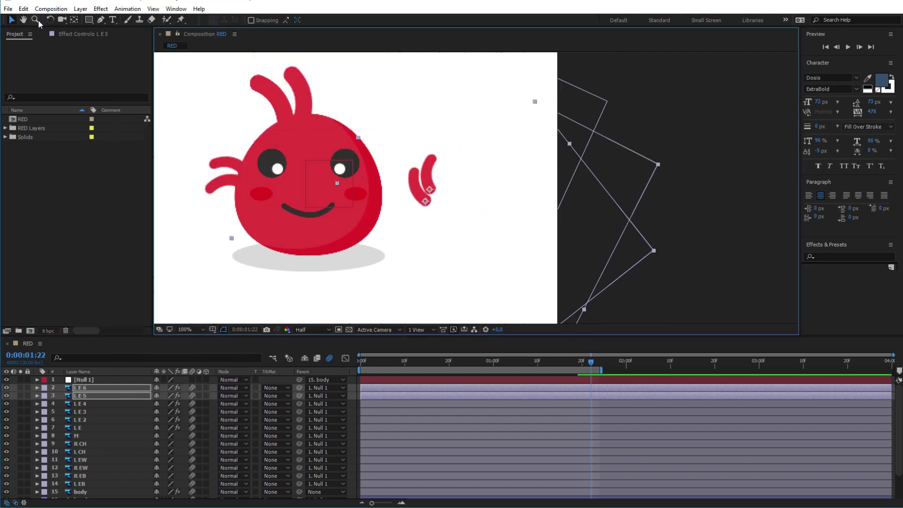
{"action": "left_click_drag", "start_coordinate": [489, 149], "coordinate": [490, 254]}
{"action": "key", "text": "v"}
{"action": "left_click_drag", "start_coordinate": [433, 197], "coordinate": [396, 196]}
- Adjust the two right arms individually, with L E 6 as the lower arm and L E 5 above it
{"action": "left_click", "coordinate": [62, 20]}
{"action": "left_click", "coordinate": [51, 20]}
{"action": "left_click", "coordinate": [12, 20]}
{"action": "left_click", "coordinate": [83, 396]}
{"action": "left_click", "coordinate": [101, 396]}
{"action": "left_click", "coordinate": [420, 191]}
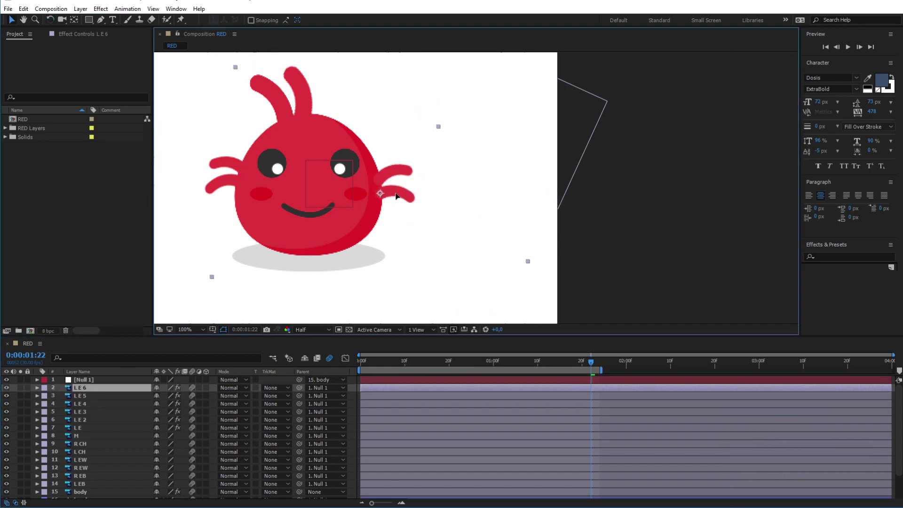
- Apply a Fill effect to the L E 6 lower right arm and sample its color from the body's darker red shading
{"action": "left_click", "coordinate": [80, 396], "text": "ctrl"}
{"action": "left_click", "coordinate": [827, 256]}
{"action": "type", "text": "fill"}
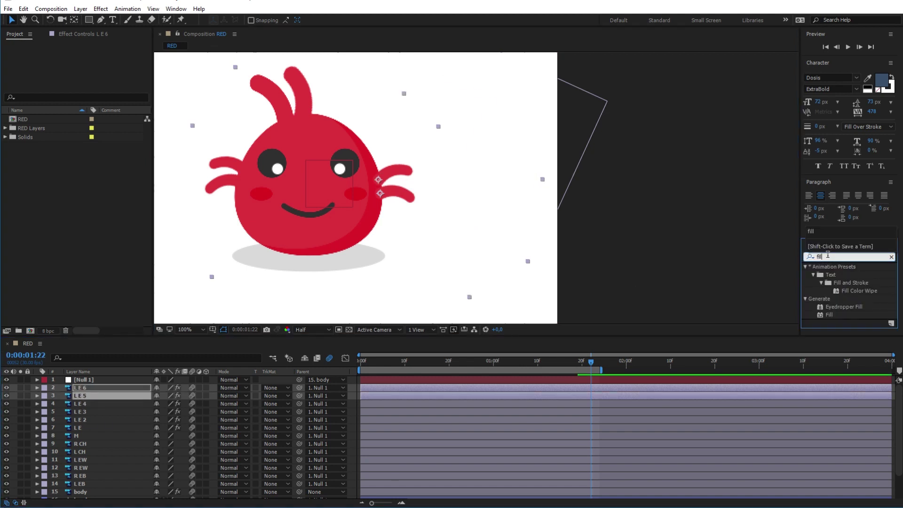
{"action": "left_click_drag", "start_coordinate": [831, 317], "coordinate": [101, 391]}
{"action": "left_click", "coordinate": [101, 391]}
{"action": "left_click", "coordinate": [101, 93]}
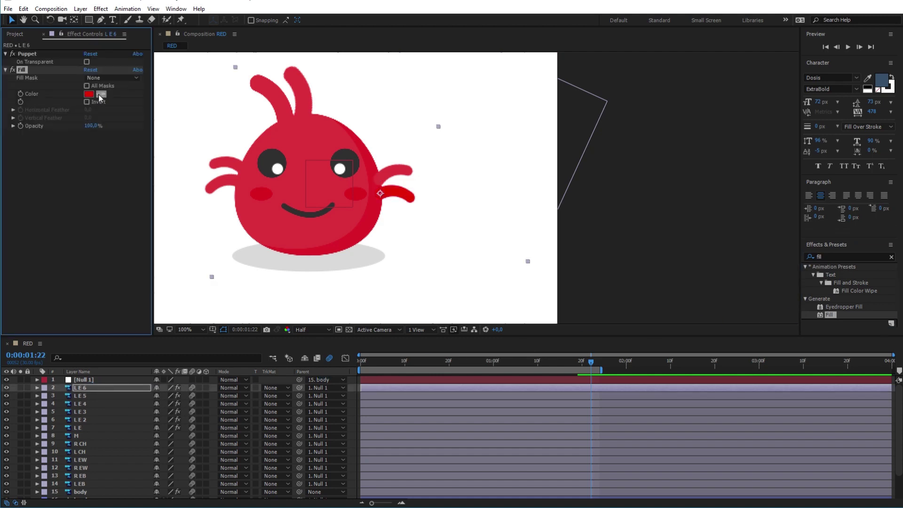
{"action": "left_click", "coordinate": [372, 161]}
{"action": "left_click", "coordinate": [100, 94]}
{"action": "left_click", "coordinate": [372, 163]}
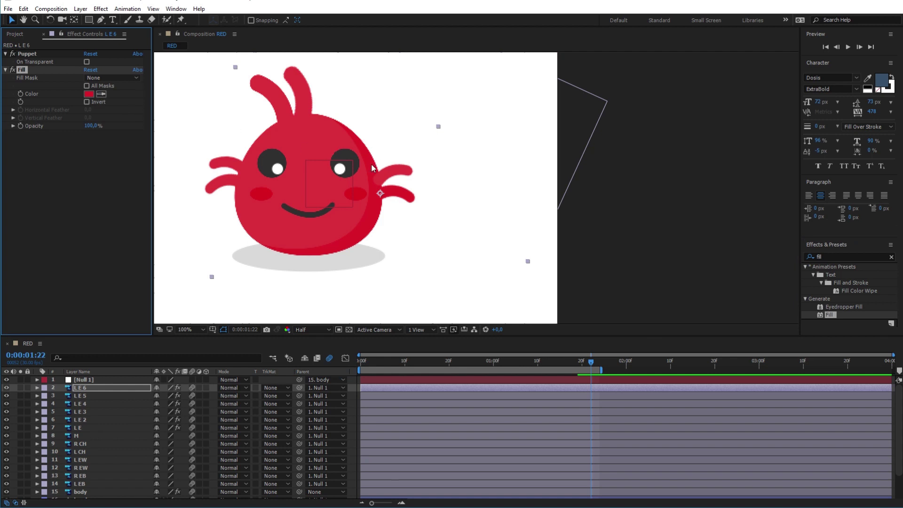
- Apply a Fill effect to the L E 5 upper right arm, sample the body's darker red shading, and preview the animation
{"action": "left_click", "coordinate": [81, 396]}
{"action": "left_click_drag", "start_coordinate": [828, 313], "coordinate": [120, 227]}
{"action": "left_click", "coordinate": [101, 94]}
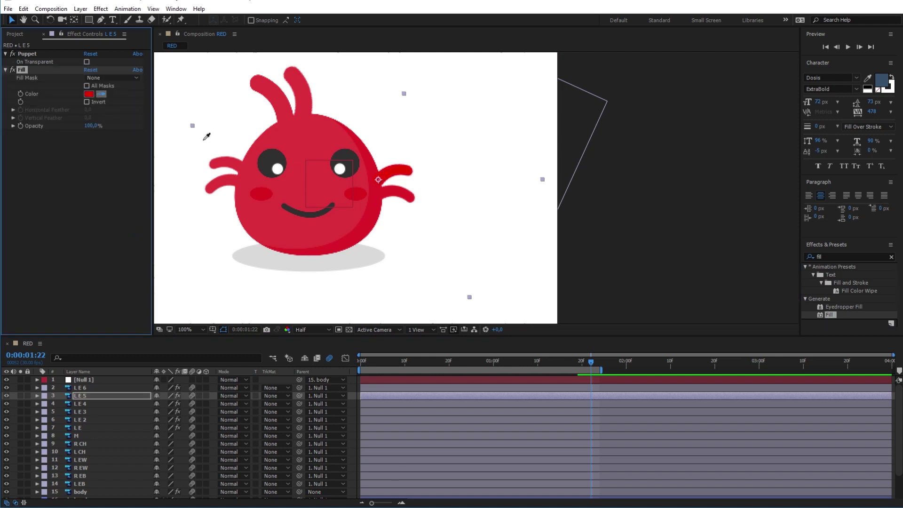
{"action": "left_click", "coordinate": [372, 165]}
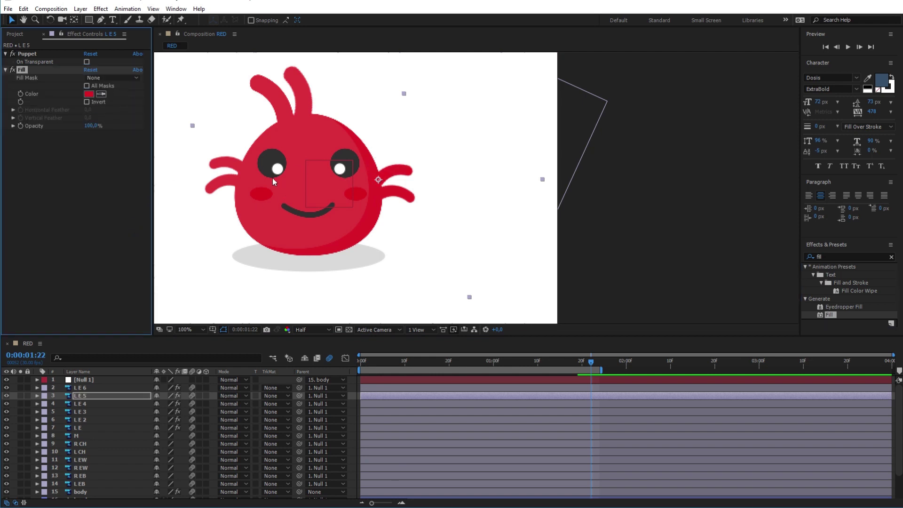
{"action": "key", "text": "space"}
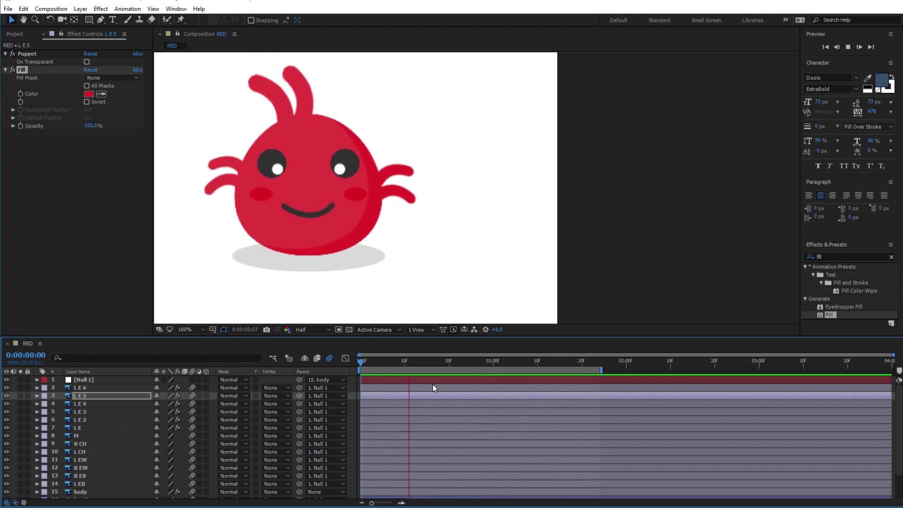
{"action": "key", "text": "space"}
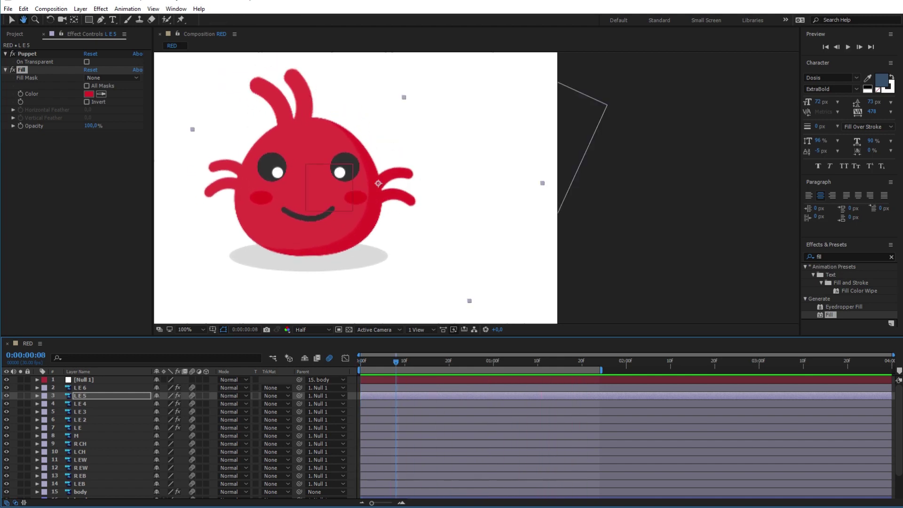